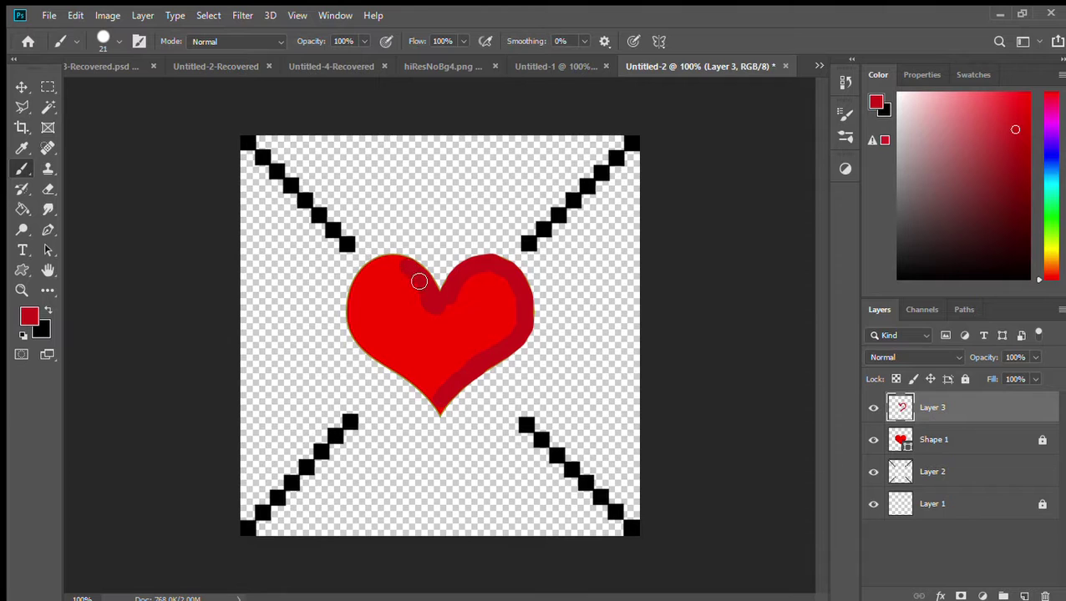
# Paint over the heart's remaining outline and its whole interior in dark red on Layer 3 with the round 21 px Brush.
pyautogui.moveTo(397, 265)
pyautogui.mouseDown()
pyautogui.moveTo(367, 278)
pyautogui.moveTo(354, 321)
pyautogui.moveTo(370, 347)
pyautogui.moveTo(437, 399)
pyautogui.mouseUp()
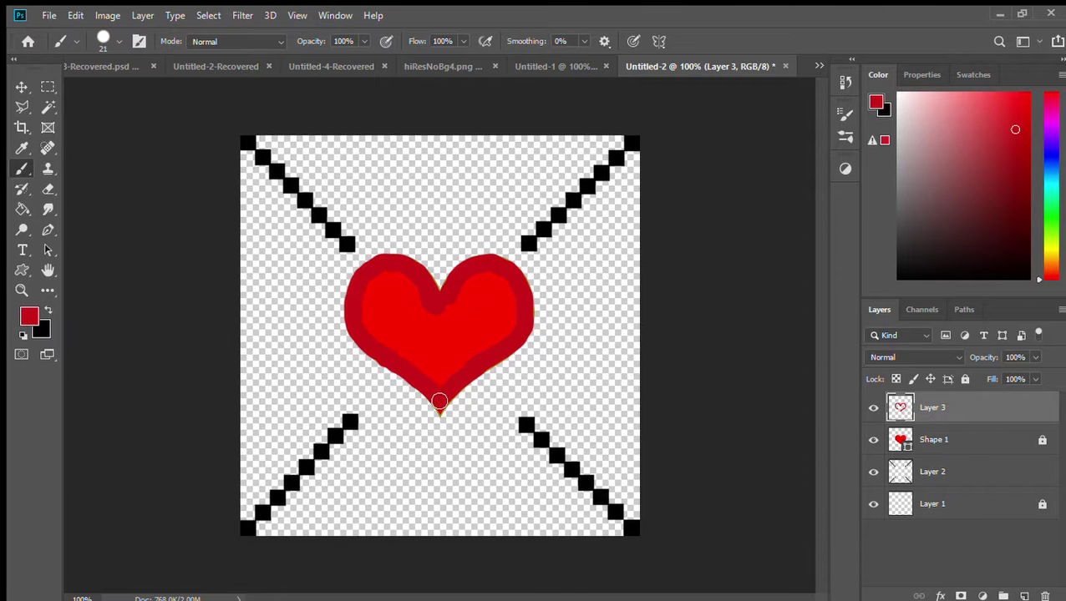
pyautogui.click(48, 188)
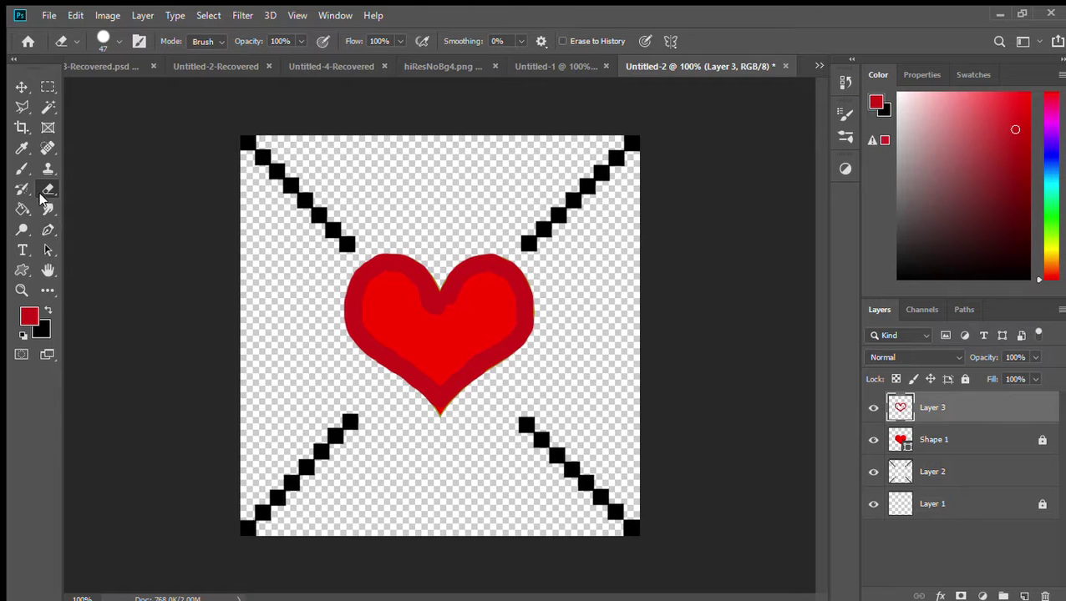
pyautogui.click(22, 168)
pyautogui.moveTo(450, 307)
pyautogui.mouseDown()
pyautogui.moveTo(441, 367)
pyautogui.moveTo(438, 317)
pyautogui.moveTo(441, 389)
pyautogui.moveTo(486, 356)
pyautogui.moveTo(448, 368)
pyautogui.moveTo(502, 343)
pyautogui.moveTo(514, 323)
pyautogui.moveTo(502, 289)
pyautogui.moveTo(520, 318)
pyautogui.moveTo(494, 277)
pyautogui.moveTo(468, 279)
pyautogui.moveTo(450, 357)
pyautogui.moveTo(486, 277)
pyautogui.moveTo(454, 353)
pyautogui.moveTo(489, 297)
pyautogui.moveTo(476, 362)
pyautogui.moveTo(493, 296)
pyautogui.moveTo(497, 353)
pyautogui.moveTo(509, 304)
pyautogui.moveTo(436, 345)
pyautogui.mouseUp()
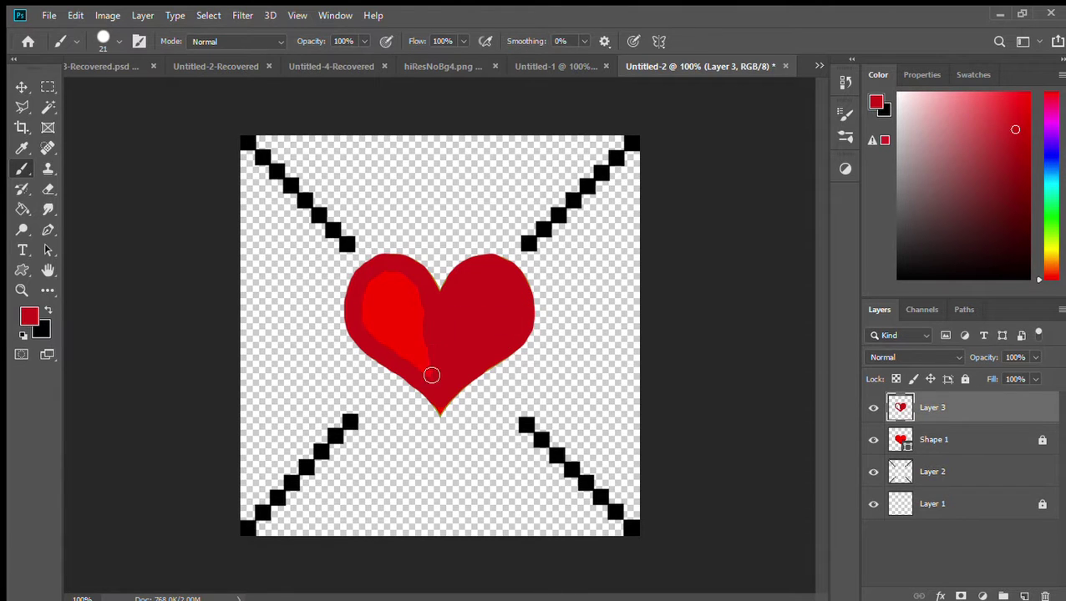
pyautogui.moveTo(368, 322)
pyautogui.mouseDown()
pyautogui.moveTo(374, 286)
pyautogui.moveTo(410, 281)
pyautogui.moveTo(427, 347)
pyautogui.moveTo(410, 349)
pyautogui.moveTo(373, 297)
pyautogui.moveTo(399, 309)
pyautogui.moveTo(416, 345)
pyautogui.mouseUp()
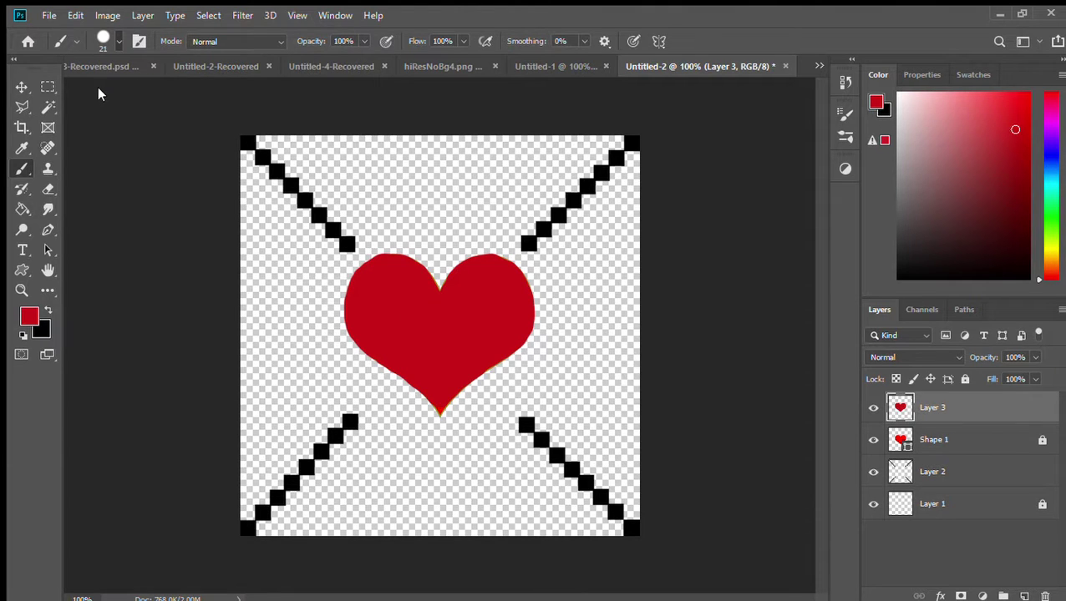
# Reduce the brush size to 6 px and touch up the heart's lower tip in dark red.
pyautogui.press('[')
pyautogui.press('[')
pyautogui.press('[')
pyautogui.press('[')
pyautogui.press(']')
pyautogui.press(']')
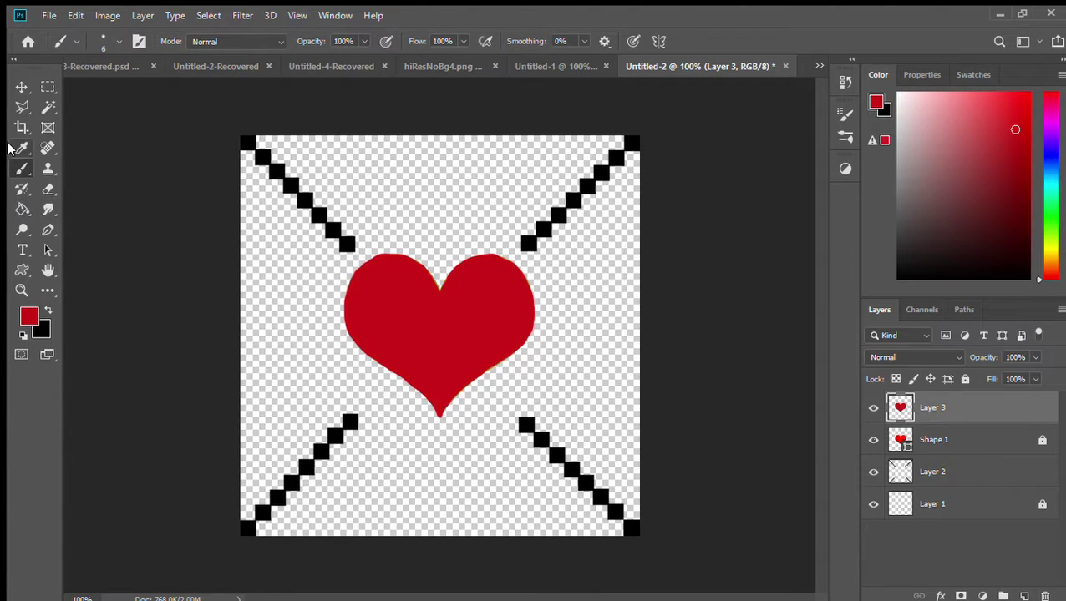
# Unlock and delete the Shape 1 layer beneath the painted heart.
pyautogui.click(22, 87)
pyautogui.click(977, 440)
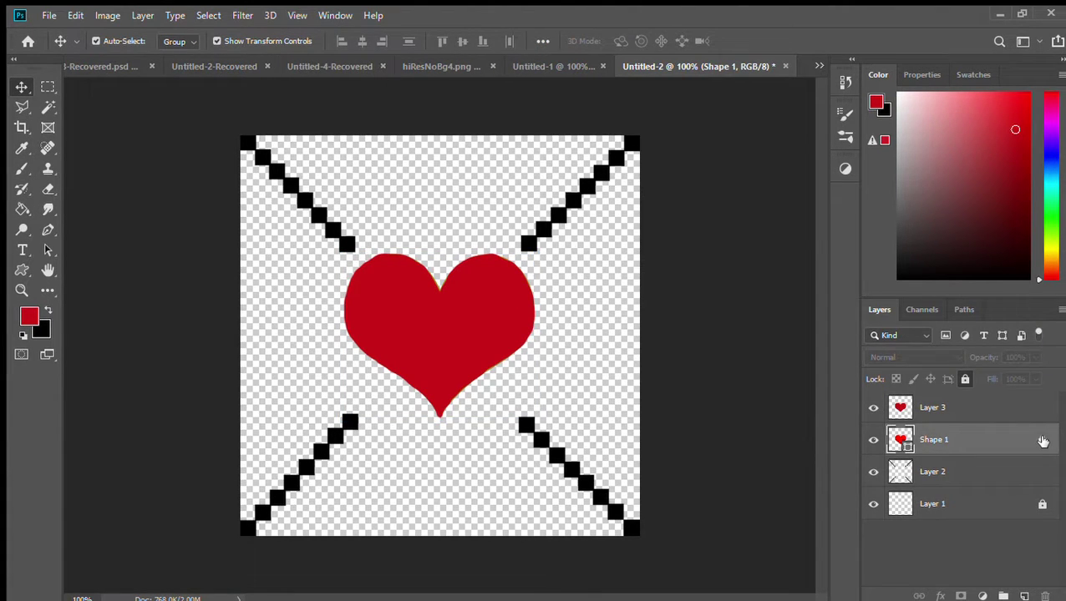
pyautogui.click(1042, 440)
pyautogui.press('Delete')
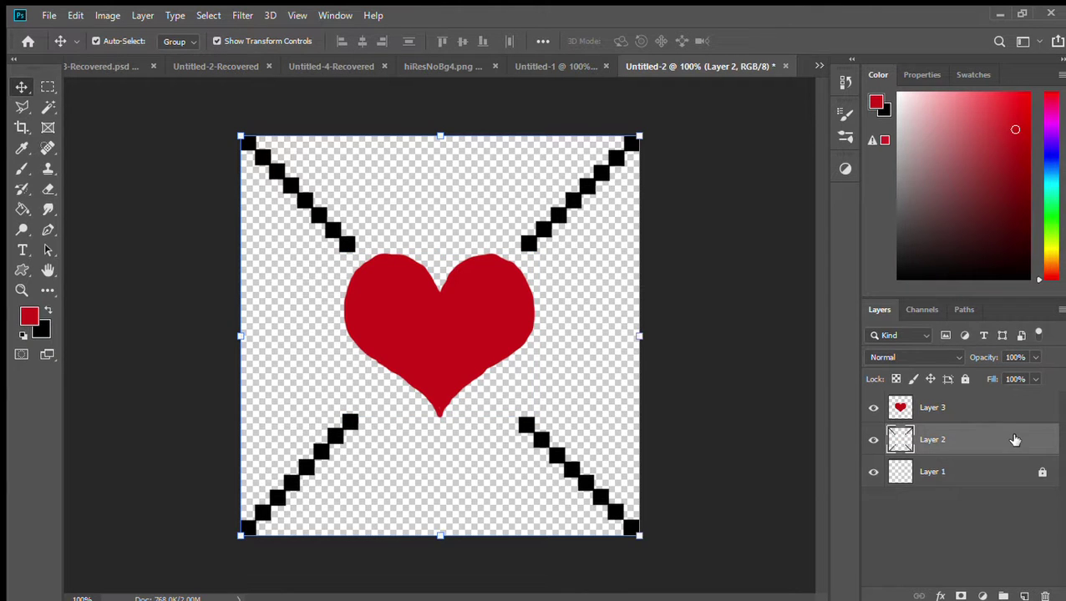
# On Layer 2, extend both lower diagonals toward the heart with two black squares each, using a square 21 px brush.
pyautogui.click(956, 475)
pyautogui.click(967, 430)
pyautogui.click(48, 309)
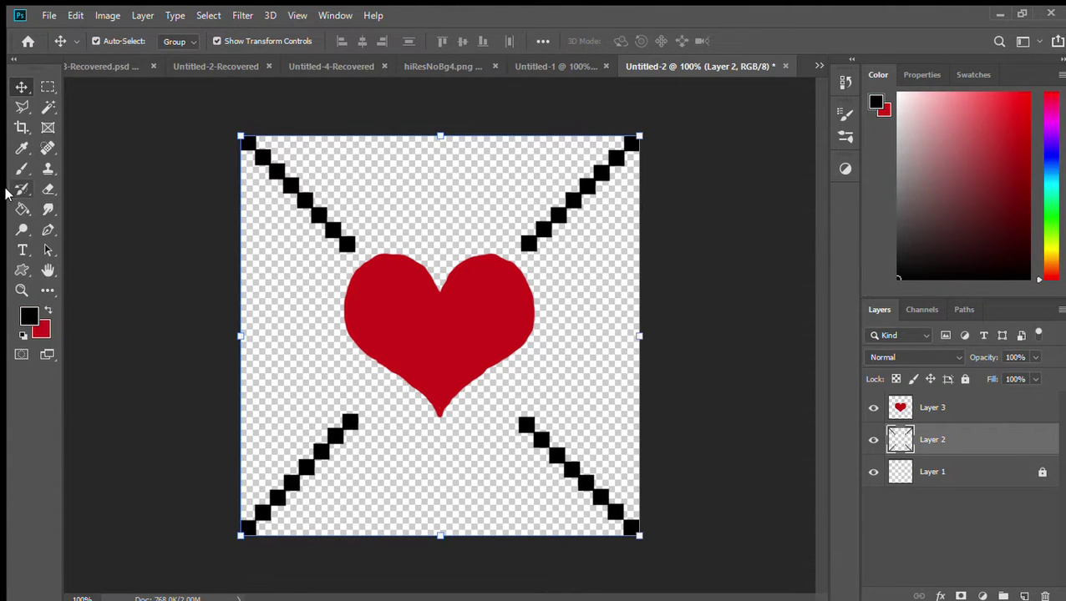
pyautogui.click(22, 169)
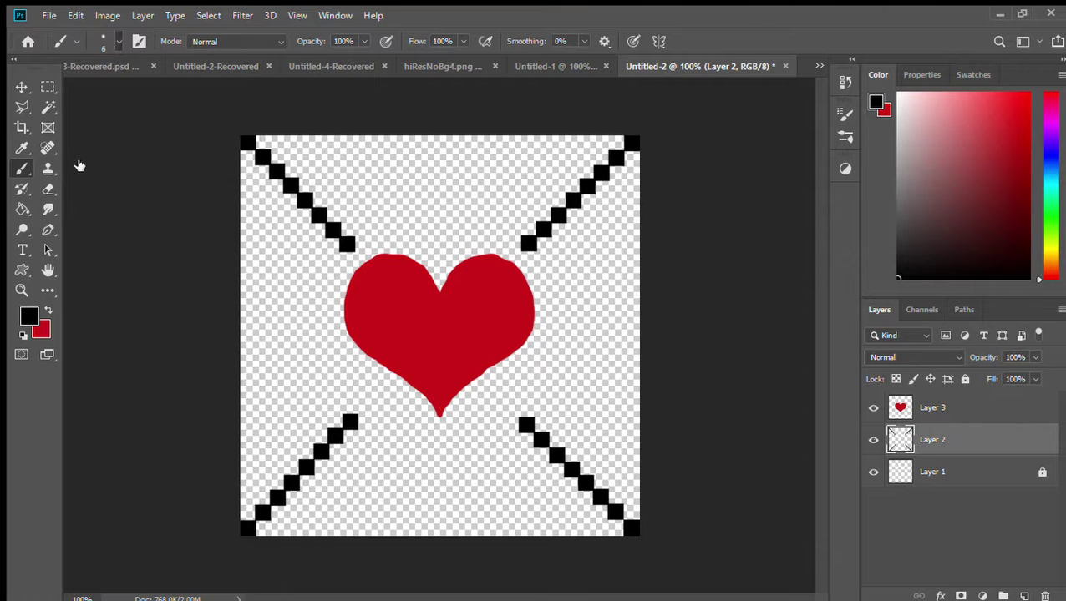
pyautogui.press(']')
pyautogui.press(']')
pyautogui.press(']')
pyautogui.press(']')
pyautogui.press(']')
pyautogui.click(365, 407)
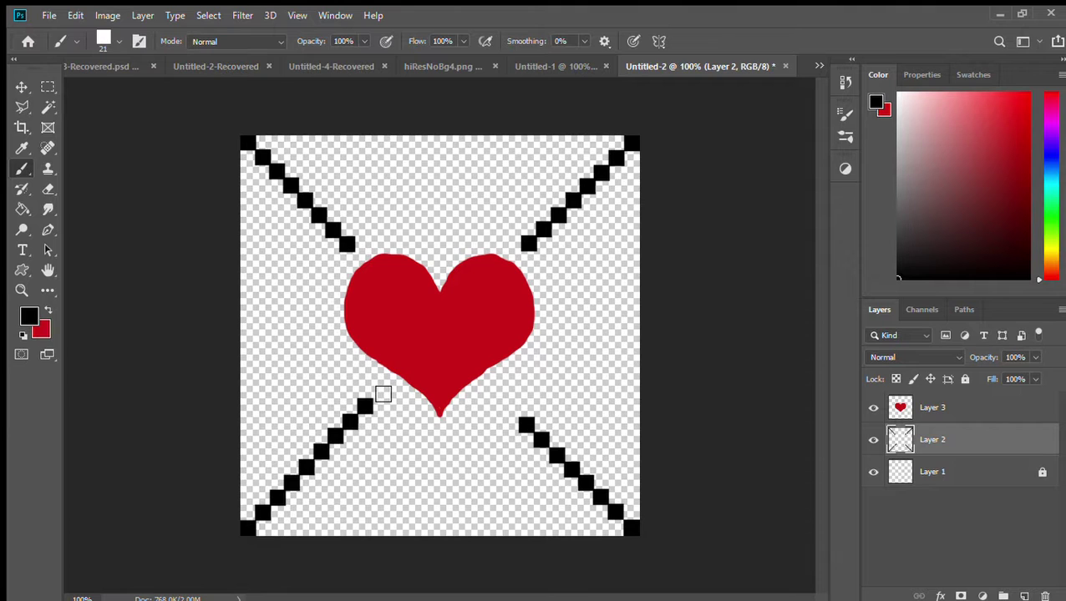
pyautogui.click(380, 390)
pyautogui.click(512, 409)
pyautogui.click(495, 395)
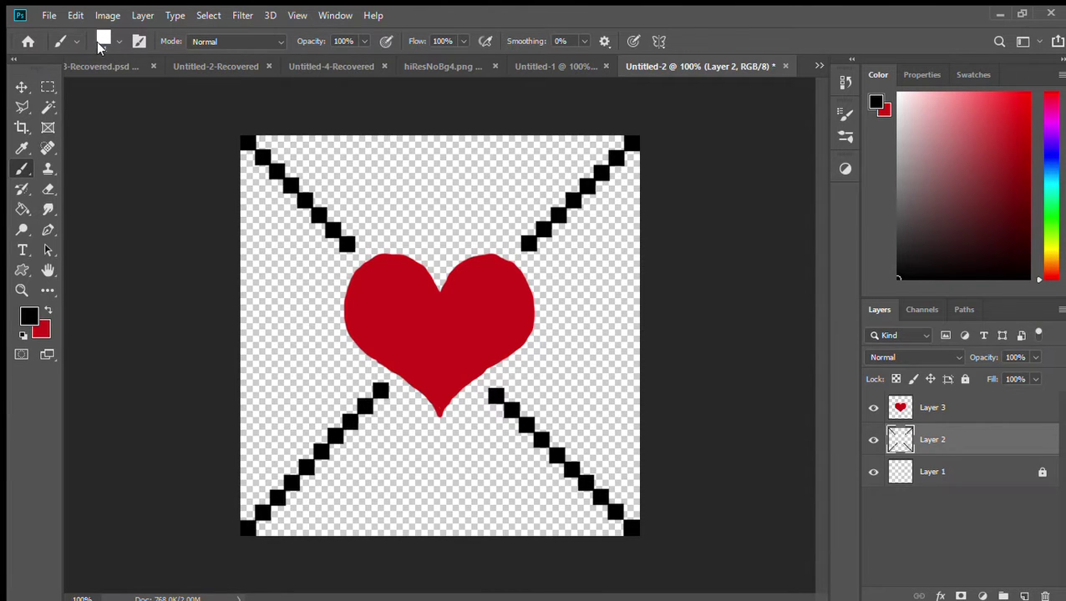
# Join all four diagonals to the heart's edge with smaller black squares, using brush sizes 17 px and 12 px.
pyautogui.press('[')
pyautogui.press('[')
pyautogui.press('[')
pyautogui.press(']')
pyautogui.press(']')
pyautogui.click(484, 386)
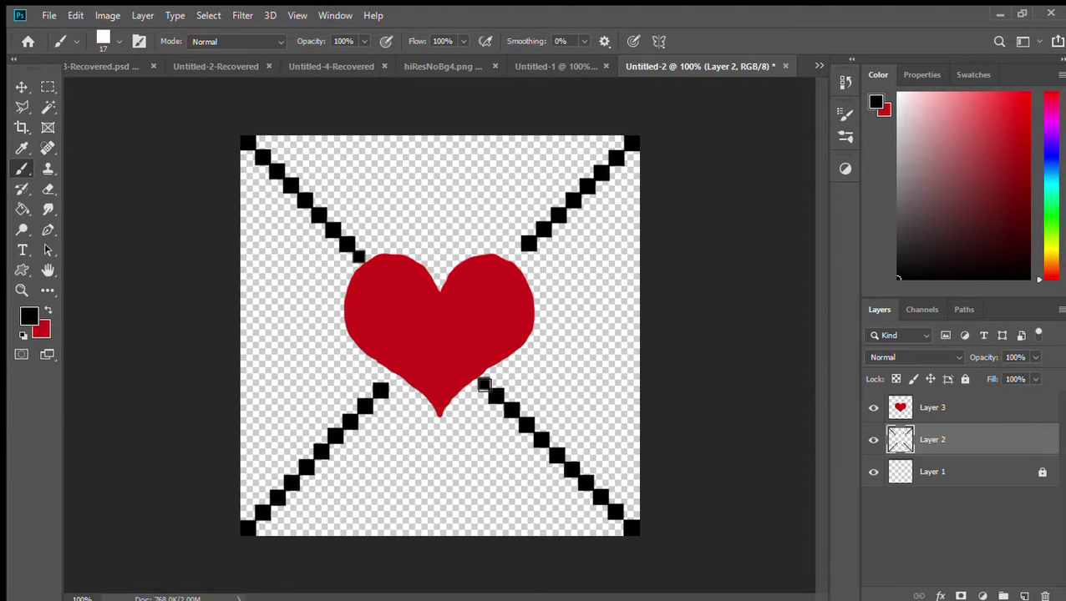
pyautogui.click(516, 256)
pyautogui.press('[')
pyautogui.click(390, 379)
# Fully lock Layer 2 and Layer 3, and add a new layer above them.
pyautogui.click(964, 379)
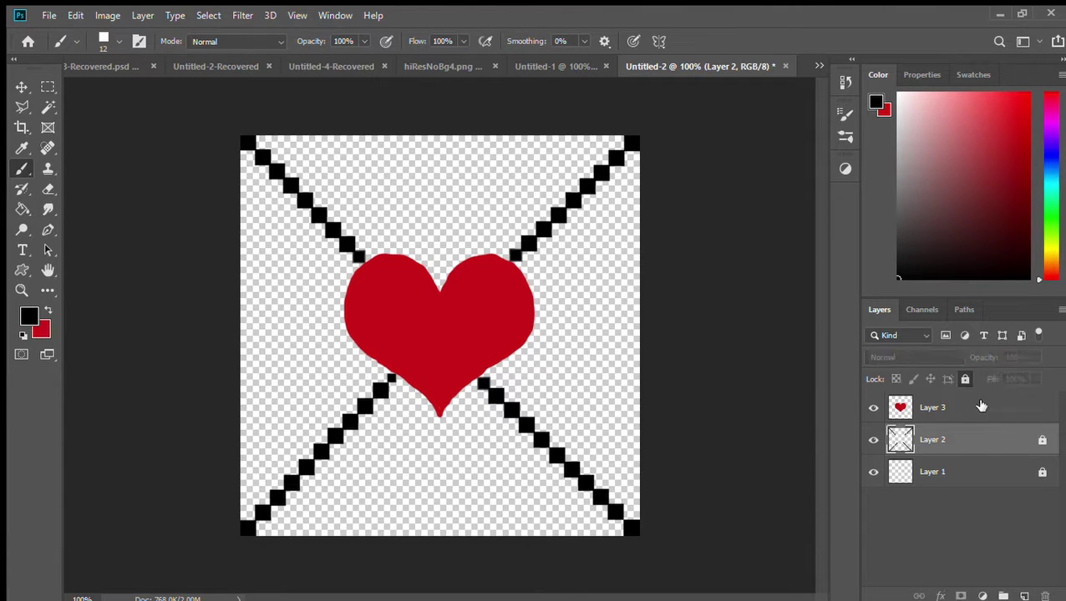
pyautogui.click(981, 407)
pyautogui.click(965, 379)
pyautogui.click(1024, 596)
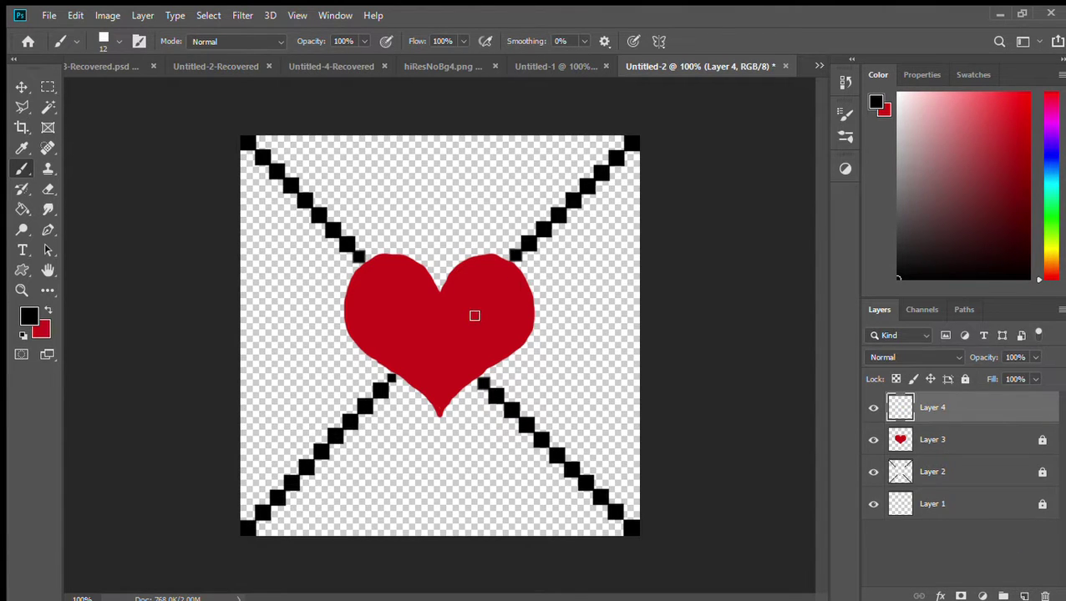
# Stamp the letter L from black 12 px squares inside the heart's left lobe.
pyautogui.click(363, 290)
pyautogui.click(361, 303)
pyautogui.click(362, 314)
pyautogui.click(361, 325)
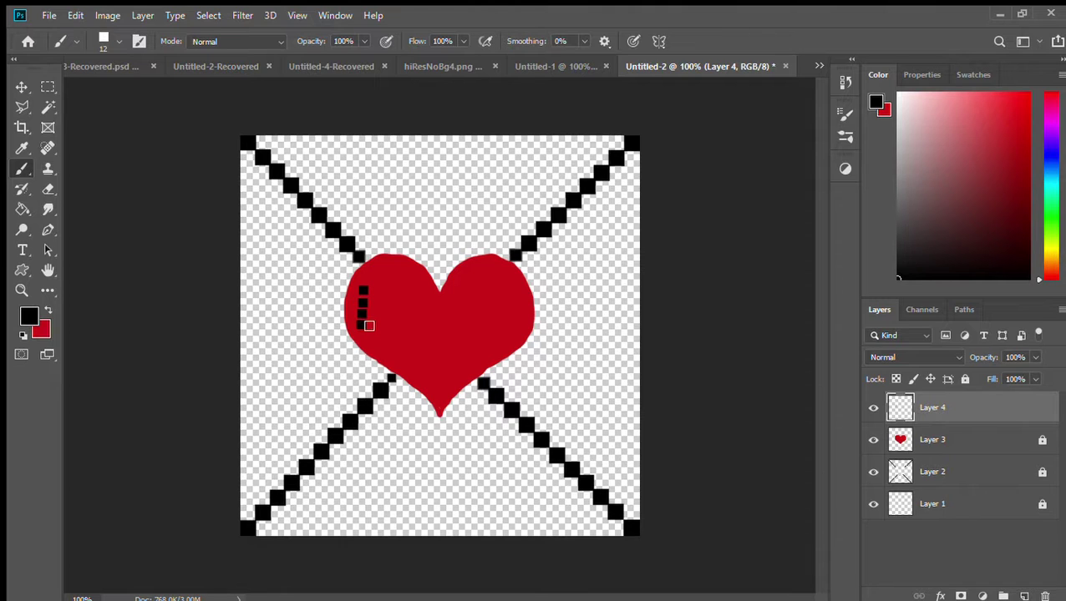
pyautogui.click(372, 324)
pyautogui.click(382, 326)
# Stamp the letter O from black squares beside the L.
pyautogui.click(398, 305)
pyautogui.click(399, 317)
pyautogui.click(398, 327)
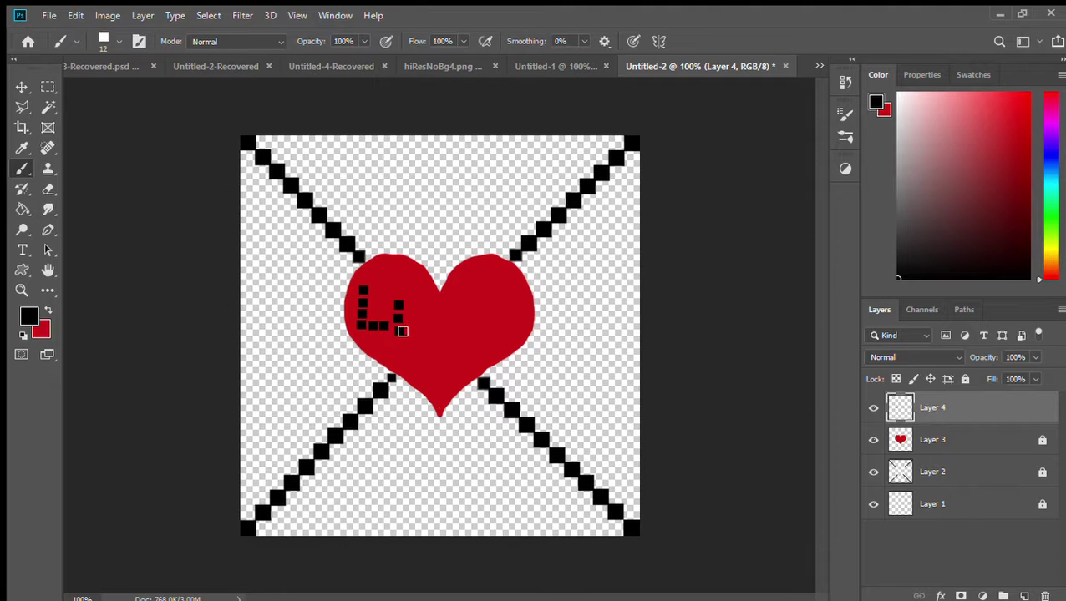
pyautogui.click(409, 331)
pyautogui.click(416, 319)
pyautogui.click(414, 305)
pyautogui.click(405, 293)
# Stamp the letter V from black squares beneath the heart's central notch.
pyautogui.click(426, 302)
pyautogui.moveTo(430, 312)
pyautogui.mouseDown()
pyautogui.moveTo(441, 332)
pyautogui.moveTo(452, 317)
pyautogui.mouseUp()
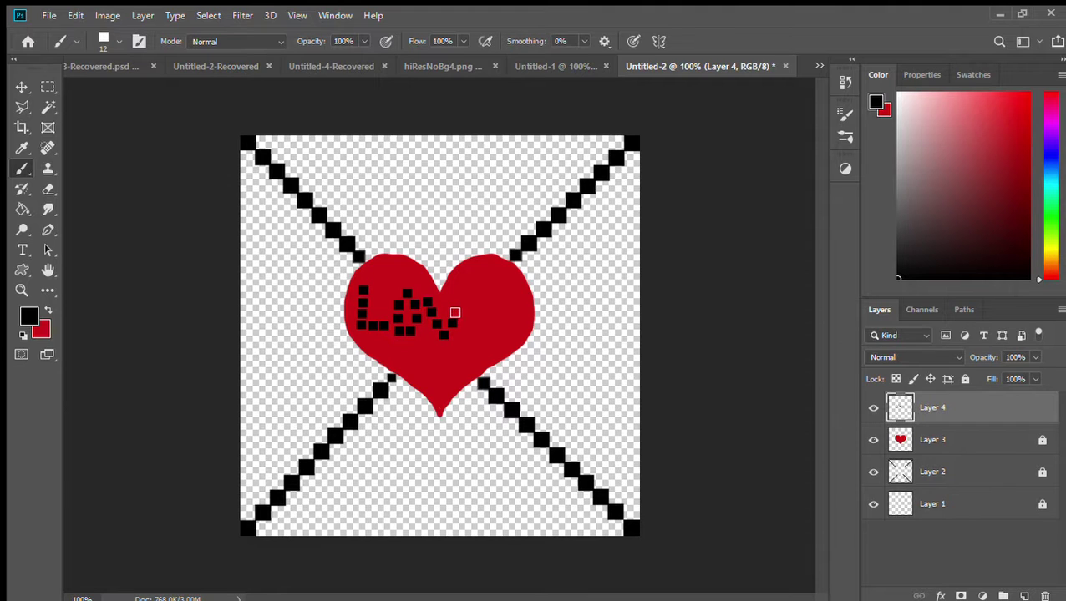
pyautogui.click(456, 298)
# Stamp the letter E from black squares in the heart's right lobe to complete the word LOVE.
pyautogui.click(486, 299)
pyautogui.click(474, 299)
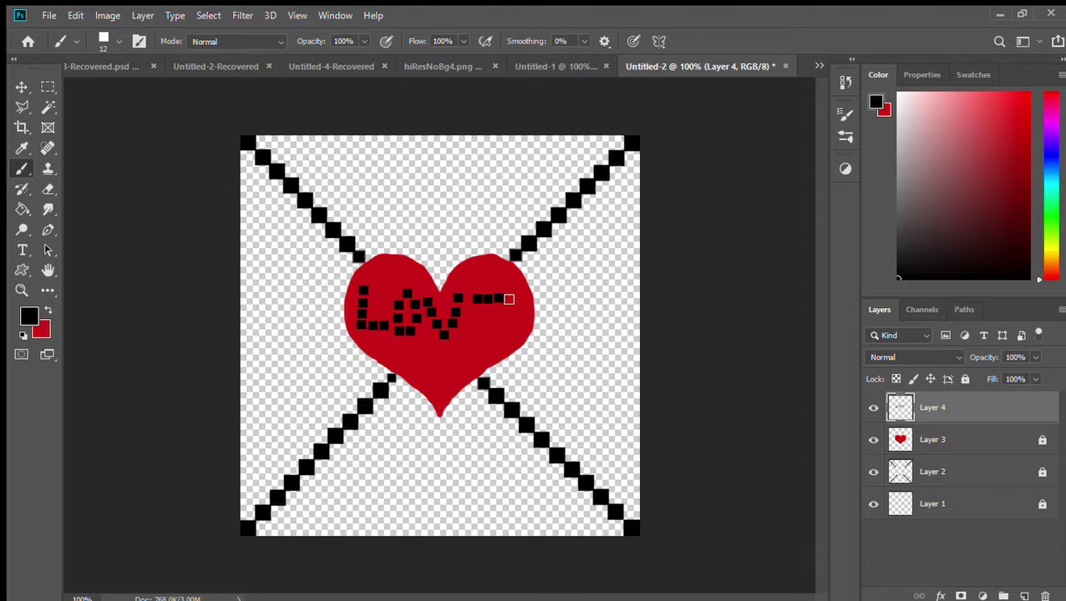
pyautogui.click(474, 311)
pyautogui.click(473, 323)
pyautogui.click(476, 333)
pyautogui.click(486, 333)
pyautogui.click(500, 332)
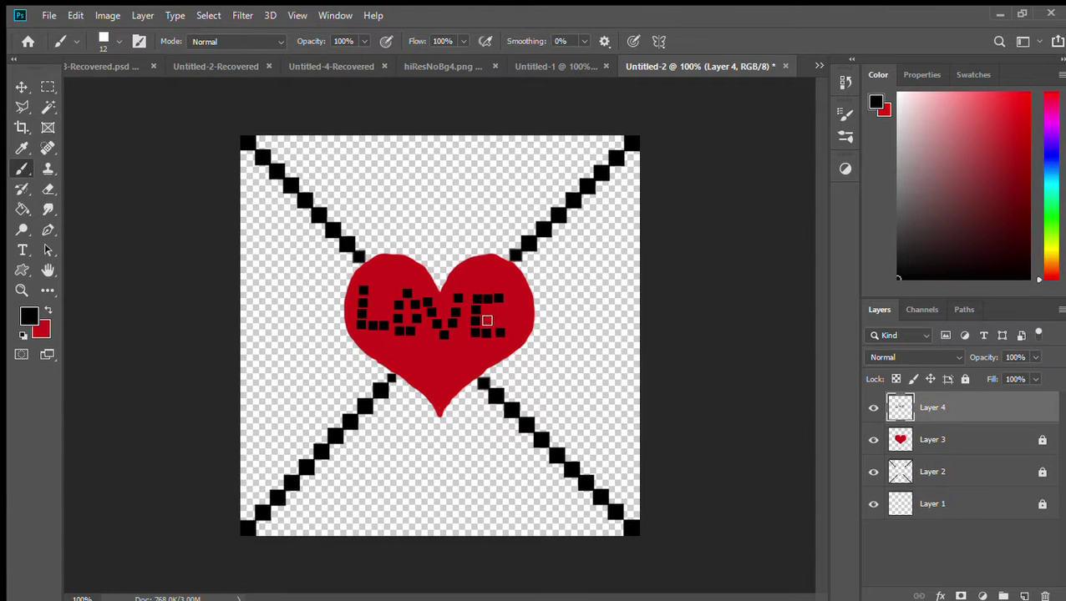
pyautogui.click(487, 320)
pyautogui.click(495, 319)
# Add a new layer and handwrite SRV in black below the word LOVE with a 6 px Pencil.
pyautogui.click(21, 87)
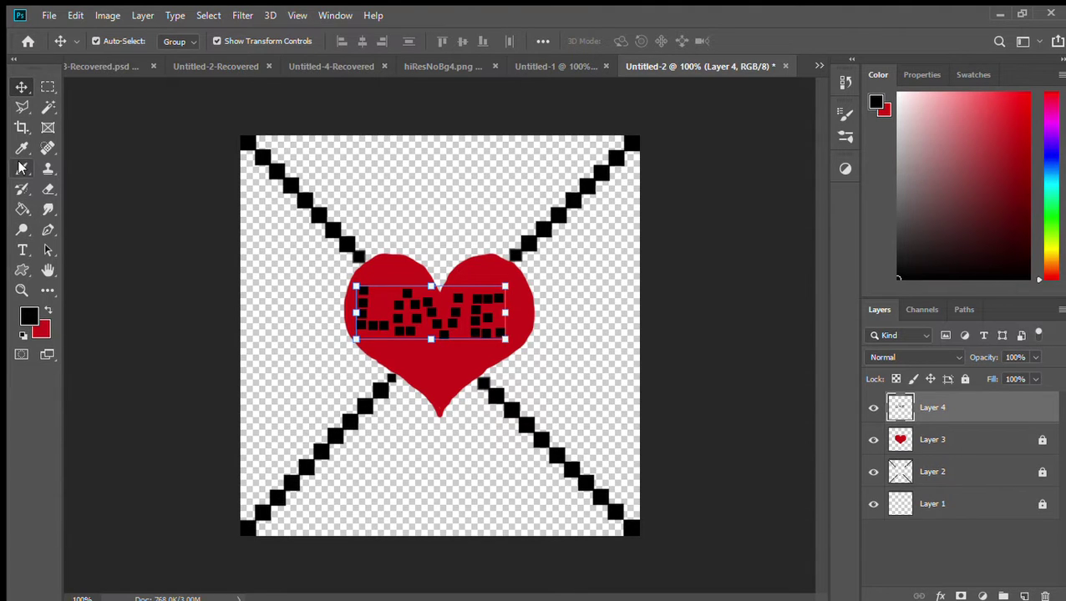
pyautogui.click(48, 230)
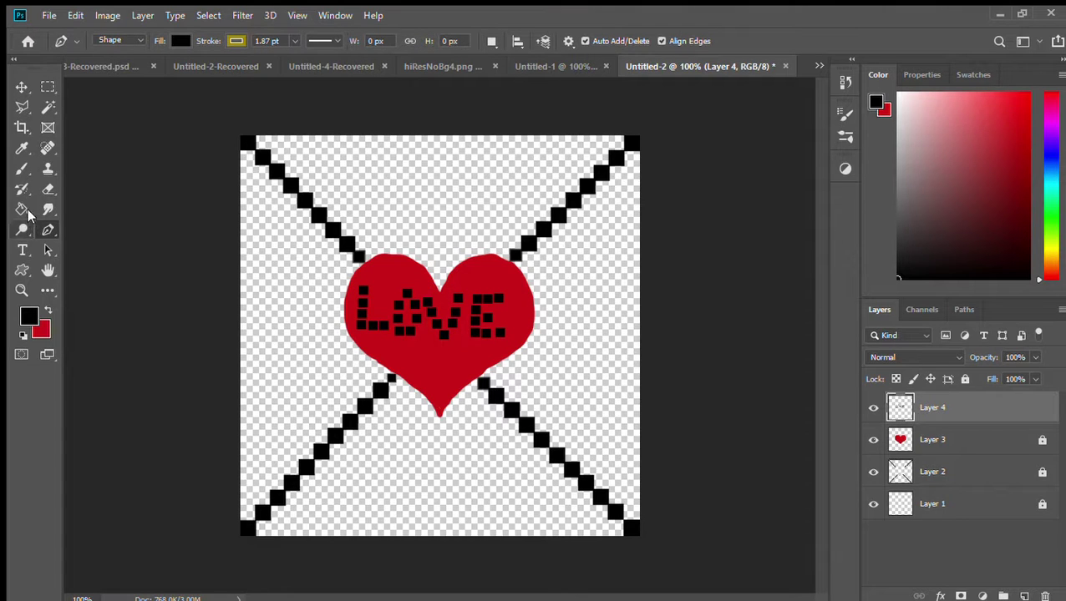
pyautogui.click(22, 168)
pyautogui.hotkey('shift', 'b')
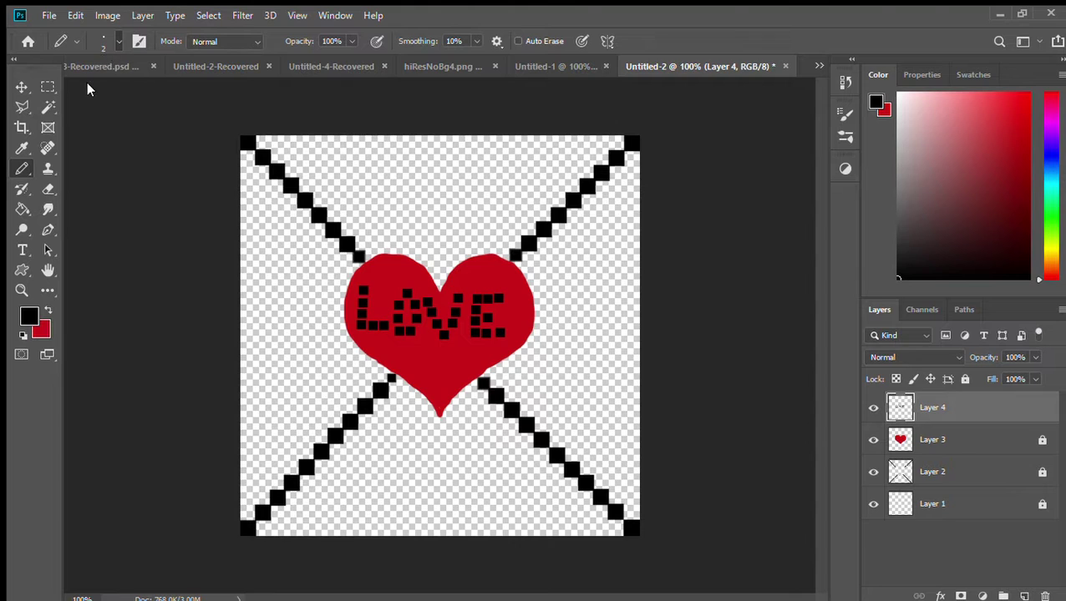
pyautogui.press(']')
pyautogui.press(']')
pyautogui.press(']')
pyautogui.press(']')
pyautogui.click(1024, 596)
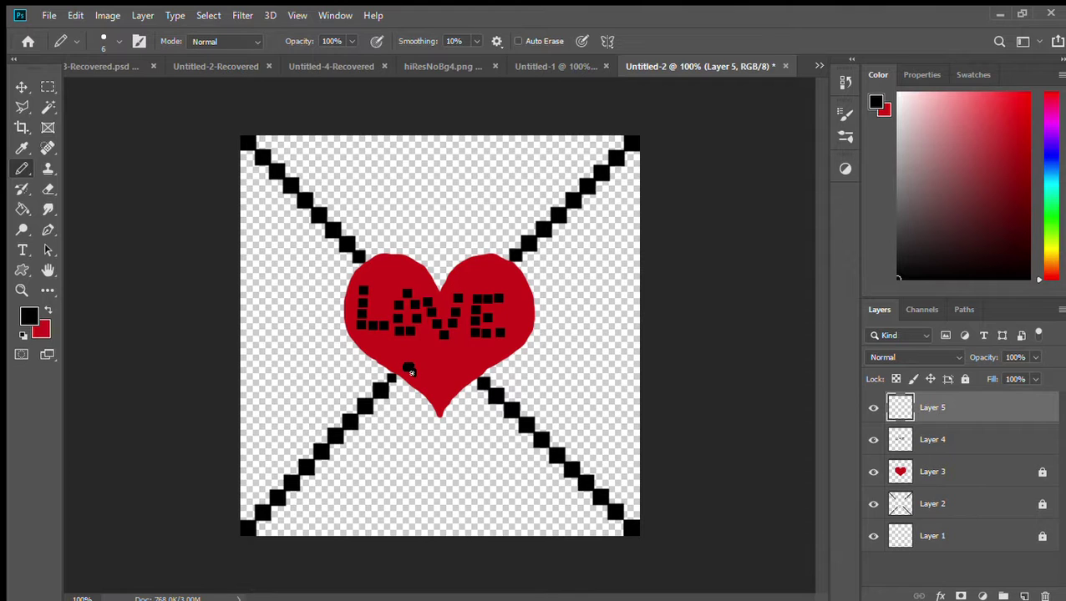
pyautogui.hotkey('ctrl', 'z')
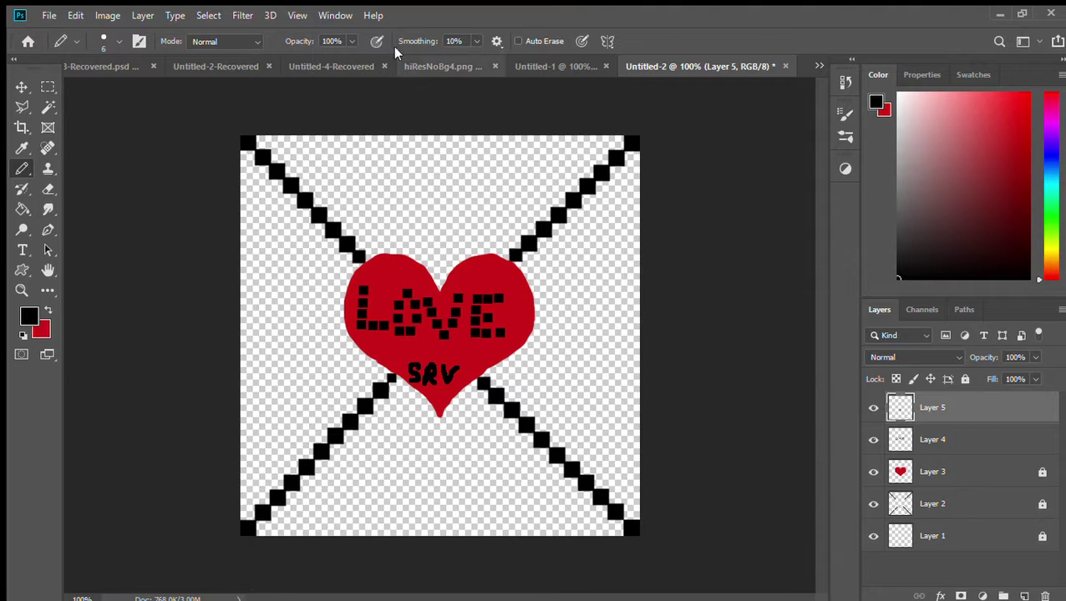
# Scale down the SRV lettering to fit near the heart's lower tip, and deselect its layer.
pyautogui.click(21, 87)
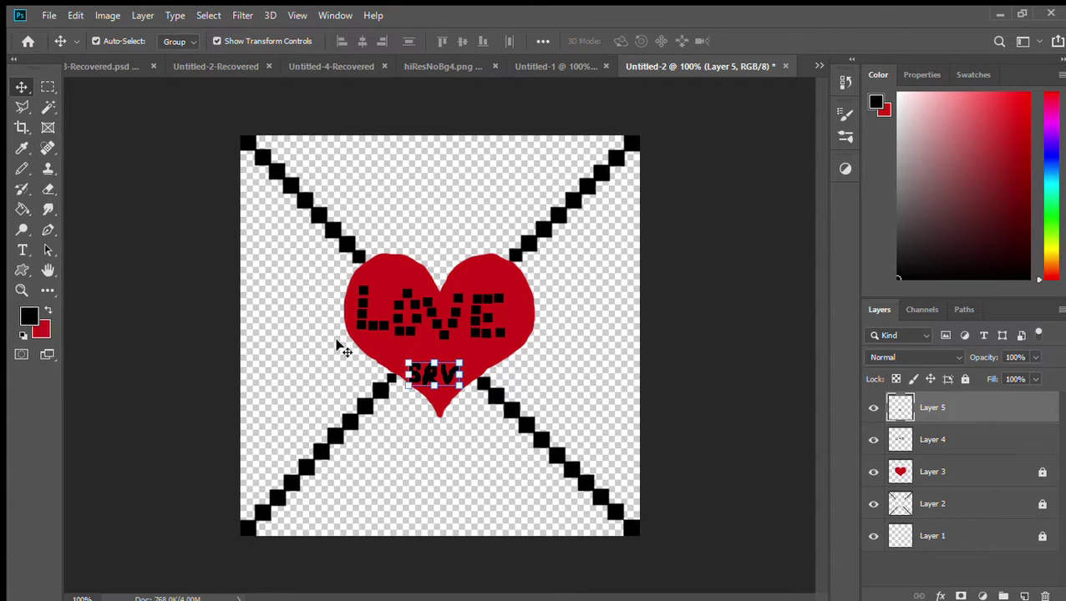
pyautogui.moveTo(407, 364); pyautogui.dragTo(433, 389)
pyautogui.press('Return')
pyautogui.click(711, 363)
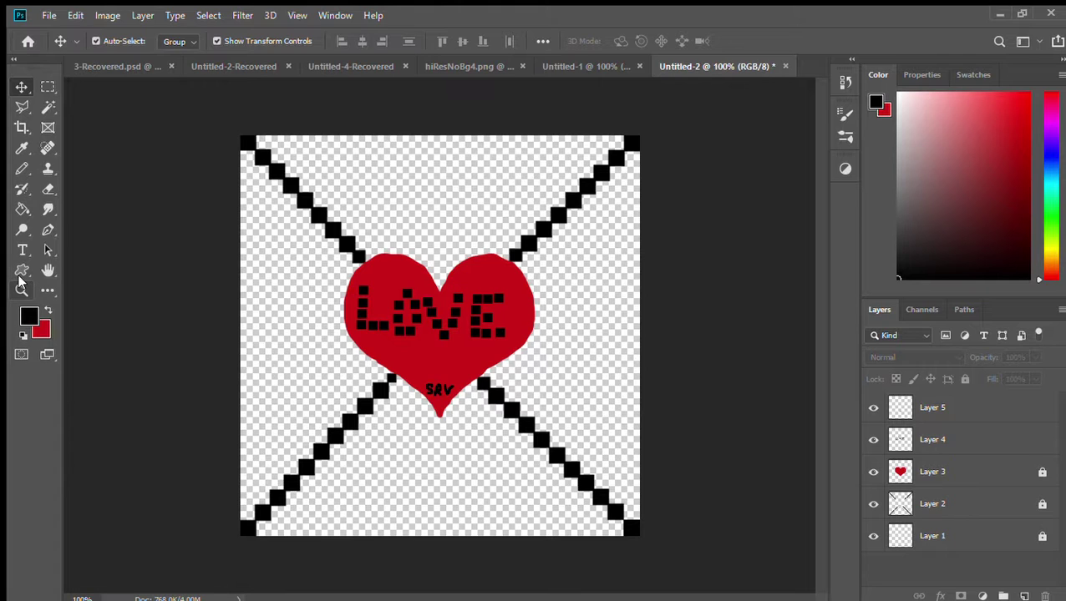
pyautogui.click(45, 311)
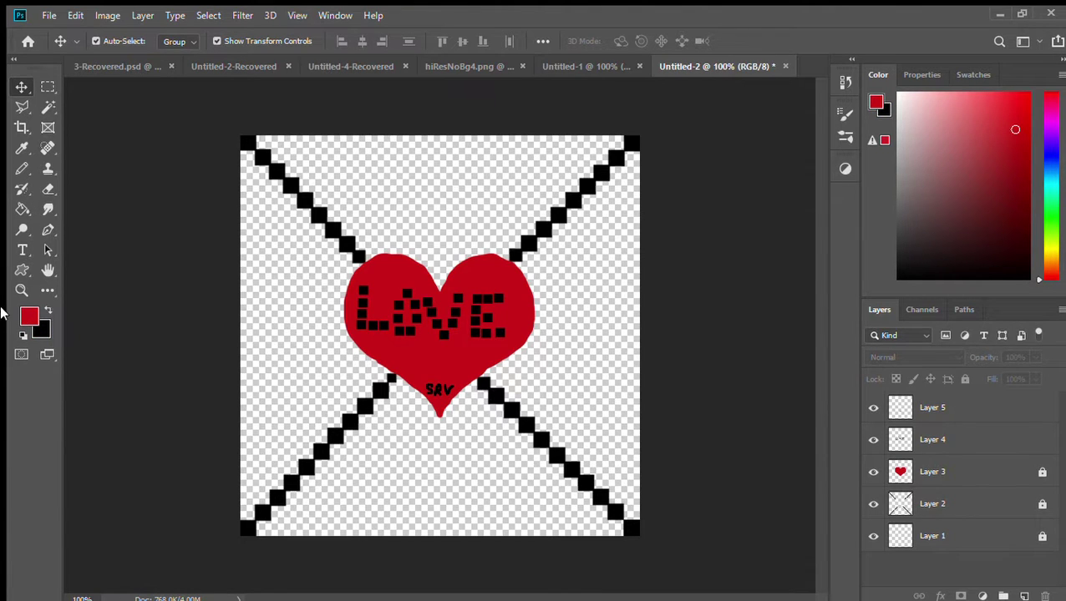
pyautogui.click(22, 148)
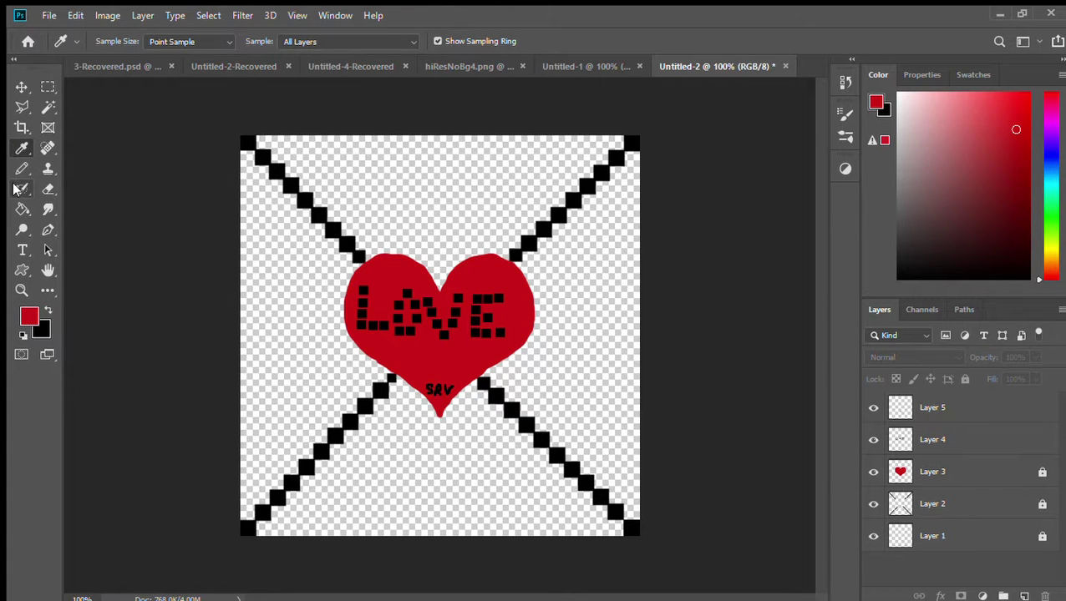
pyautogui.click(20, 248)
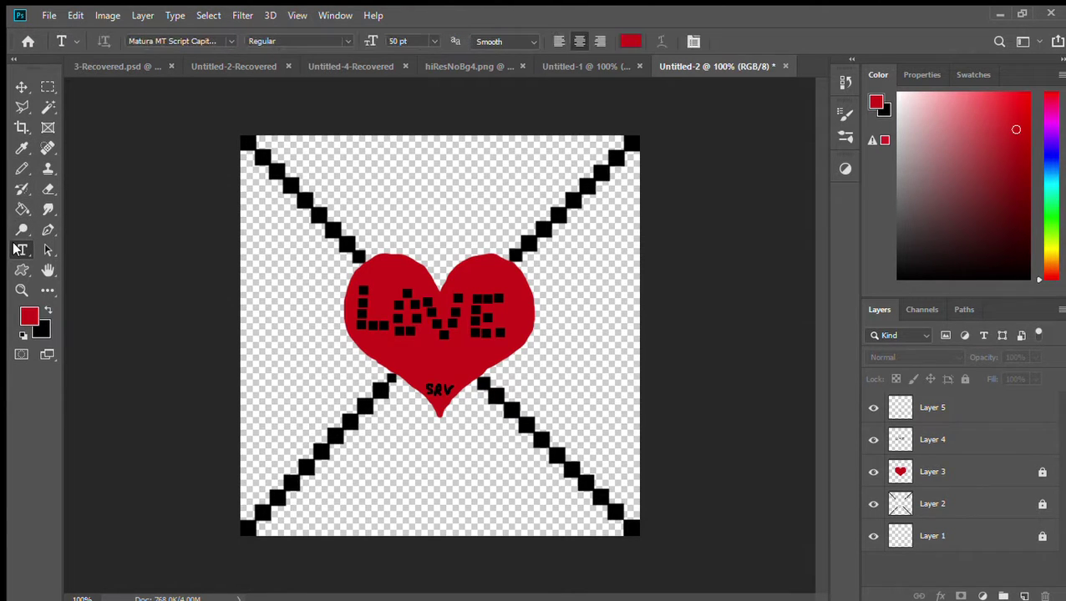
pyautogui.click(22, 168)
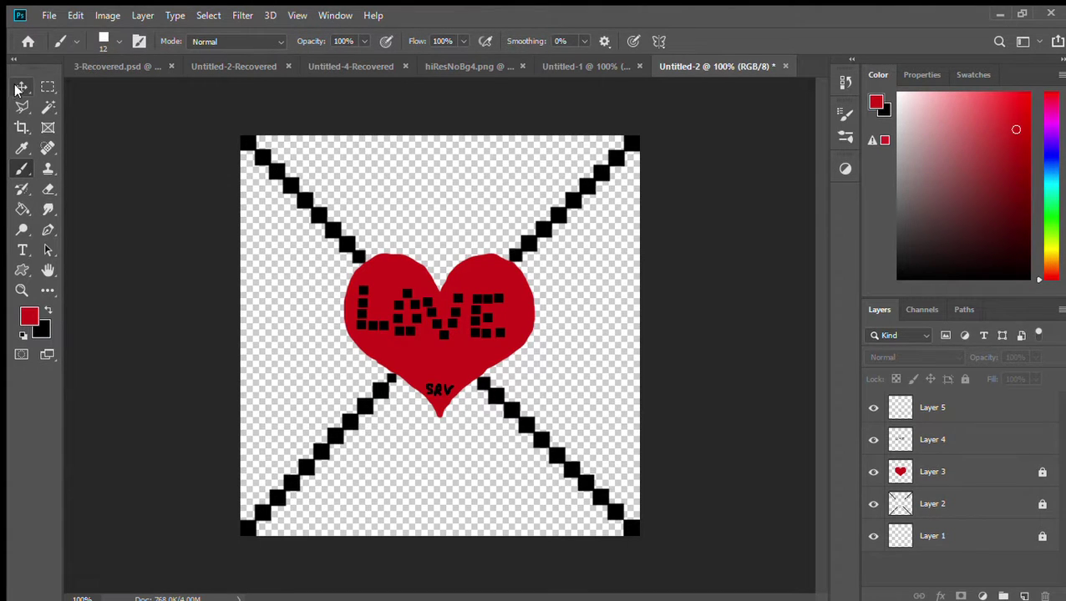
pyautogui.press(']')
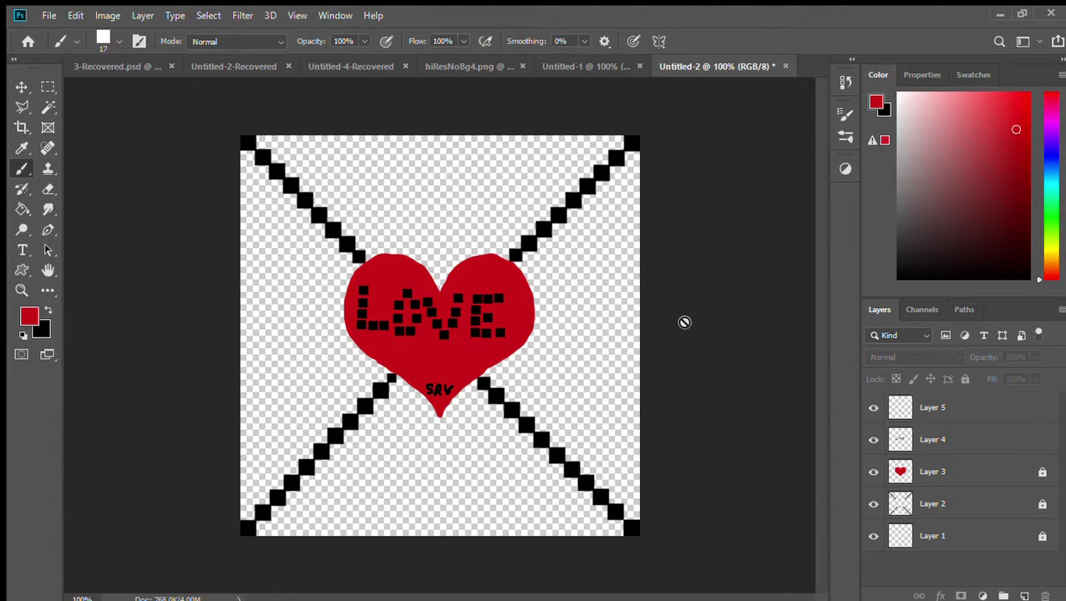
# Unlock Layers 2 and 3 and merge Layers 2 through 5 into one fully locked layer.
pyautogui.click(24, 86)
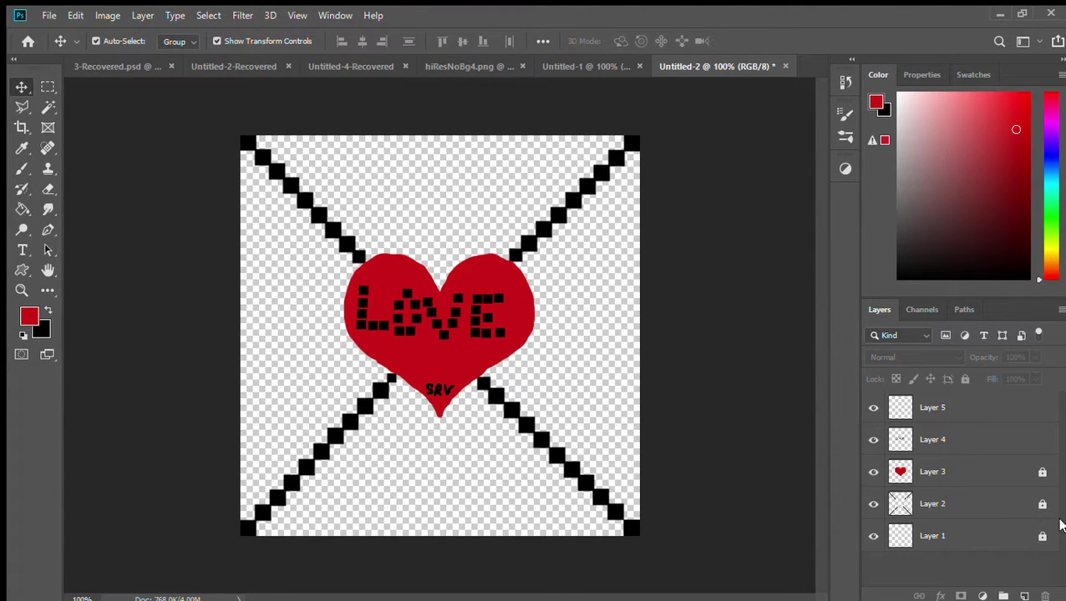
pyautogui.click(1042, 504)
pyautogui.click(1042, 472)
pyautogui.moveTo(666, 119); pyautogui.dragTo(237, 499)
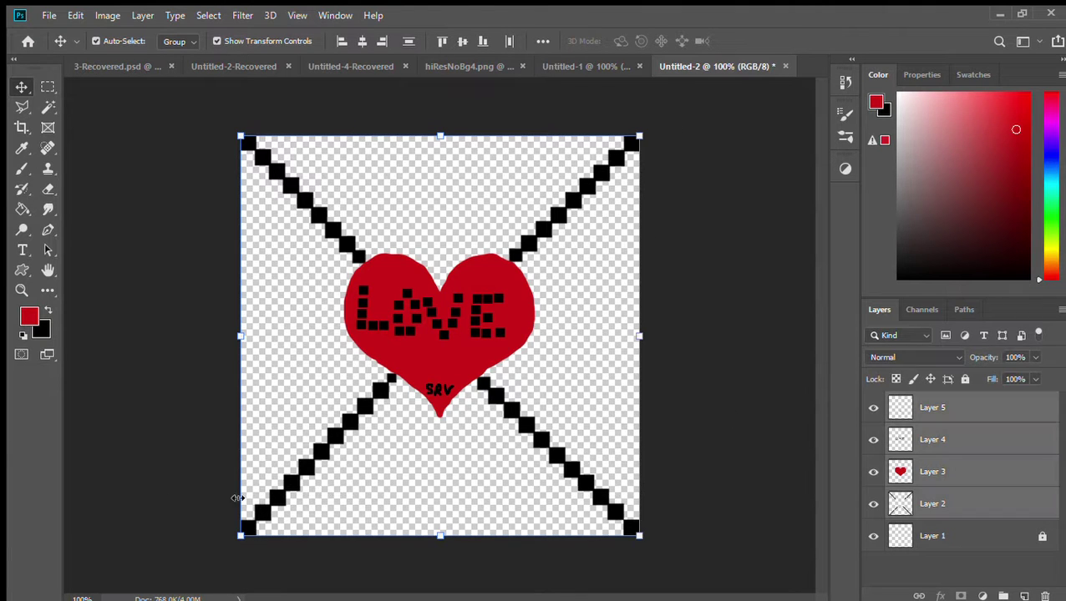
pyautogui.hotkey('ctrl', 'e')
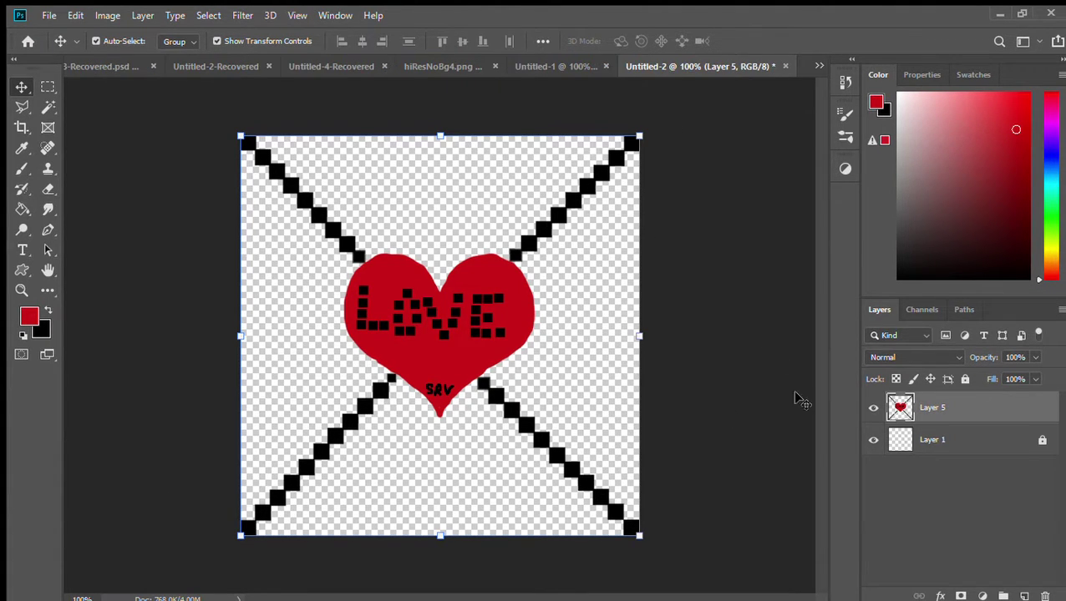
pyautogui.click(965, 378)
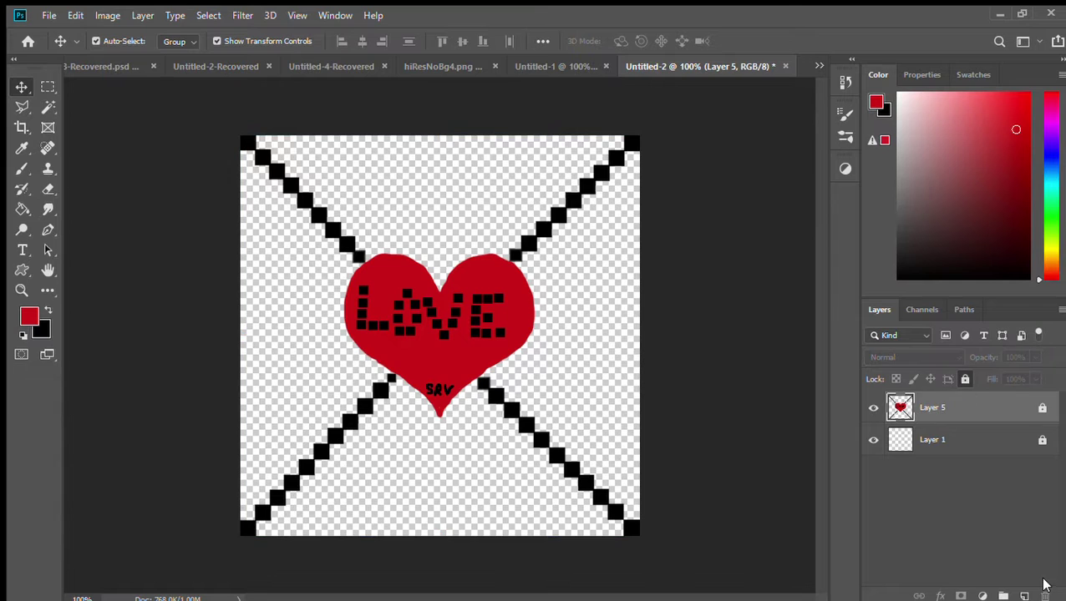
# Add a new layer and stamp 21 px dark red Brush squares along the upper edge of the upper-left black diagonal.
pyautogui.click(1025, 595)
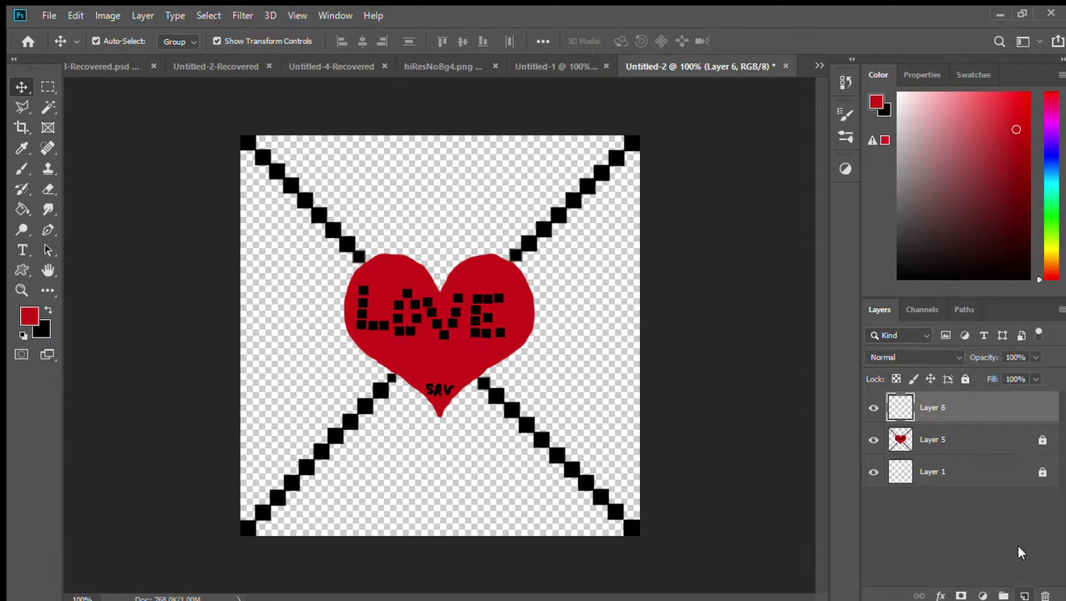
pyautogui.click(22, 168)
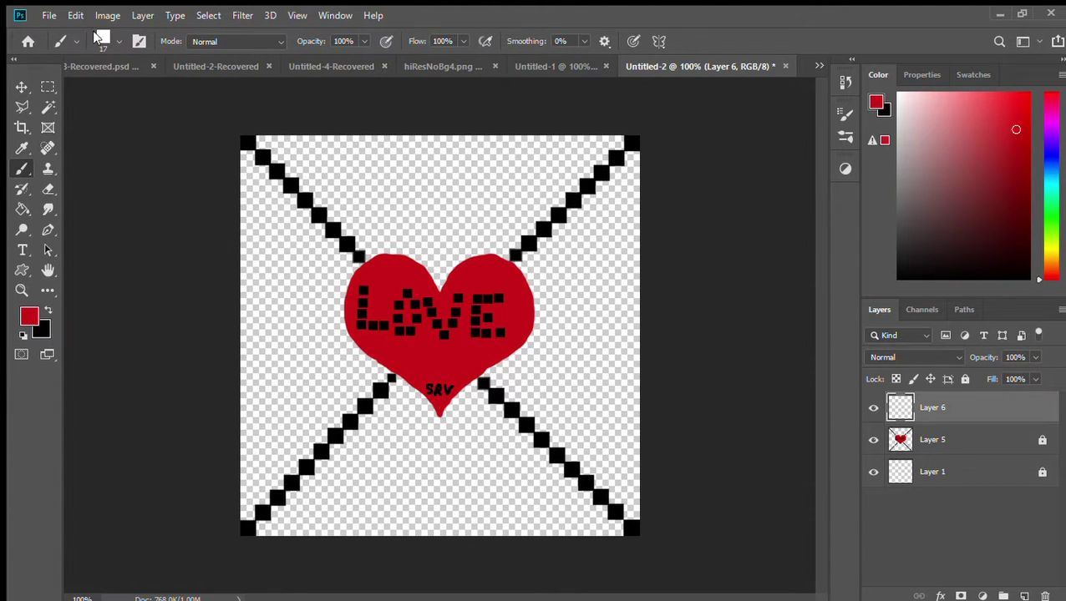
pyautogui.press(']')
pyautogui.press(']')
pyautogui.click(264, 143)
pyautogui.click(279, 157)
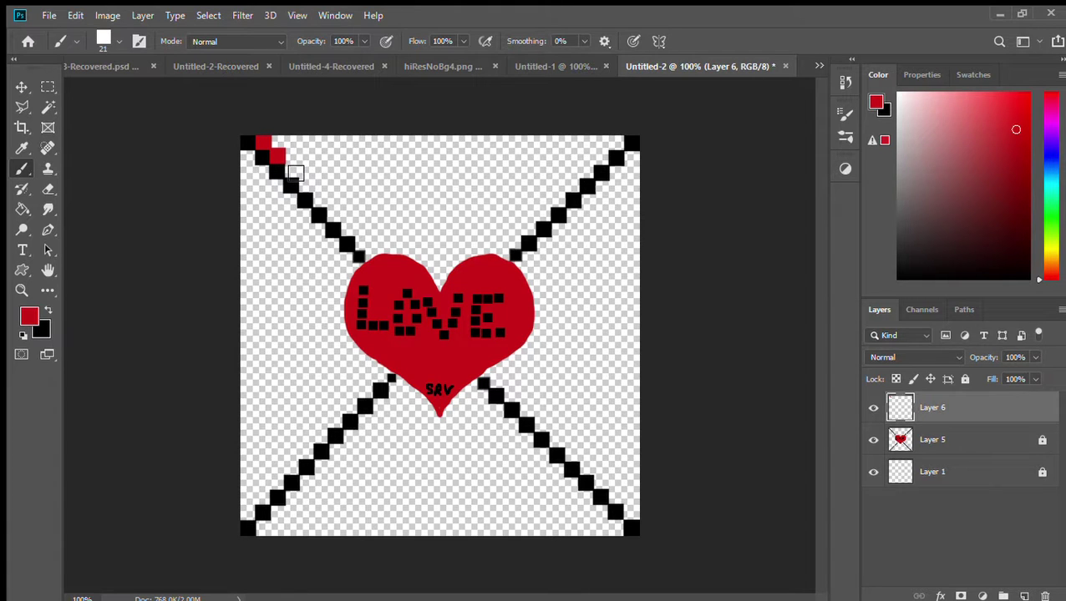
pyautogui.click(294, 172)
pyautogui.click(308, 185)
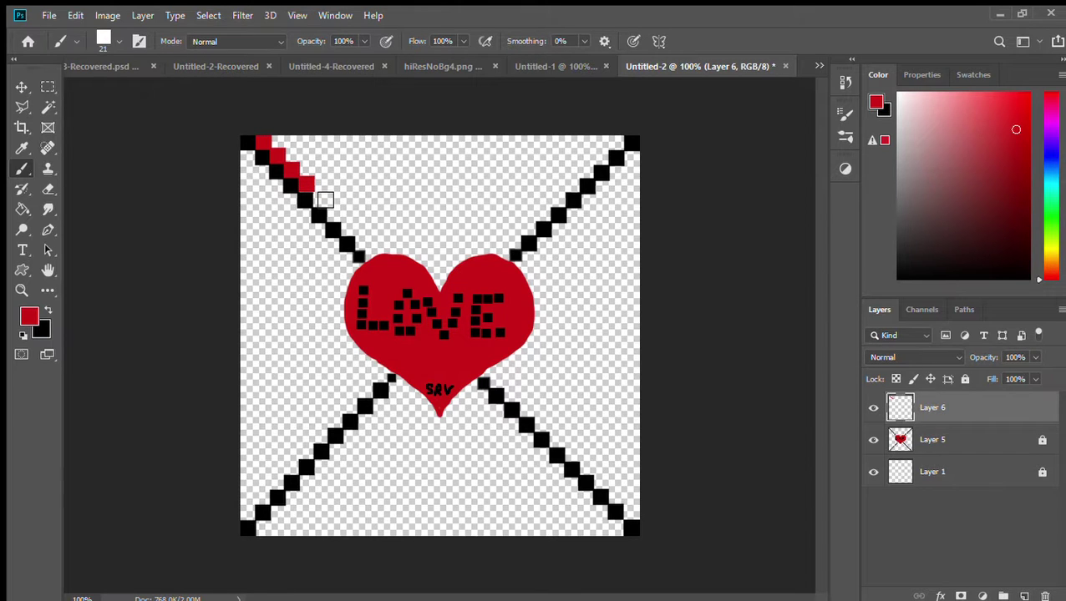
pyautogui.click(321, 201)
pyautogui.click(335, 217)
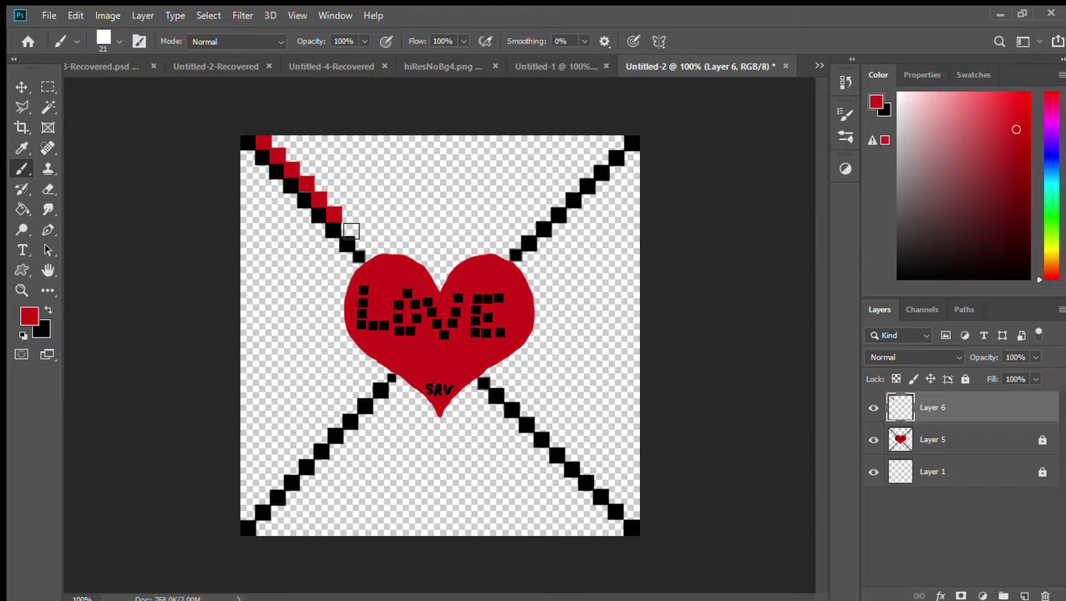
pyautogui.click(350, 231)
pyautogui.click(363, 243)
# Stamp dark red squares along the lower edge of the upper-left diagonal, from the canvas corner to the heart.
pyautogui.click(247, 158)
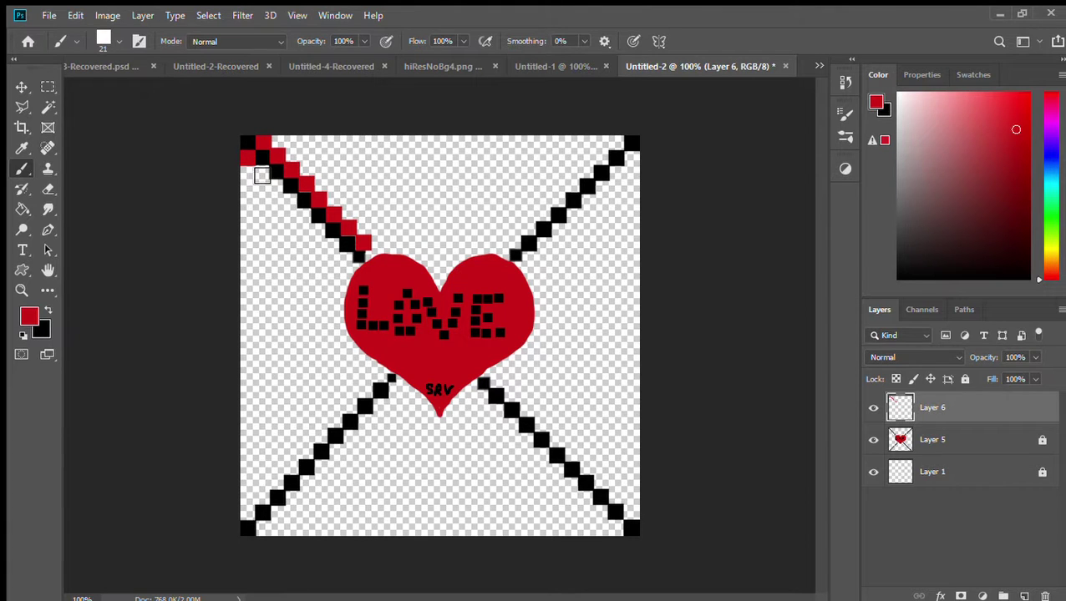
pyautogui.click(262, 176)
pyautogui.click(274, 184)
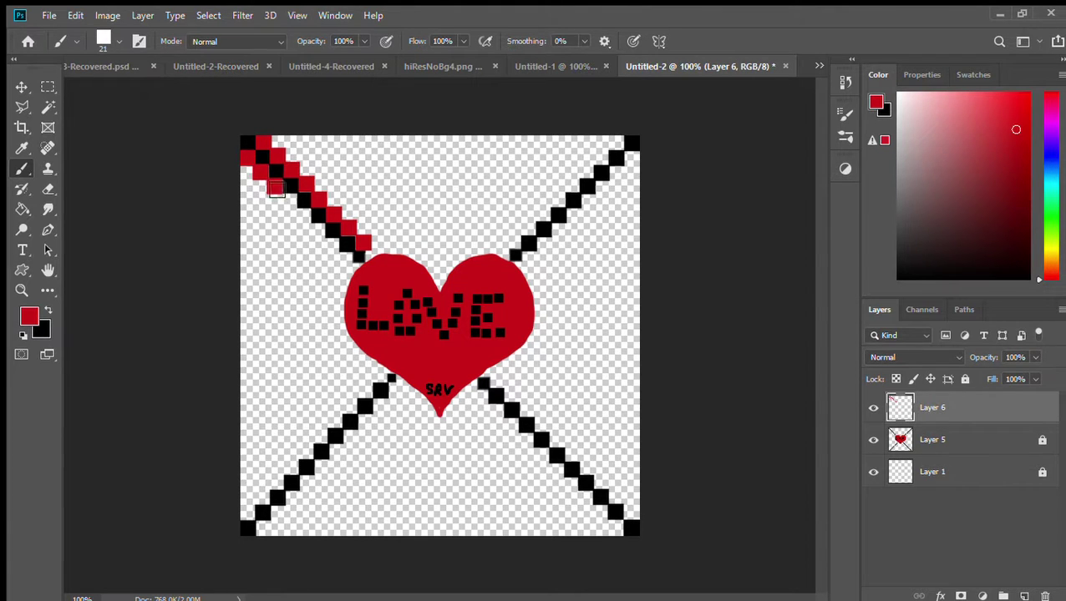
pyautogui.click(290, 203)
pyautogui.click(306, 218)
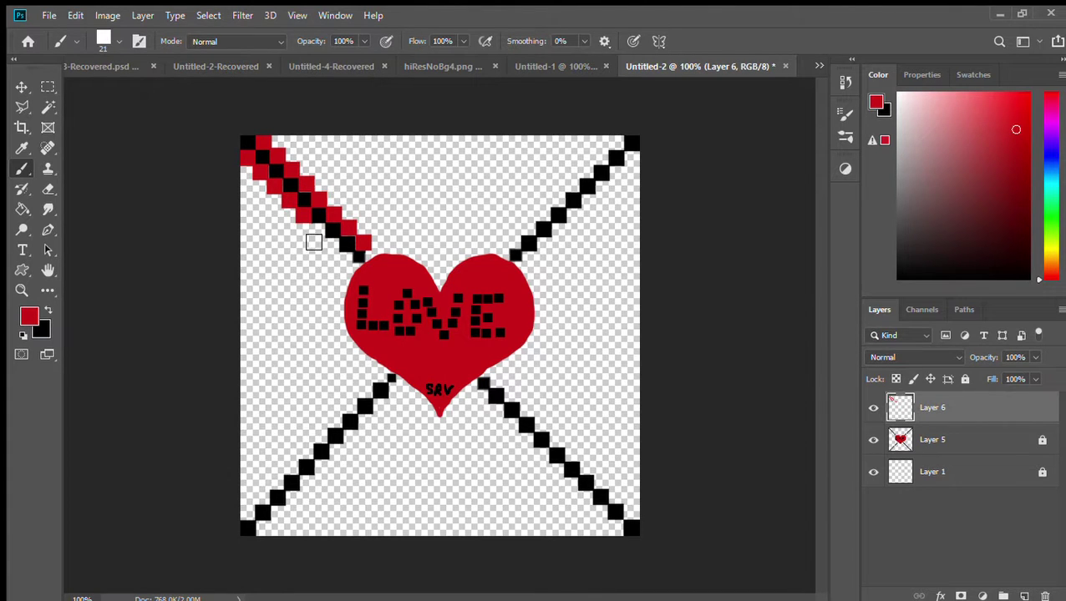
pyautogui.click(320, 233)
pyautogui.click(333, 248)
pyautogui.click(346, 263)
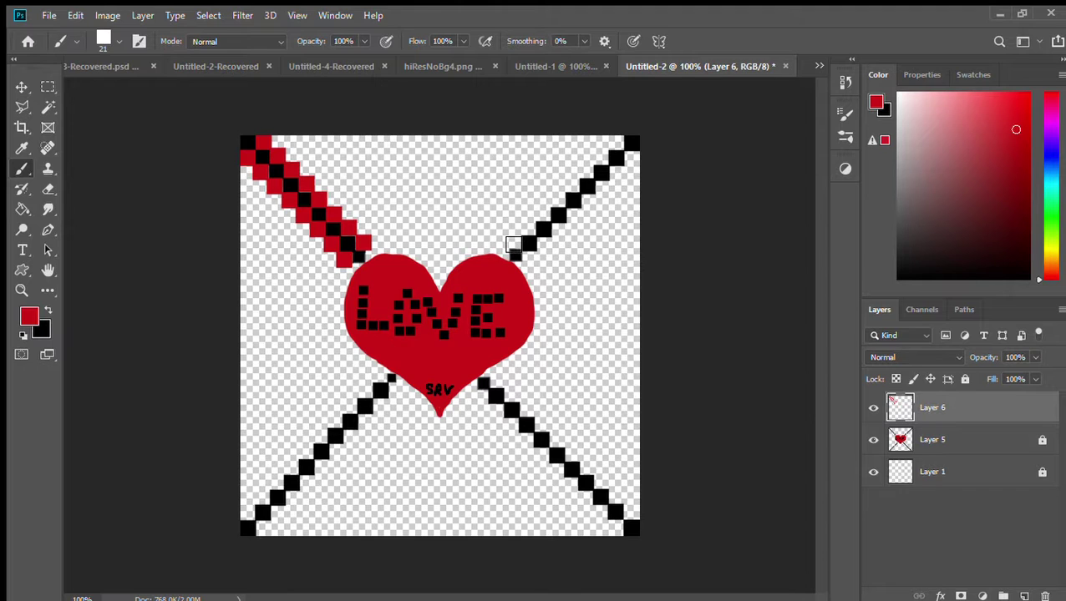
# Line both edges of the upper-right black diagonal with dark red squares, between the heart and the canvas corner.
pyautogui.click(514, 244)
pyautogui.click(530, 229)
pyautogui.click(545, 215)
pyautogui.click(559, 198)
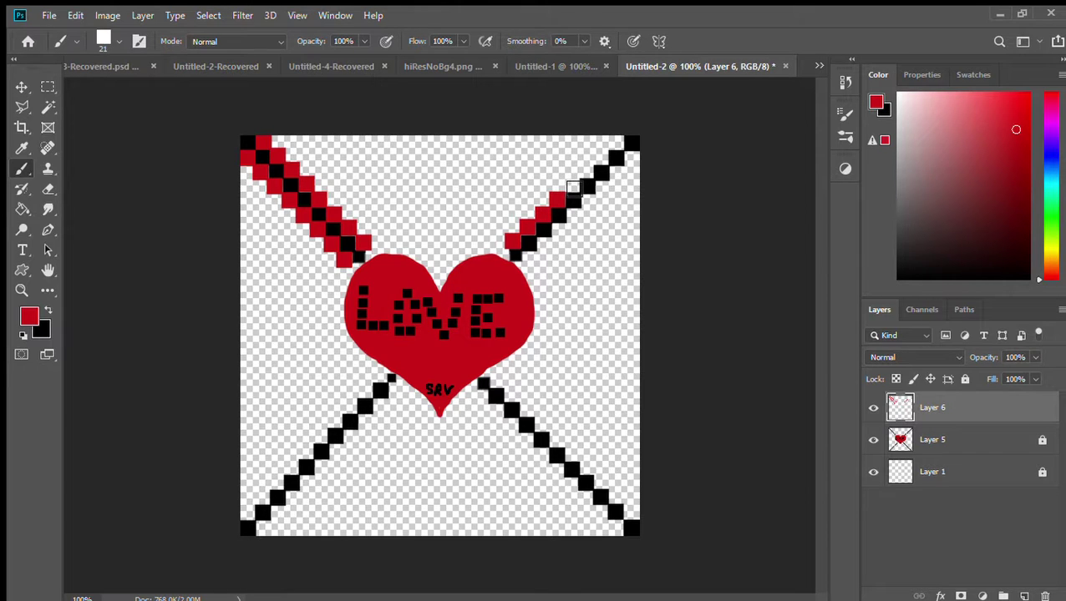
pyautogui.click(573, 186)
pyautogui.click(587, 173)
pyautogui.click(601, 158)
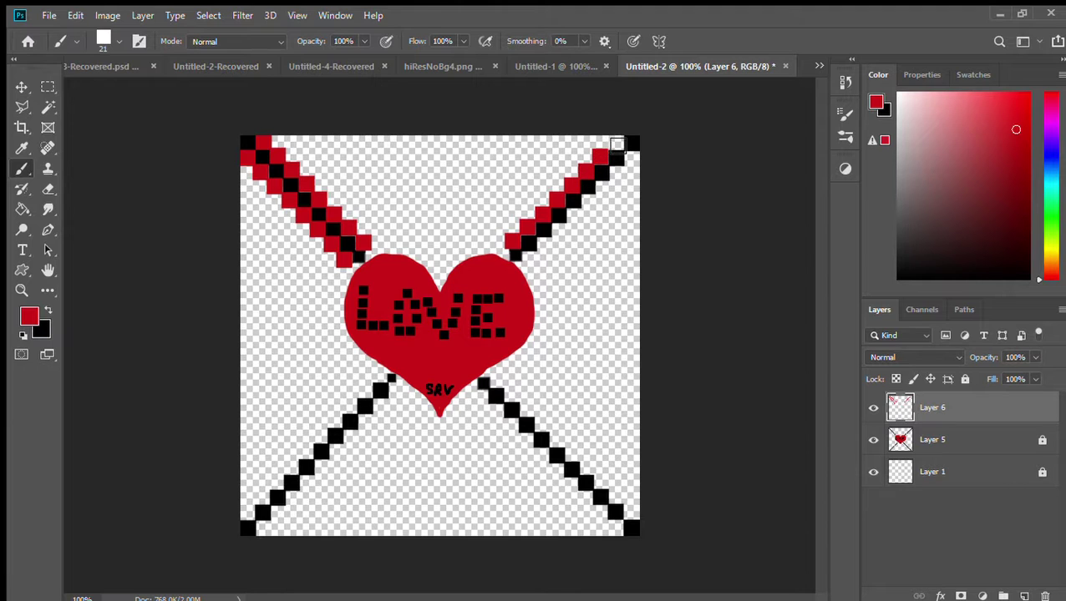
pyautogui.click(616, 144)
pyautogui.click(633, 160)
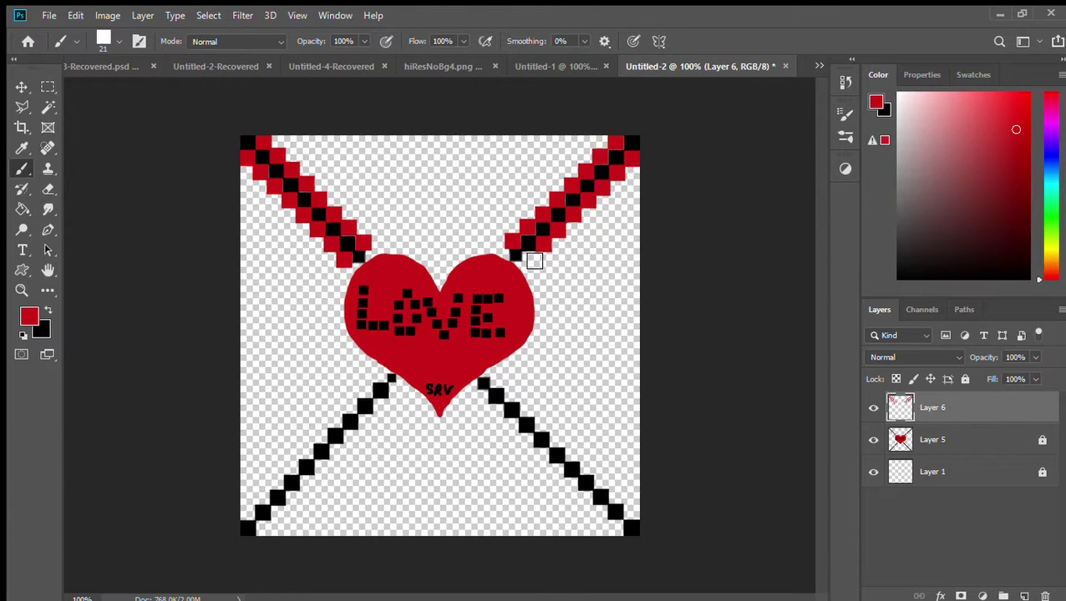
pyautogui.click(528, 259)
# Line both edges of the lower-left black diagonal with dark red squares, from the canvas corner to the heart.
pyautogui.click(248, 513)
pyautogui.click(261, 498)
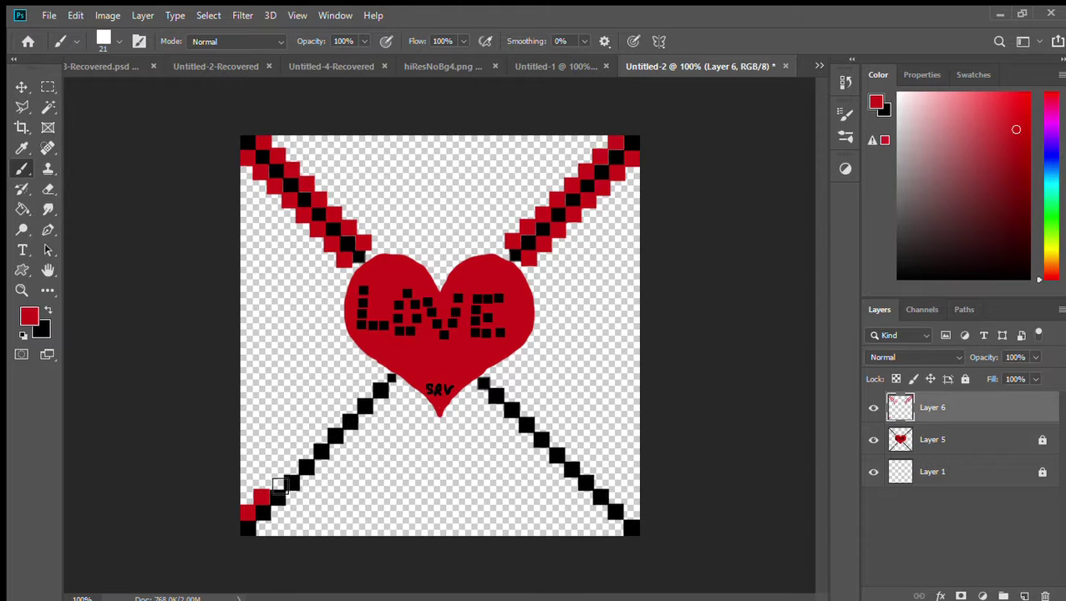
pyautogui.click(278, 484)
pyautogui.click(291, 468)
pyautogui.click(305, 453)
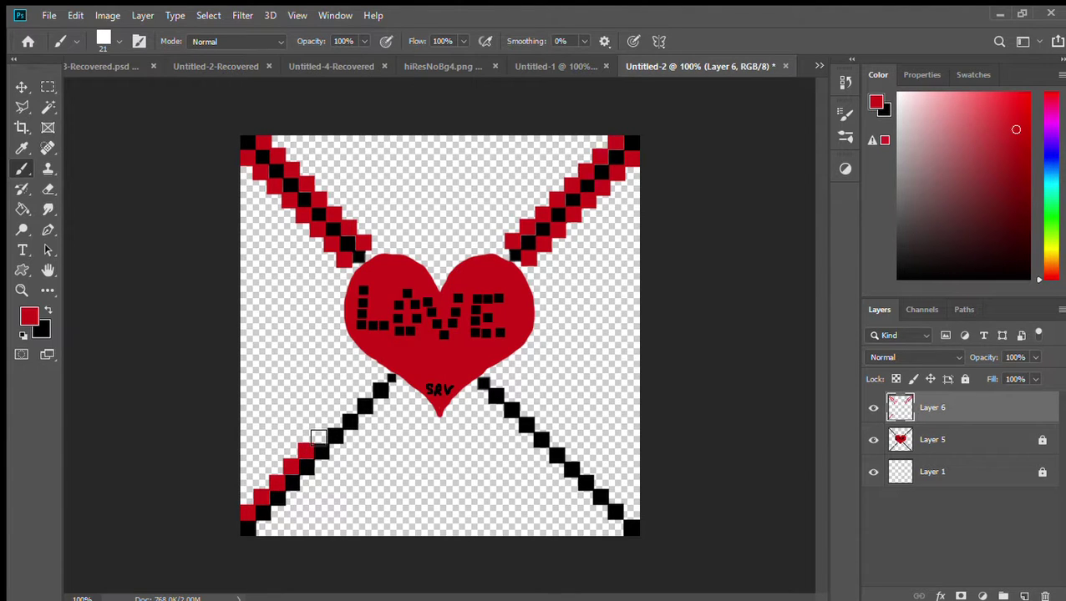
pyautogui.click(321, 437)
pyautogui.click(335, 422)
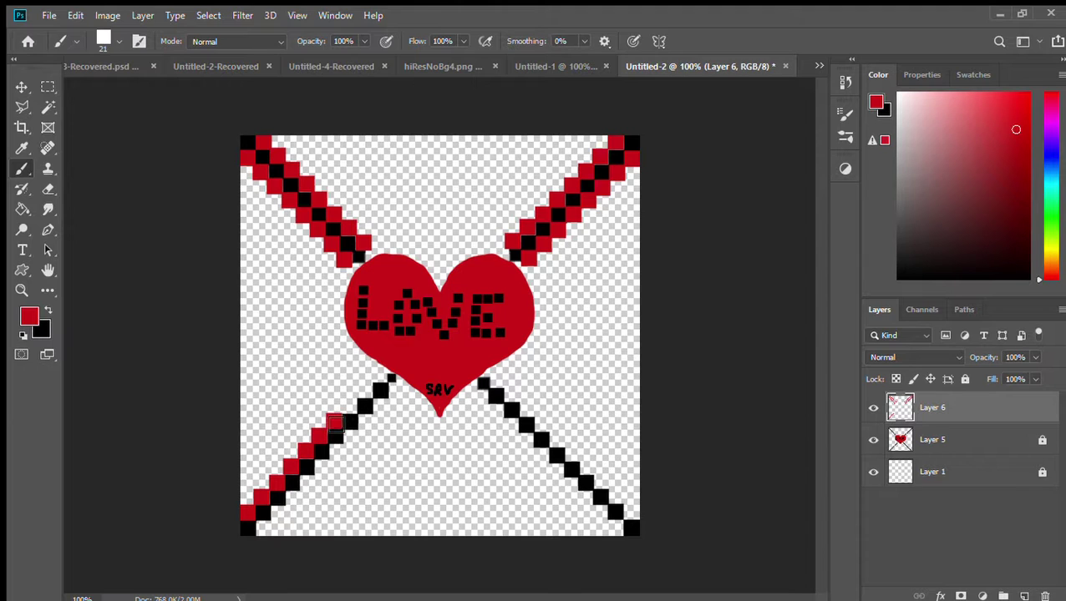
pyautogui.click(351, 407)
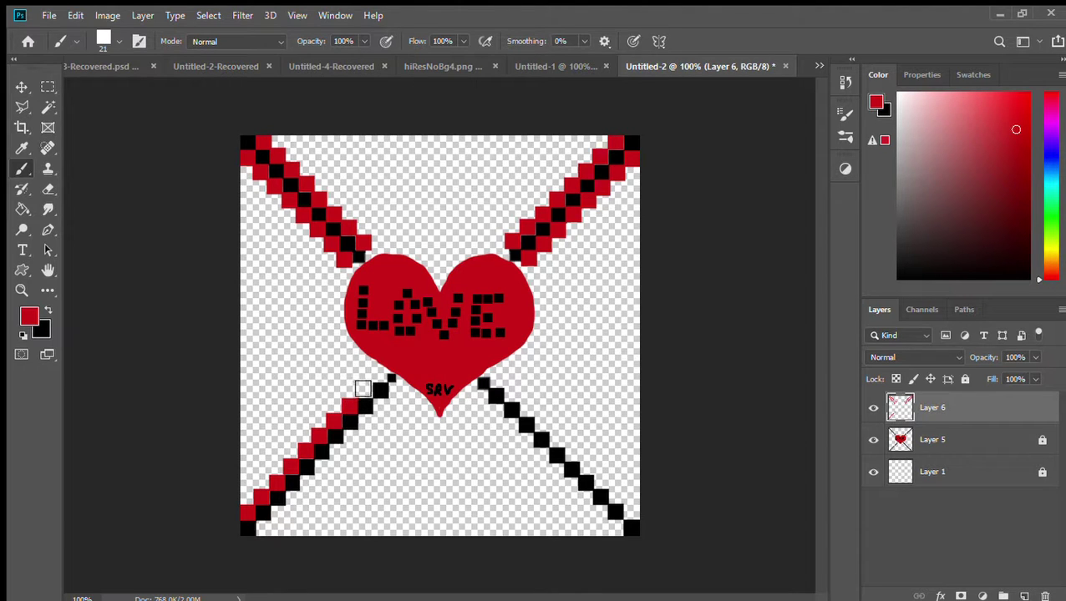
pyautogui.click(367, 391)
pyautogui.click(379, 376)
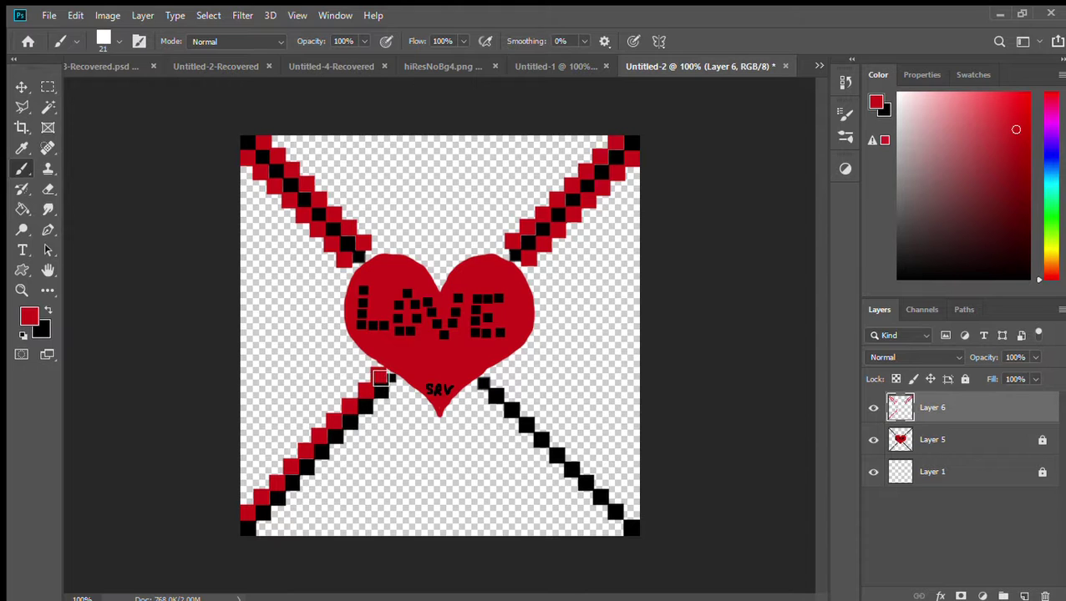
pyautogui.click(263, 526)
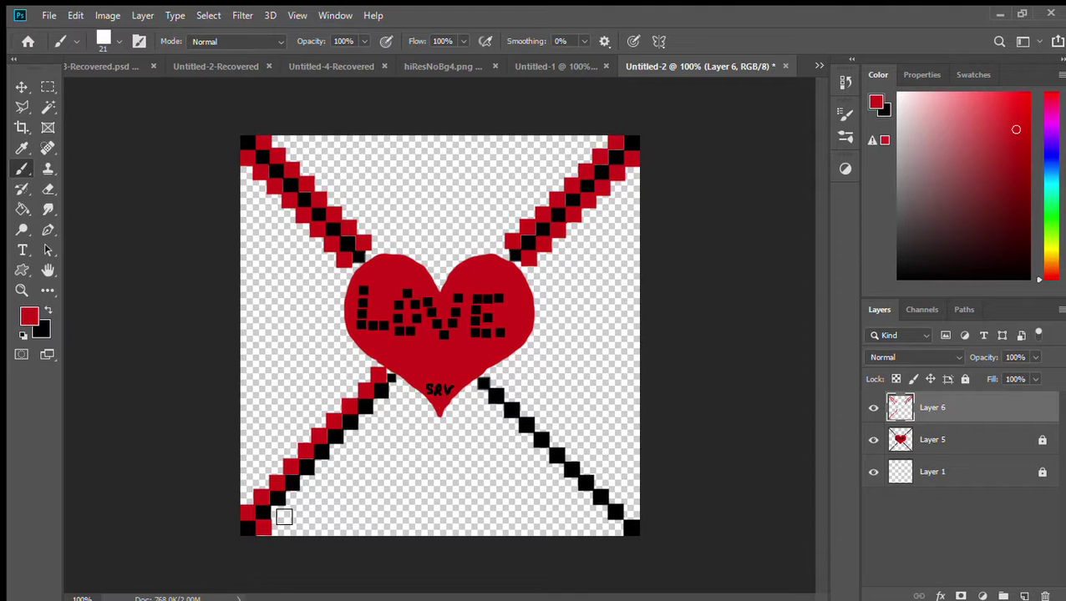
pyautogui.click(278, 512)
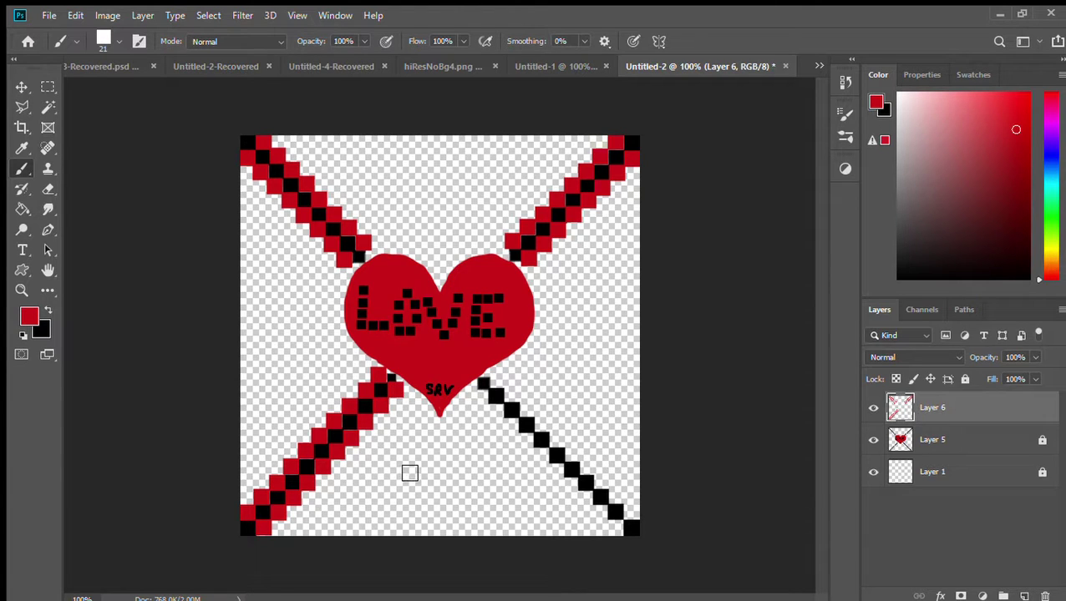
# Line both edges of the lower-right black diagonal with dark red squares, between the heart and the canvas corner.
pyautogui.click(481, 399)
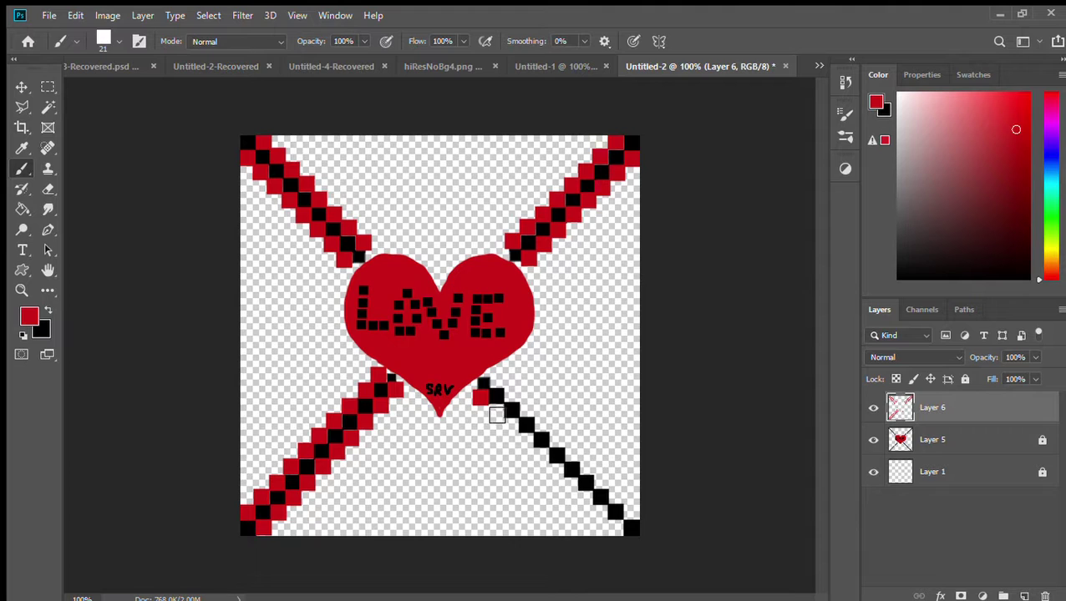
pyautogui.click(496, 410)
pyautogui.click(511, 426)
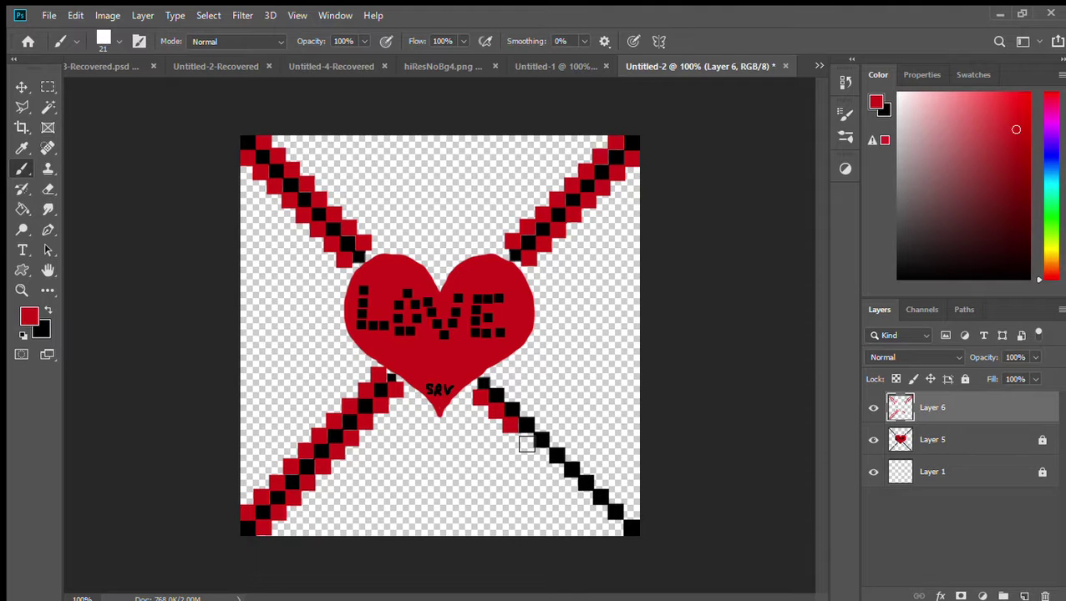
pyautogui.click(525, 441)
pyautogui.click(541, 457)
pyautogui.click(557, 472)
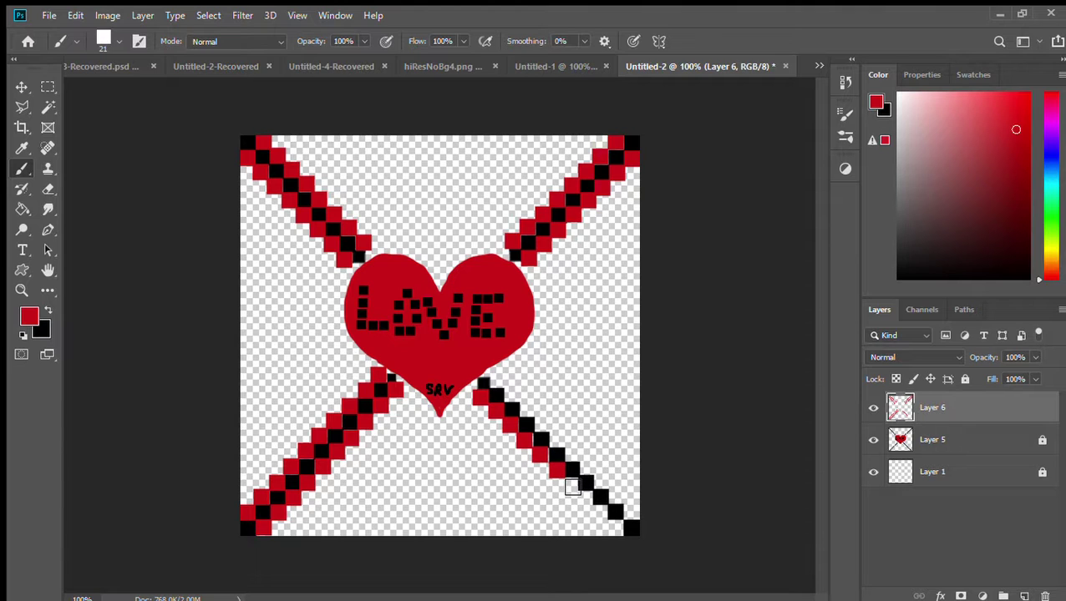
pyautogui.click(572, 486)
pyautogui.click(585, 497)
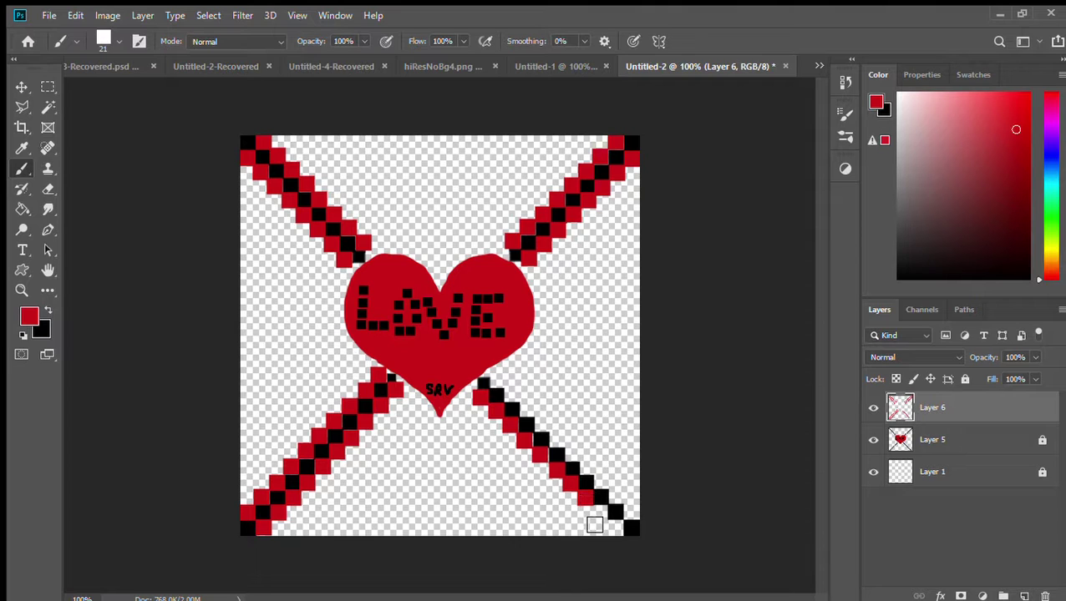
pyautogui.click(601, 514)
pyautogui.click(616, 529)
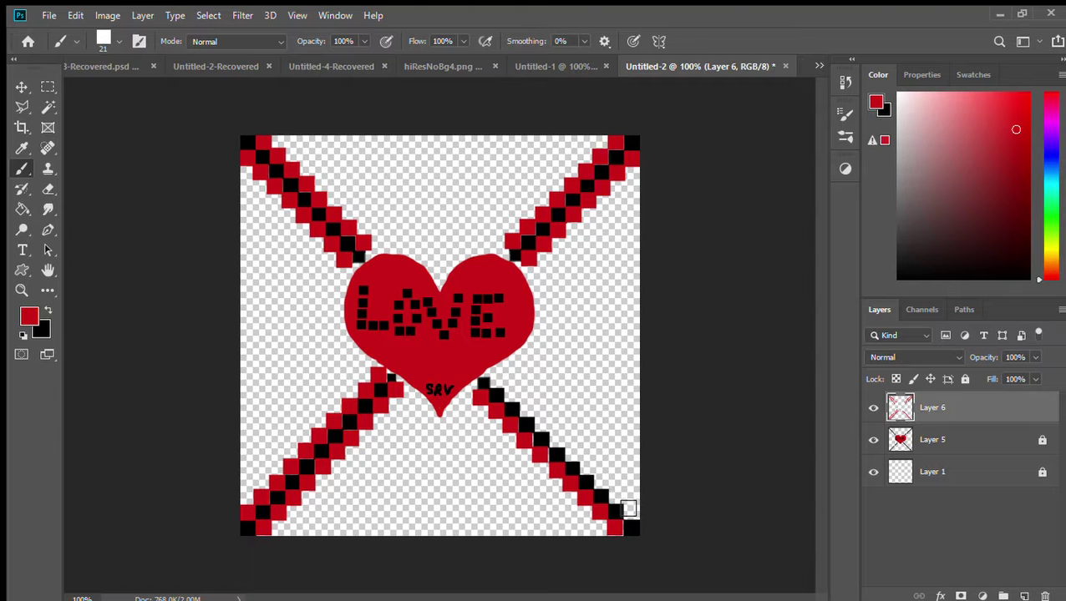
pyautogui.click(632, 512)
pyautogui.click(606, 484)
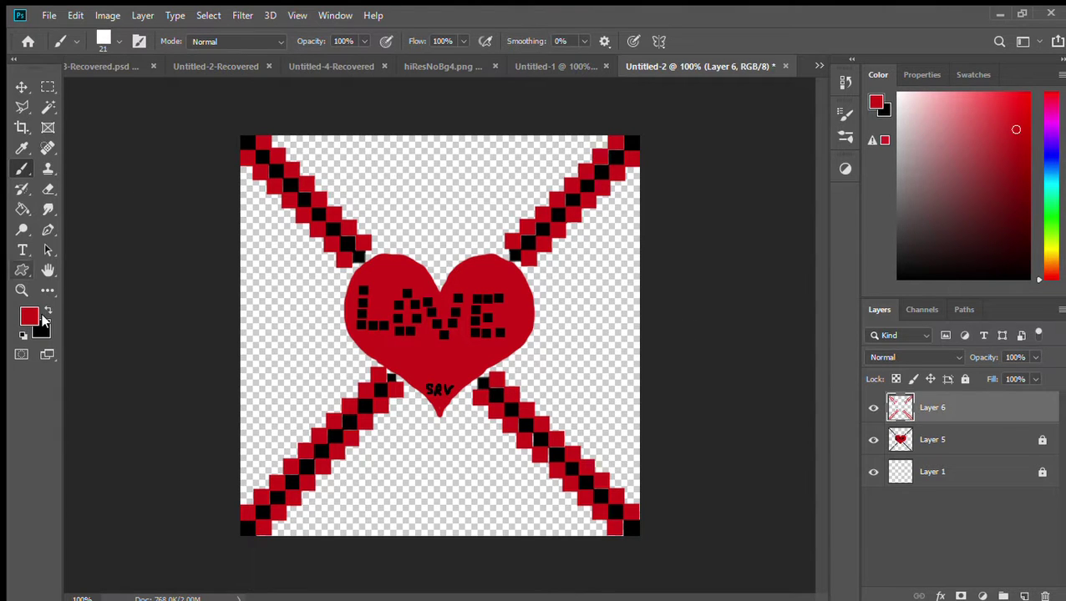
# Unlock Layer 5, merge Layer 6 down into it, and deselect the merged layer.
pyautogui.click(21, 86)
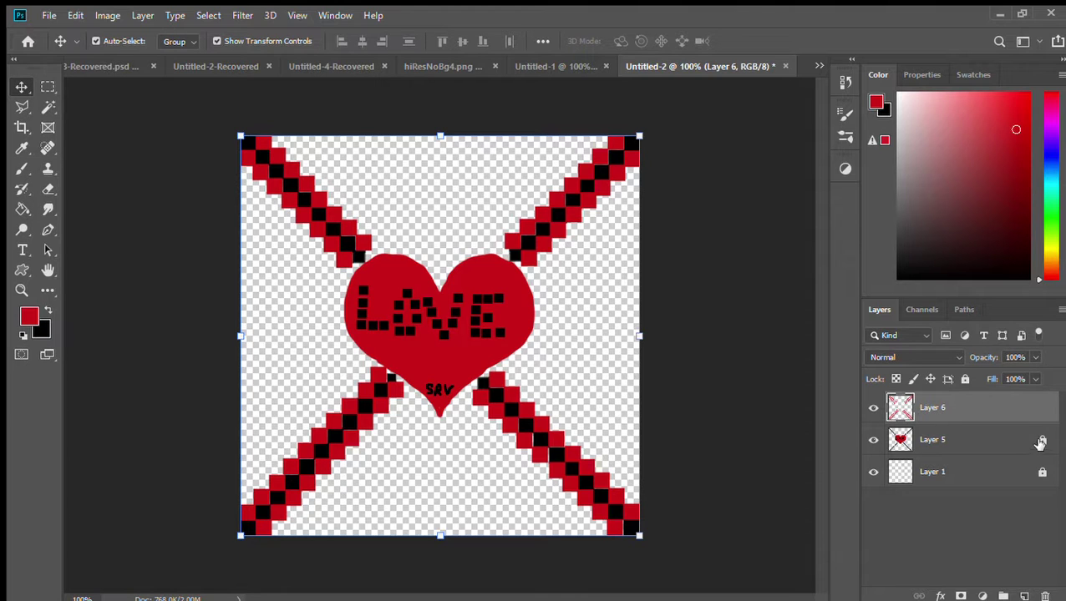
pyautogui.hotkey('ctrl', 'e')
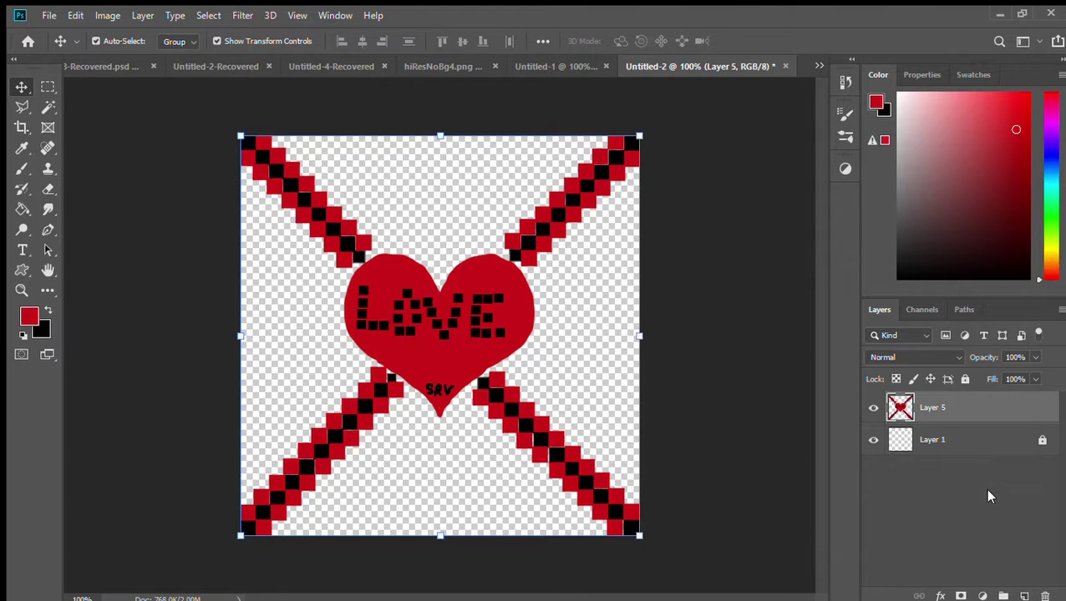
pyautogui.click(724, 464)
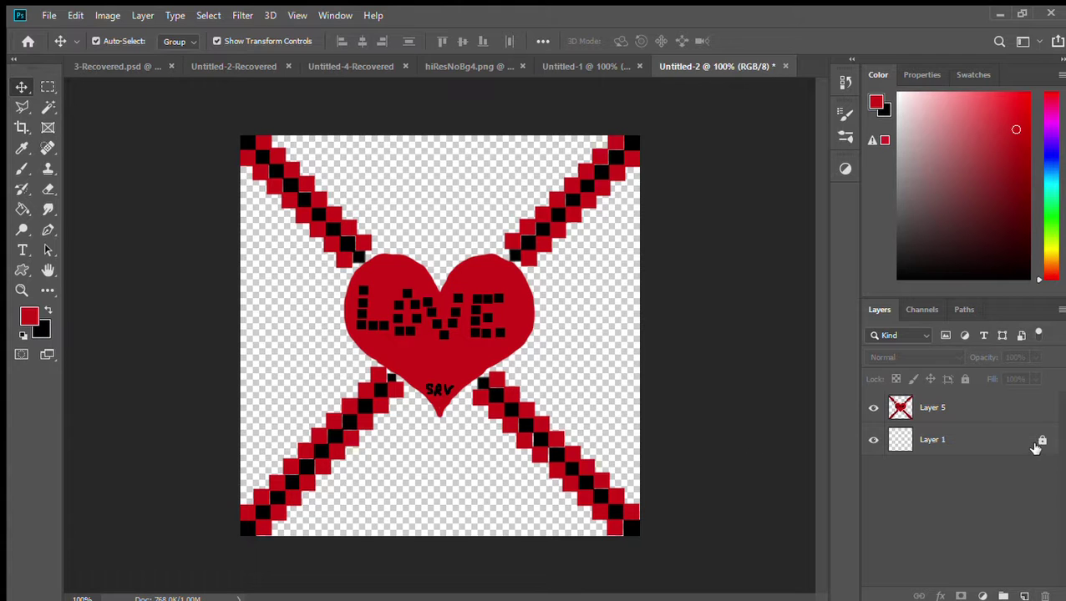
# Unlock Layer 1, delete the extra empty Layer 6, and make Layer 1 the active layer.
pyautogui.click(1024, 596)
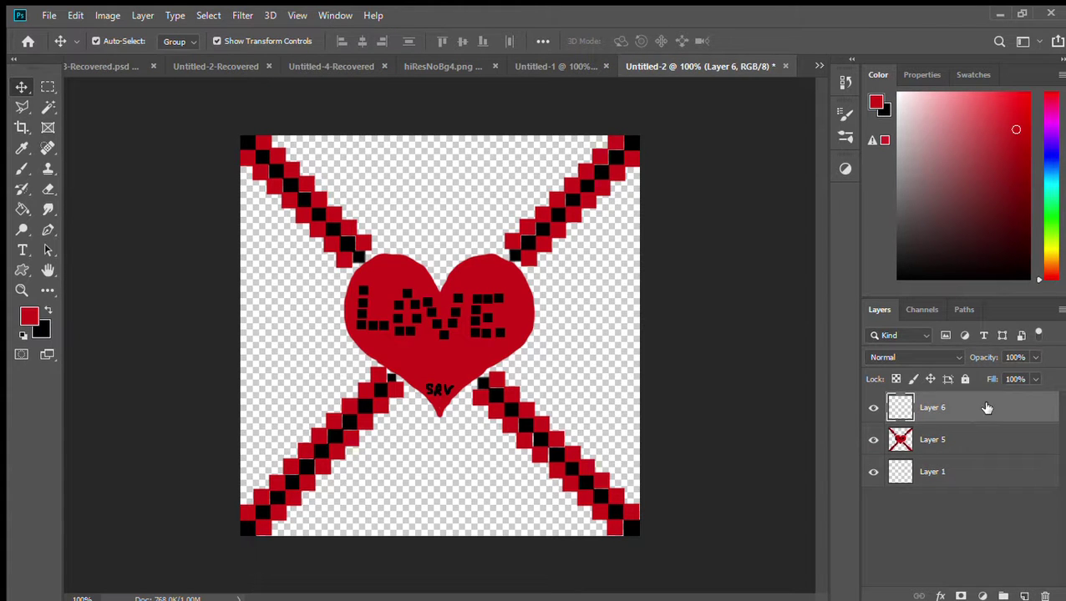
pyautogui.press('Delete')
pyautogui.click(974, 453)
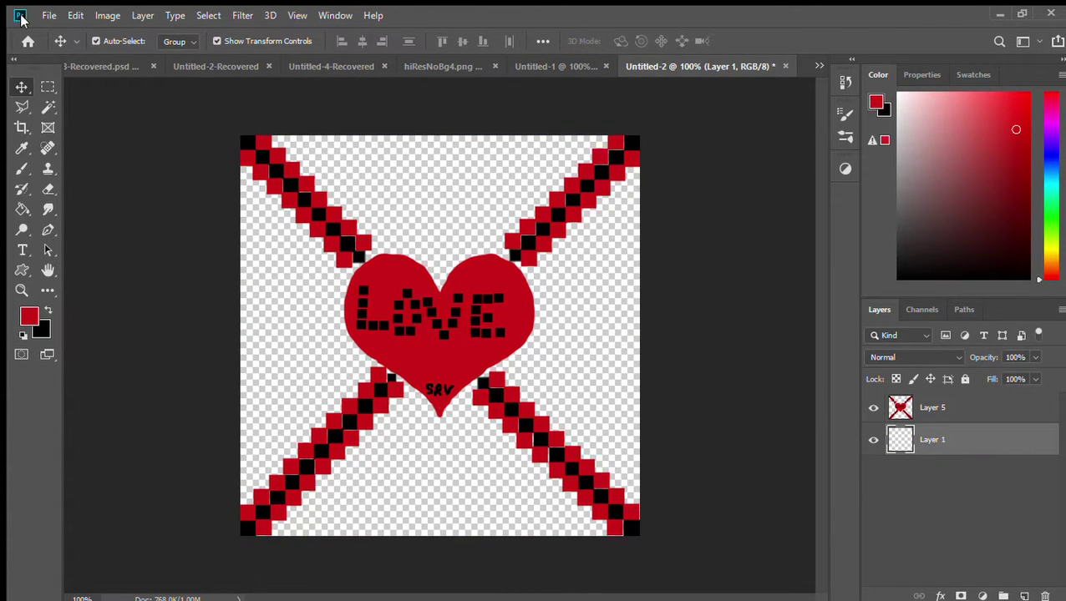
pyautogui.click(47, 310)
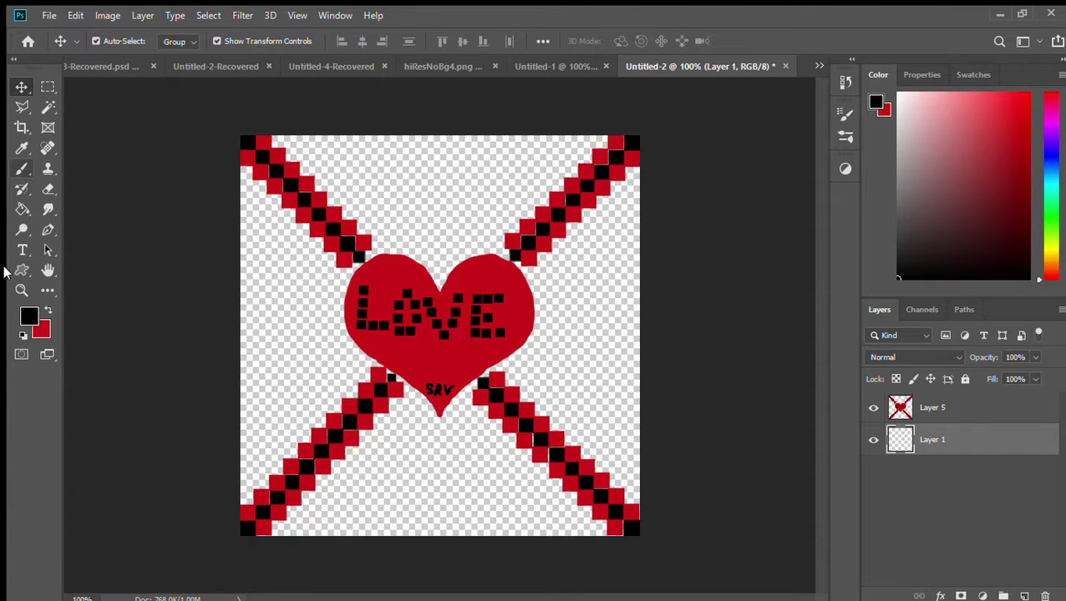
pyautogui.press('i')
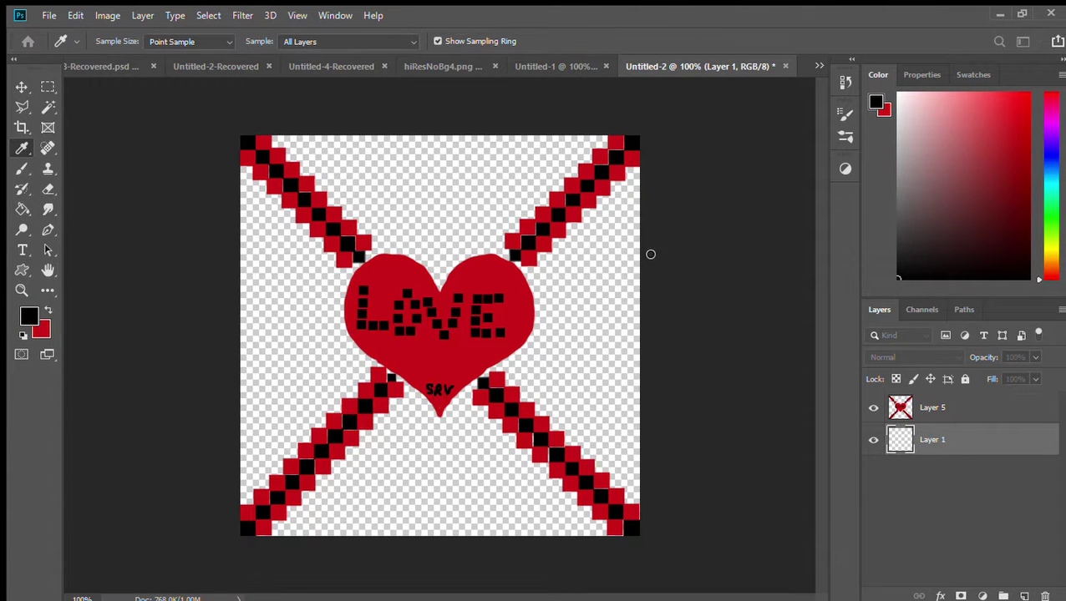
pyautogui.click(1012, 139)
pyautogui.press('v')
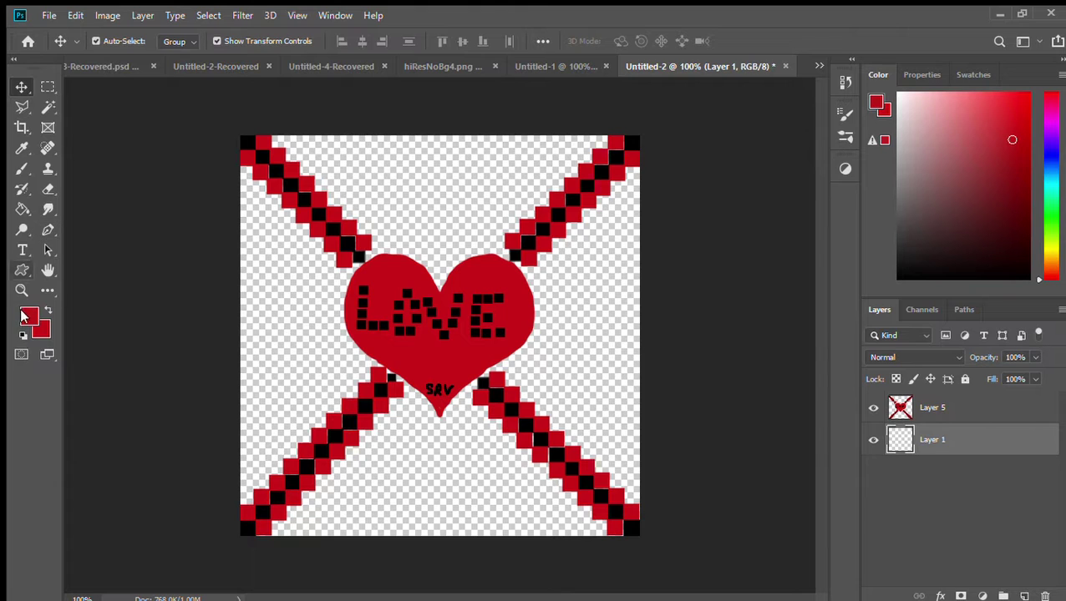
# Choose a dark gray foreground color and fill Layer 1 with it using the Paint Bucket.
pyautogui.click(901, 232)
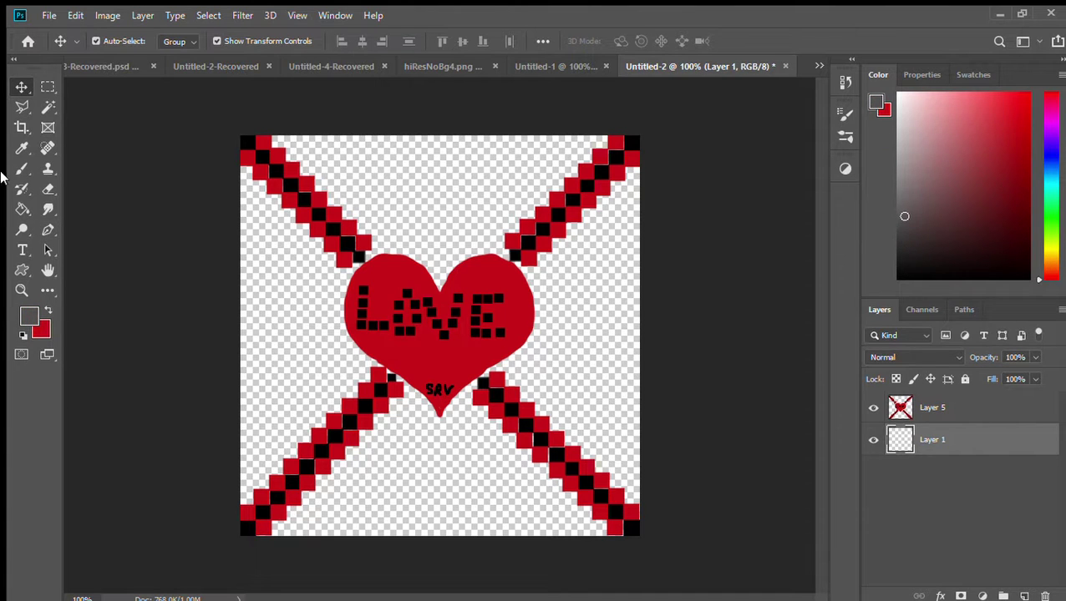
pyautogui.click(22, 209)
pyautogui.click(272, 173)
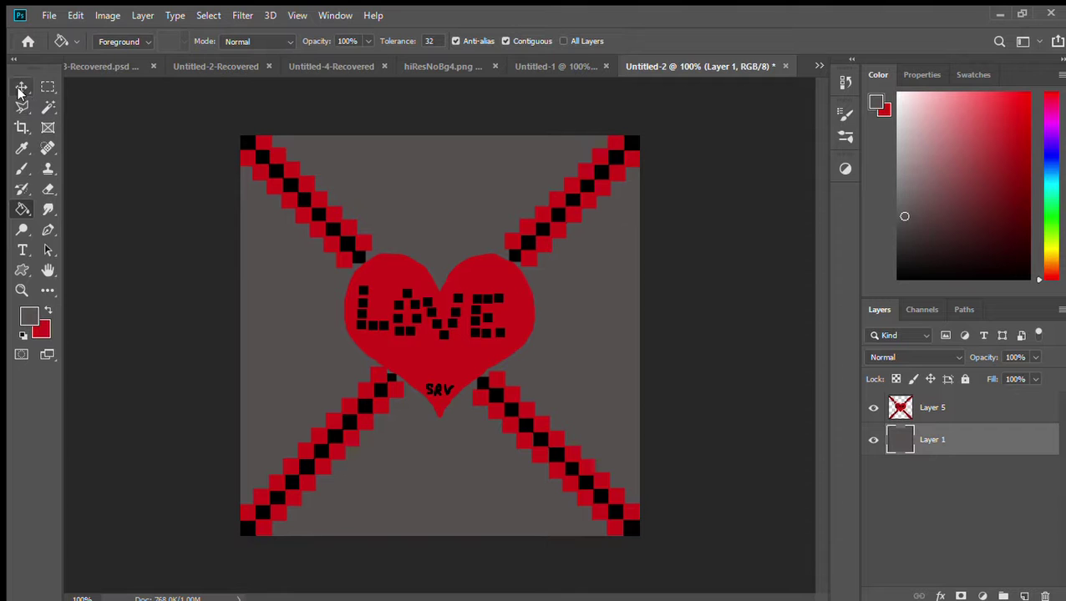
# Pick a darker, near-black gray as foreground color and refill the Layer 1 background with it.
pyautogui.click(20, 88)
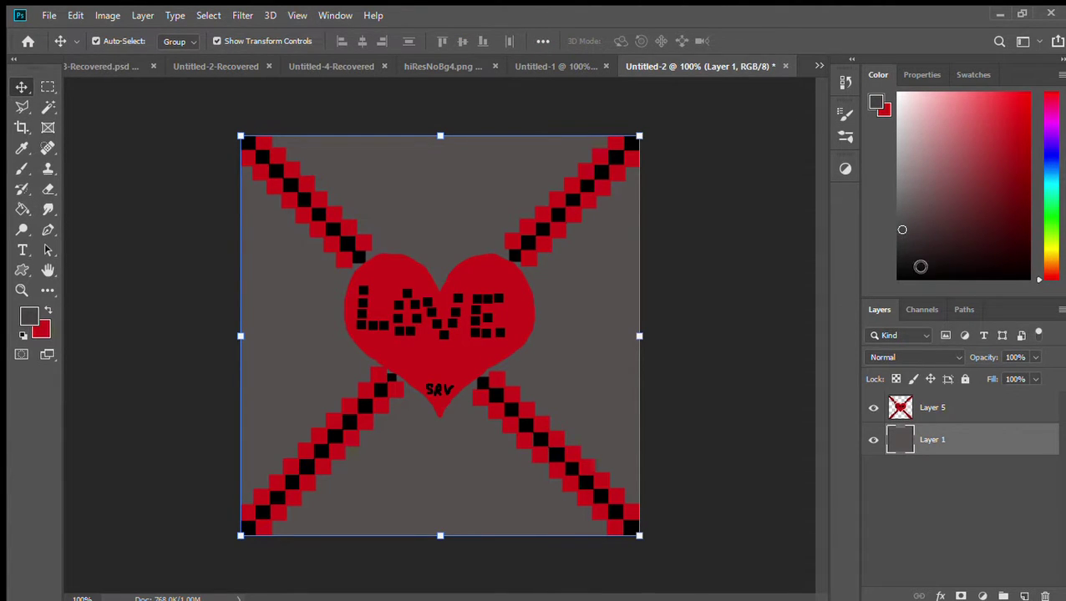
pyautogui.click(905, 241)
pyautogui.click(902, 246)
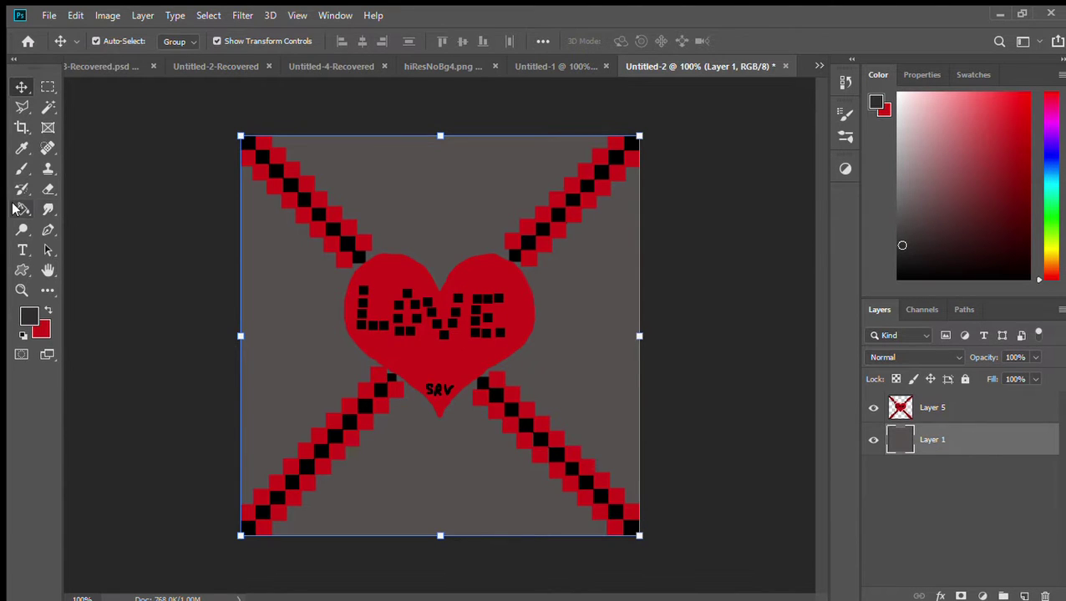
pyautogui.click(22, 208)
pyautogui.hotkey('alt', 'BackSpace')
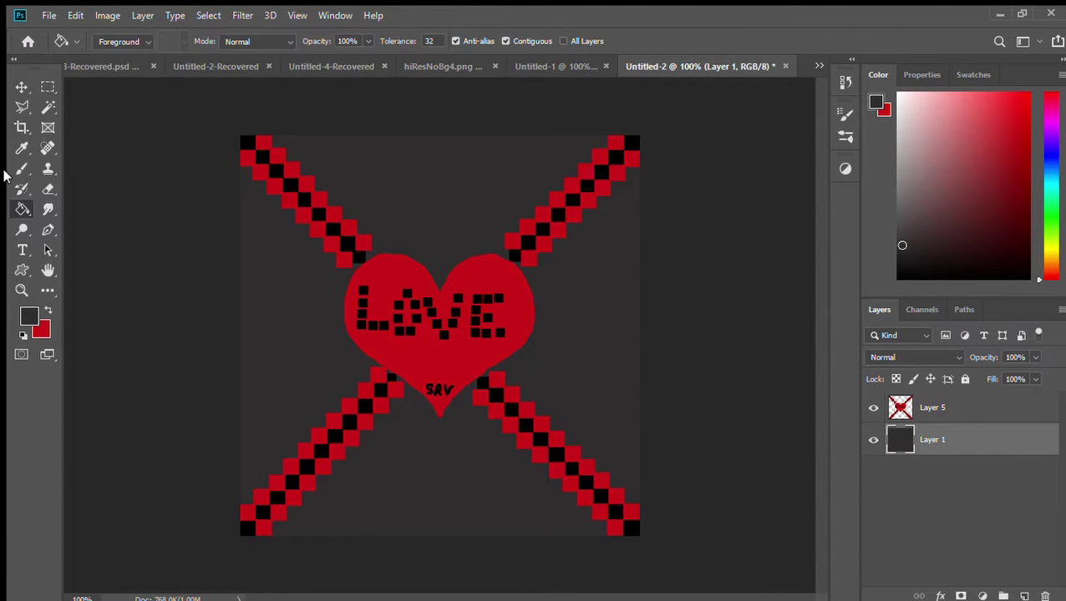
pyautogui.click(20, 90)
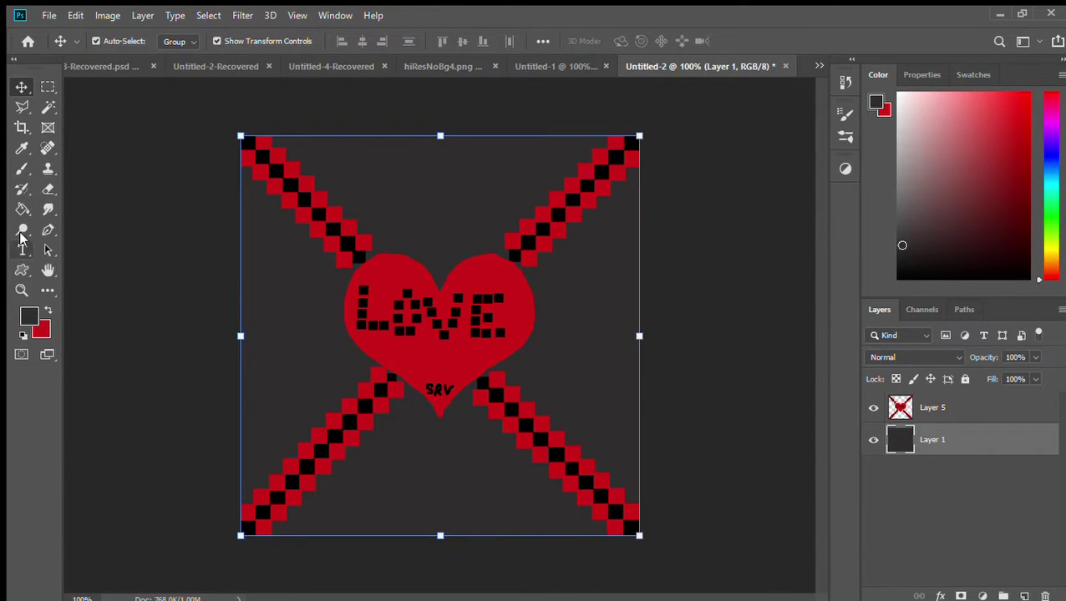
# Reset the colors to default black and white and set up the Brush with a scattered bristle tip at 150 px.
pyautogui.click(47, 310)
pyautogui.click(46, 310)
pyautogui.click(23, 335)
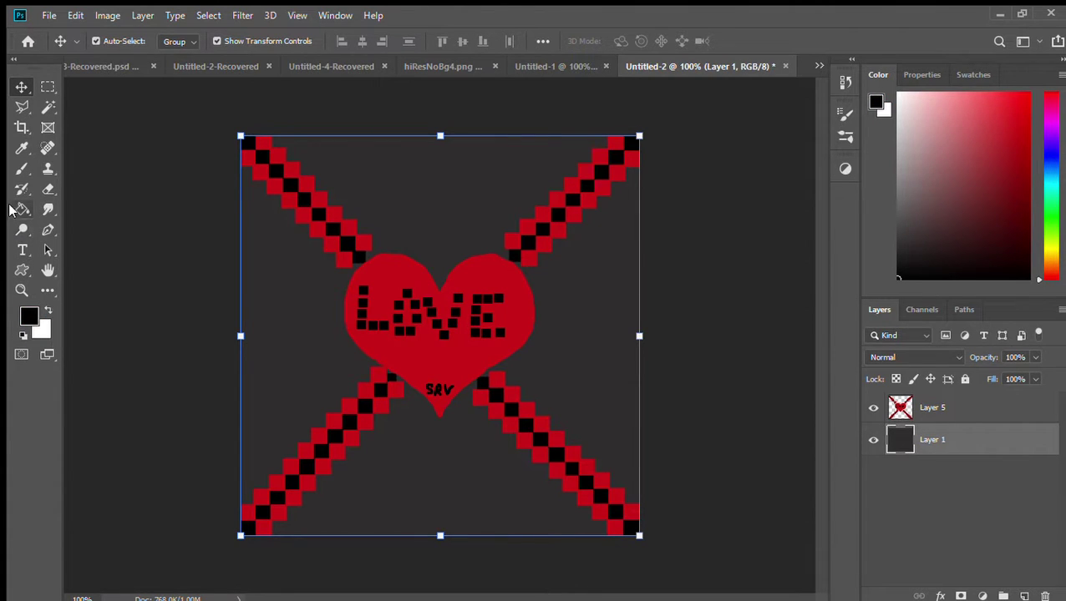
pyautogui.click(22, 168)
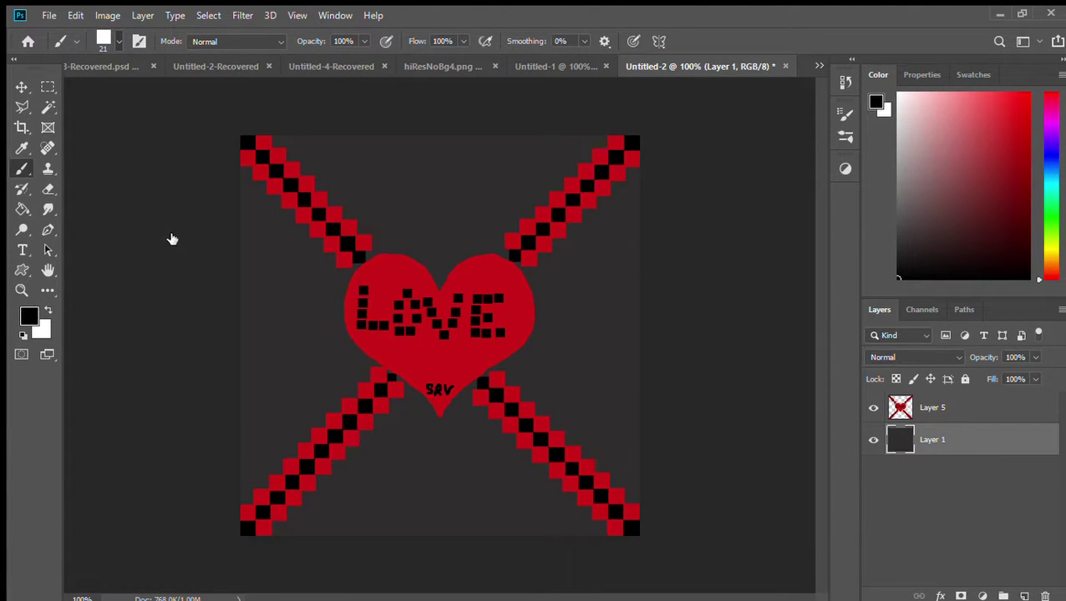
pyautogui.press('.')
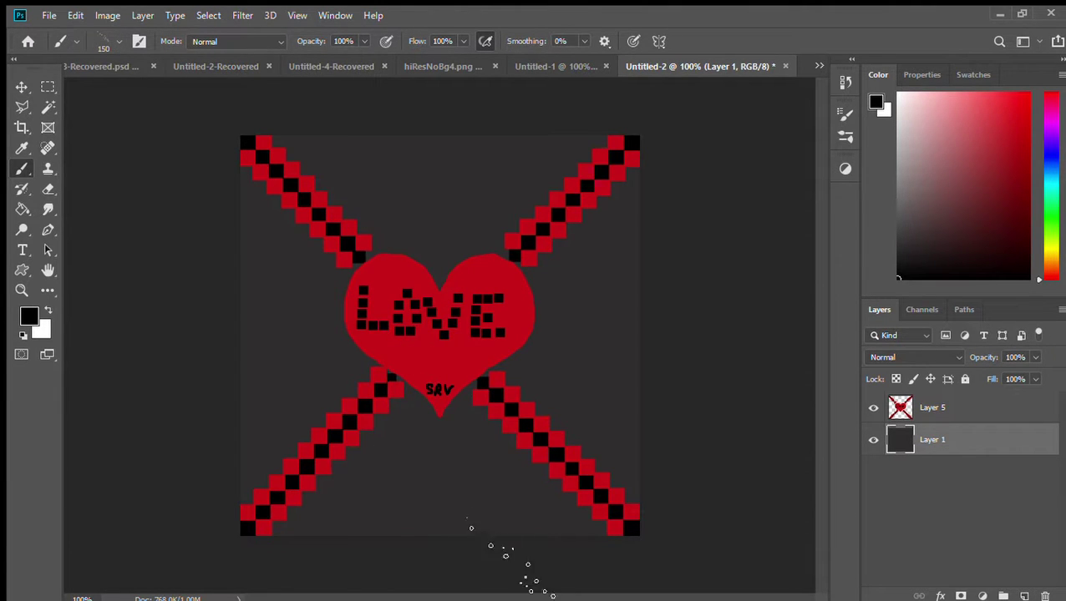
# Add an empty layer between Layer 5 and Layer 1, lock Layer 1, and make the empty layer active.
pyautogui.click(1023, 594)
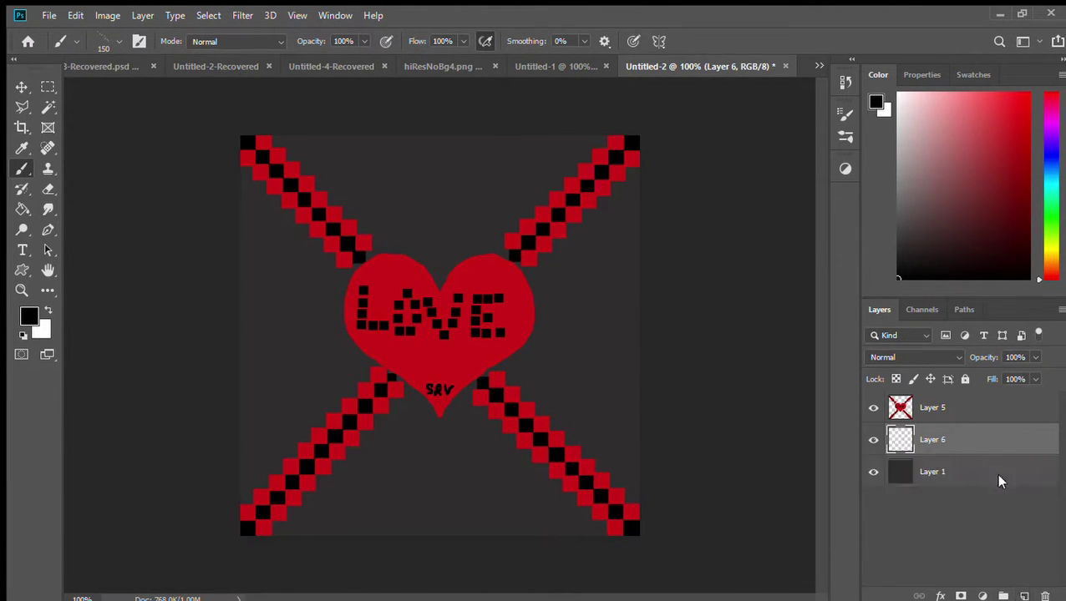
pyautogui.click(980, 486)
pyautogui.click(962, 380)
pyautogui.click(976, 443)
# Try painting sweeping black bristle strokes around the heart on Layer 6, redoing the first stroke.
pyautogui.moveTo(430, 530)
pyautogui.mouseDown()
pyautogui.moveTo(359, 435)
pyautogui.moveTo(380, 321)
pyautogui.moveTo(516, 349)
pyautogui.moveTo(588, 543)
pyautogui.moveTo(630, 309)
pyautogui.moveTo(346, 143)
pyautogui.mouseUp()
pyautogui.hotkey('ctrl', 'z')
pyautogui.moveTo(409, 522)
pyautogui.mouseDown()
pyautogui.moveTo(348, 484)
pyautogui.moveTo(387, 360)
pyautogui.moveTo(444, 271)
pyautogui.moveTo(558, 254)
pyautogui.moveTo(598, 342)
pyautogui.moveTo(594, 422)
pyautogui.moveTo(500, 527)
pyautogui.moveTo(415, 525)
pyautogui.moveTo(194, 558)
pyautogui.mouseUp()
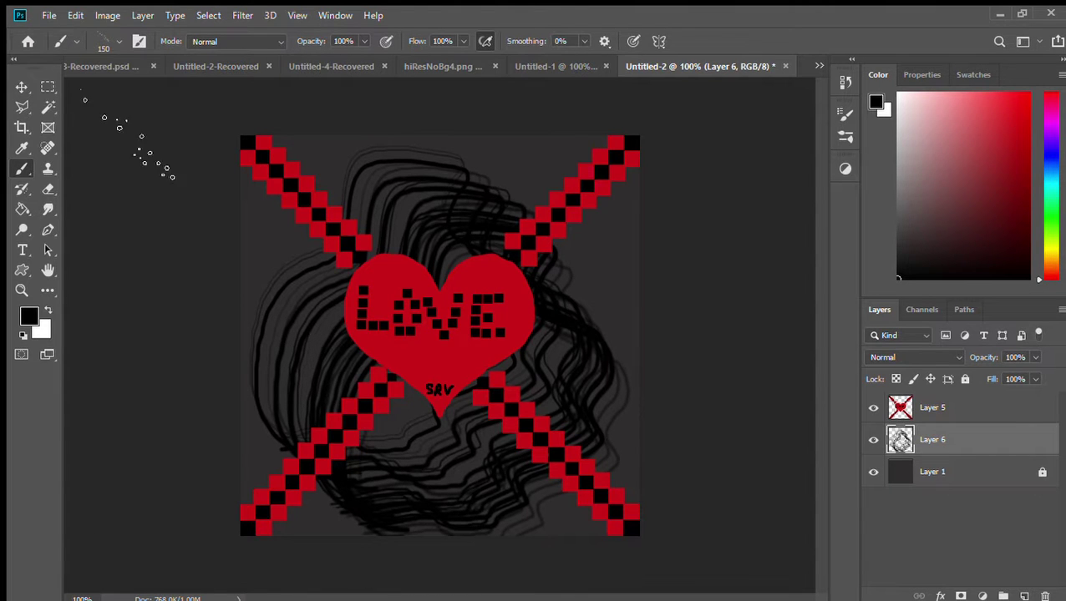
# Try blurring the black strokes on Layer 6, undo the second blur, and delete the layer.
pyautogui.click(15, 88)
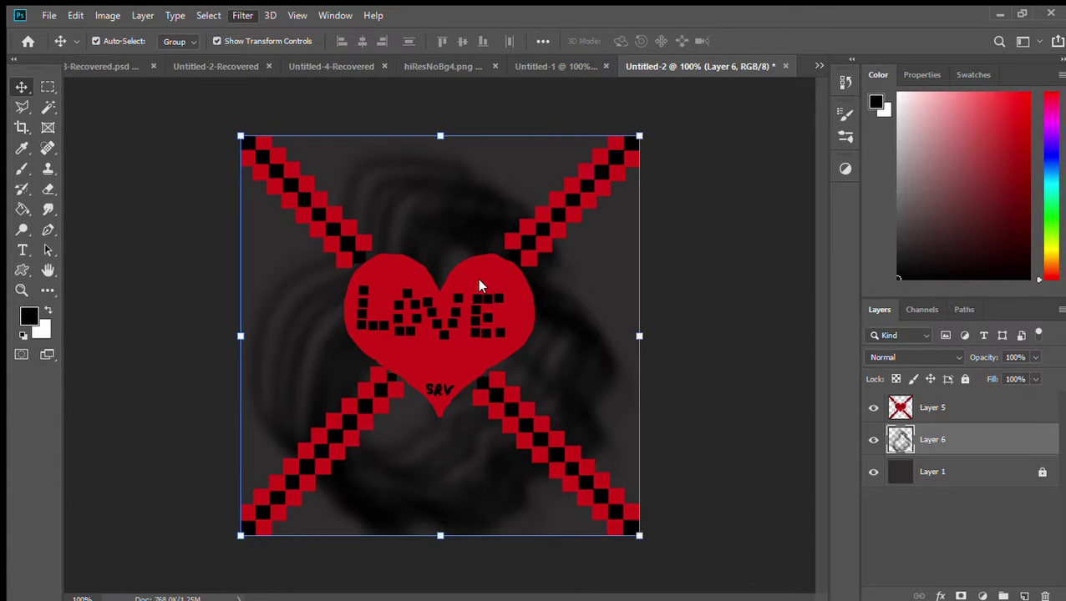
pyautogui.hotkey('ctrl', 'alt', 'f')
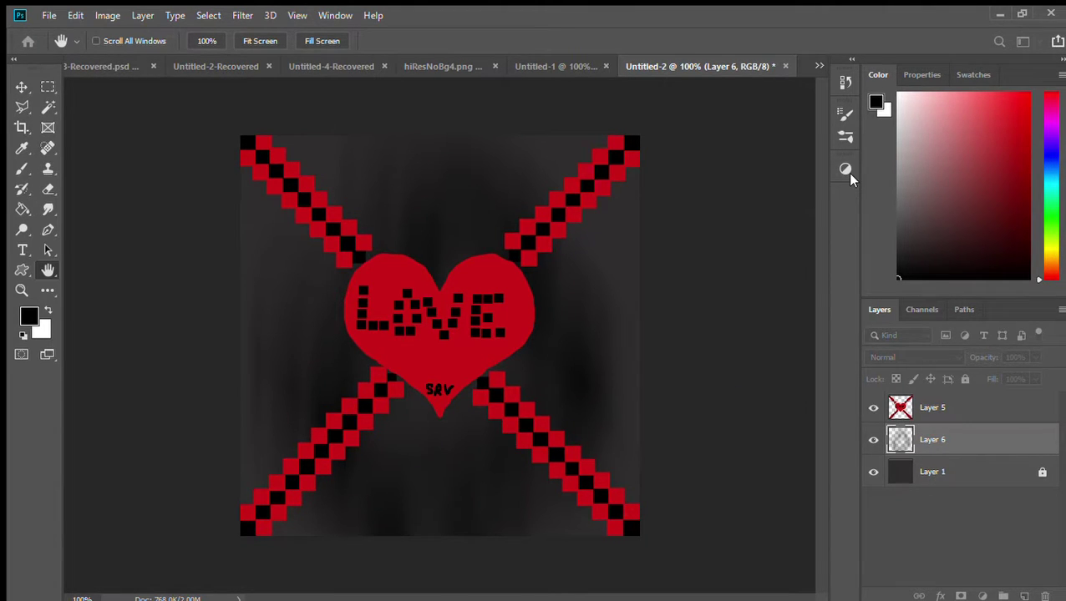
pyautogui.press('v')
pyautogui.hotkey('ctrl', 'z')
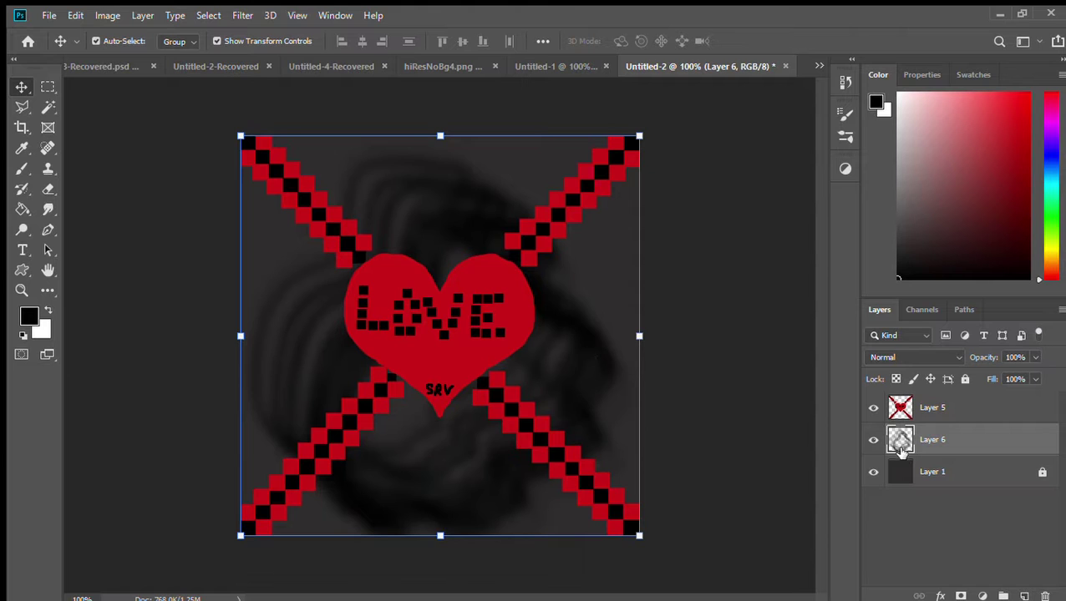
pyautogui.press('Delete')
# Add a new layer above Layer 1 and paint black bristle strokes at 75 px along the canvas's upper, left and right areas.
pyautogui.click(1024, 596)
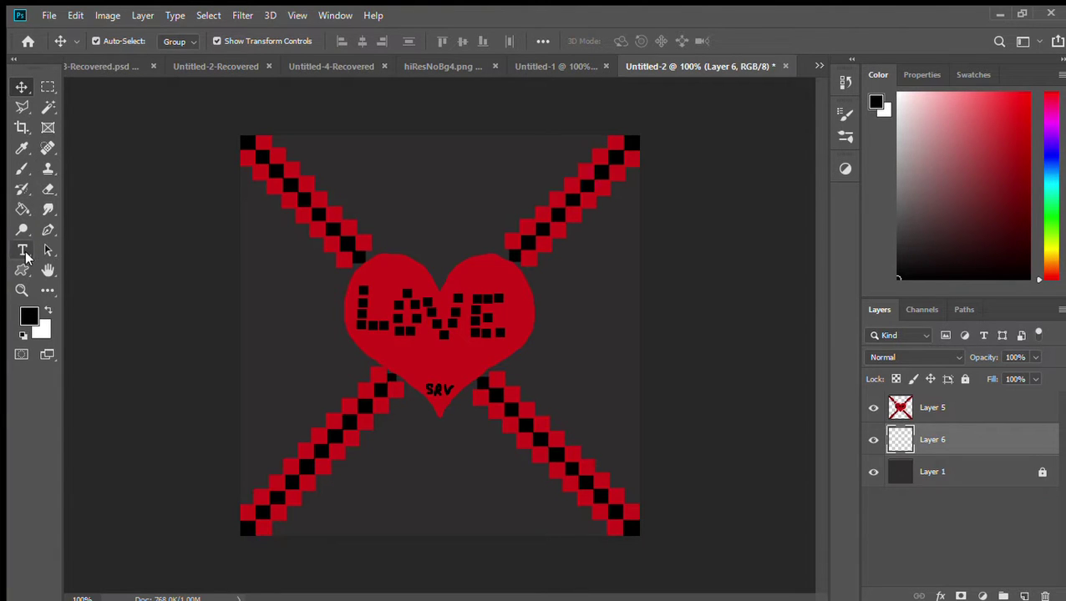
pyautogui.click(22, 168)
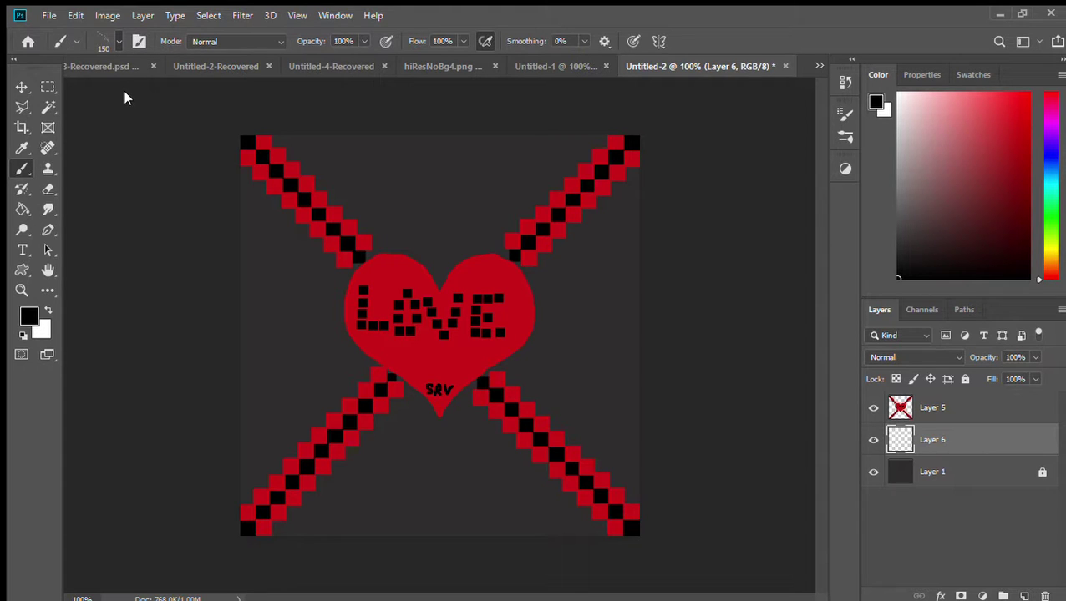
pyautogui.moveTo(368, 495)
pyautogui.mouseDown()
pyautogui.moveTo(300, 258)
pyautogui.moveTo(355, 219)
pyautogui.moveTo(406, 235)
pyautogui.moveTo(413, 213)
pyautogui.moveTo(512, 200)
pyautogui.moveTo(528, 247)
pyautogui.moveTo(597, 198)
pyautogui.moveTo(623, 355)
pyautogui.moveTo(604, 427)
pyautogui.moveTo(545, 471)
pyautogui.moveTo(573, 503)
pyautogui.mouseUp()
pyautogui.moveTo(285, 166)
pyautogui.mouseDown()
pyautogui.moveTo(281, 235)
pyautogui.moveTo(416, 171)
pyautogui.moveTo(556, 194)
pyautogui.moveTo(637, 190)
pyautogui.moveTo(620, 442)
pyautogui.mouseUp()
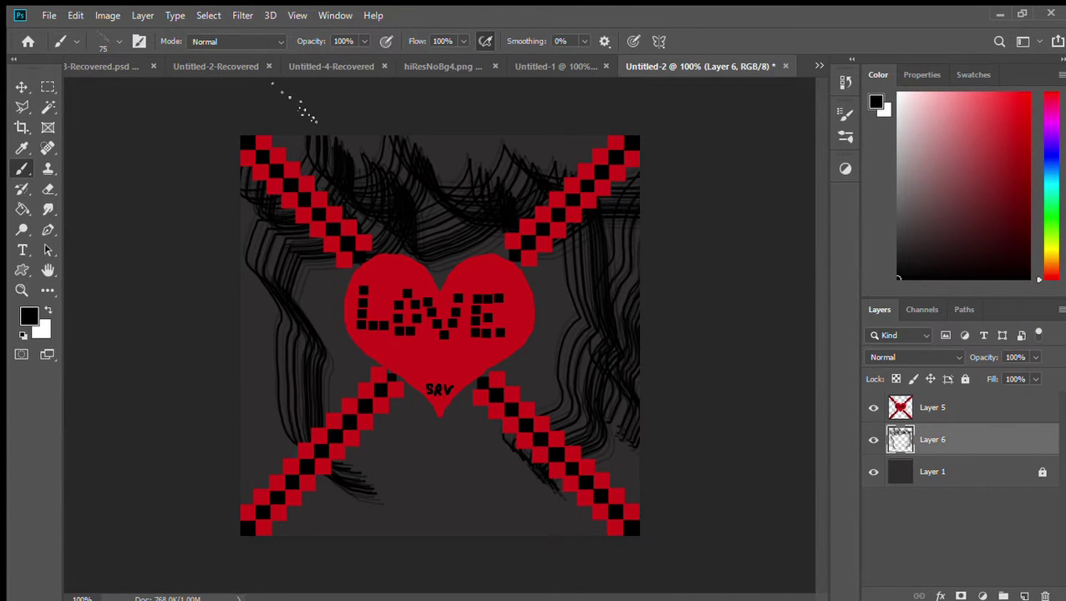
pyautogui.moveTo(265, 191)
pyautogui.mouseDown()
pyautogui.moveTo(269, 256)
pyautogui.moveTo(310, 367)
pyautogui.moveTo(307, 517)
pyautogui.mouseUp()
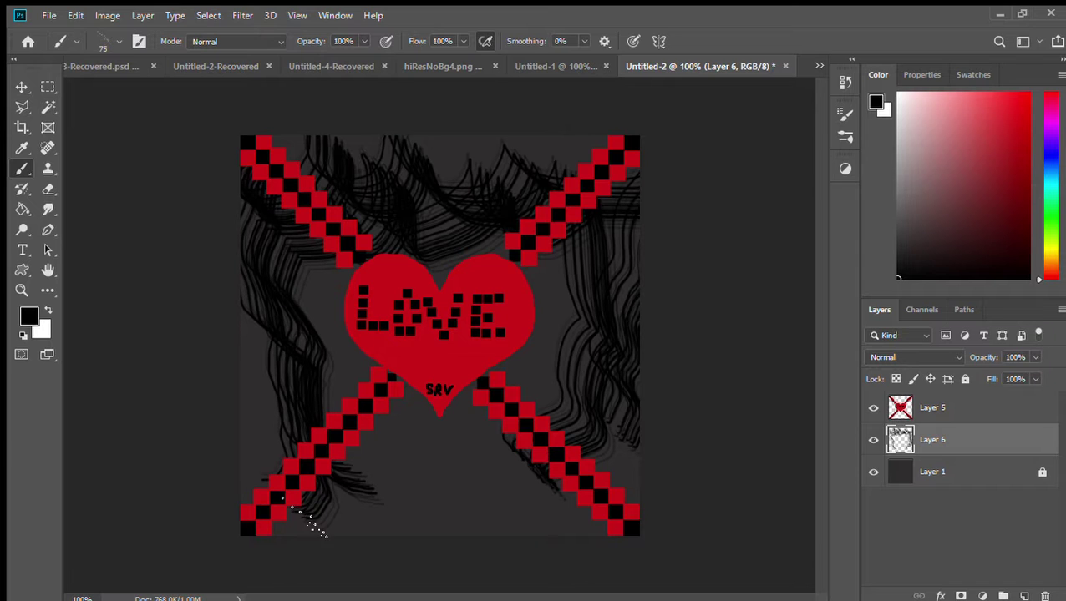
# Blur the black strokes on Layer 6 and smudge them into a furry texture at 64 px and 50% strength.
pyautogui.click(21, 87)
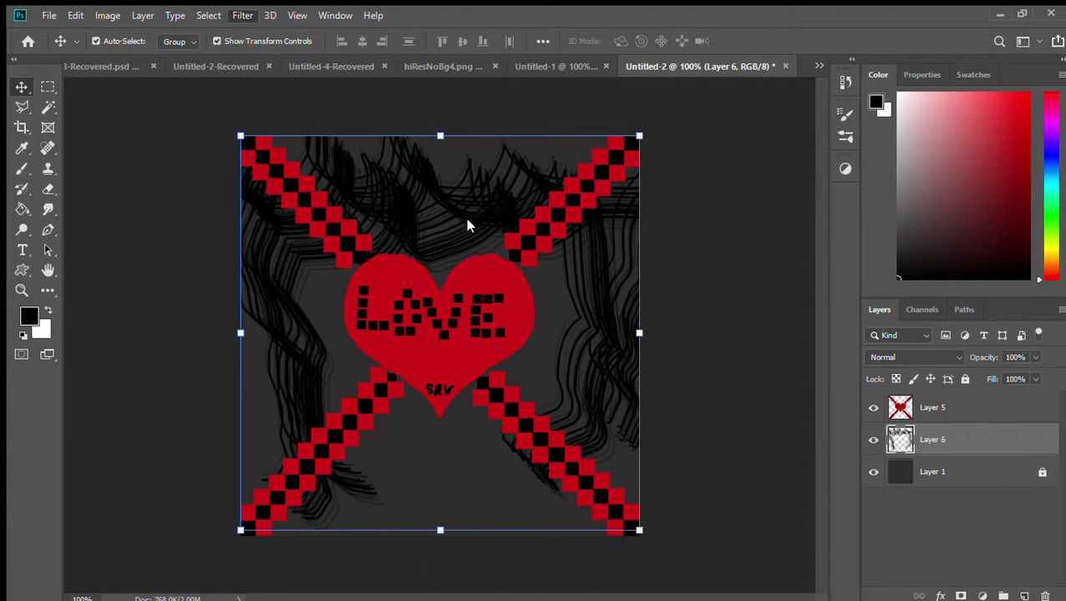
pyautogui.hotkey('ctrl', 'f')
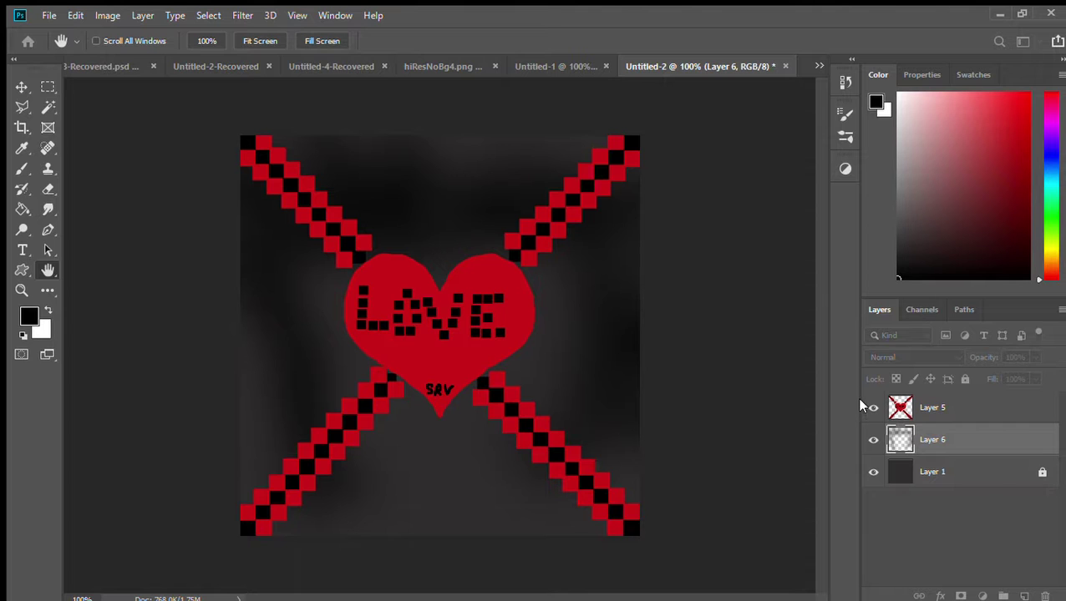
pyautogui.press('i')
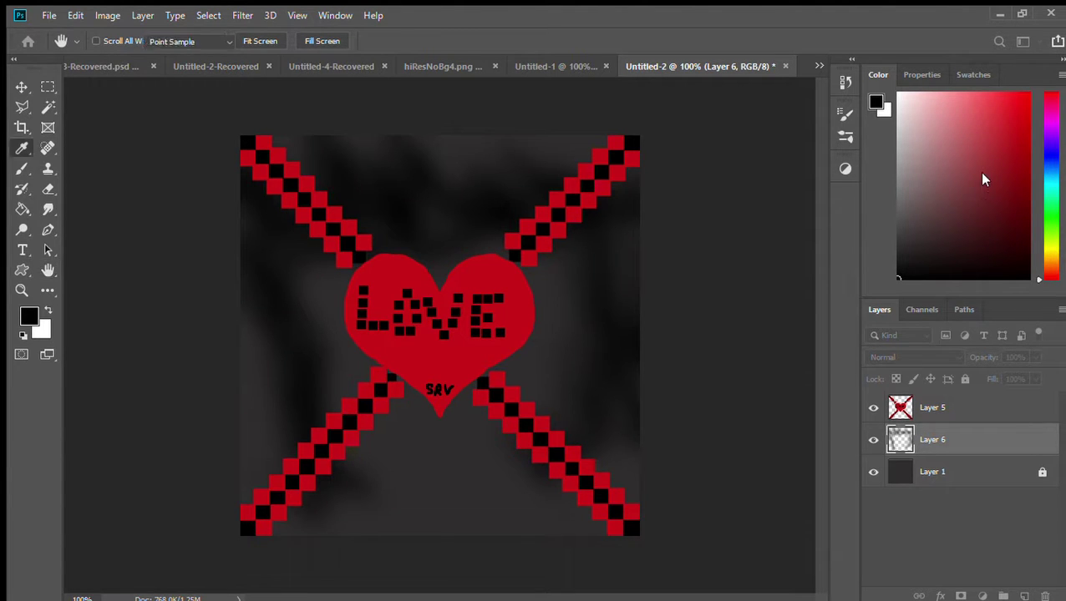
pyautogui.press('v')
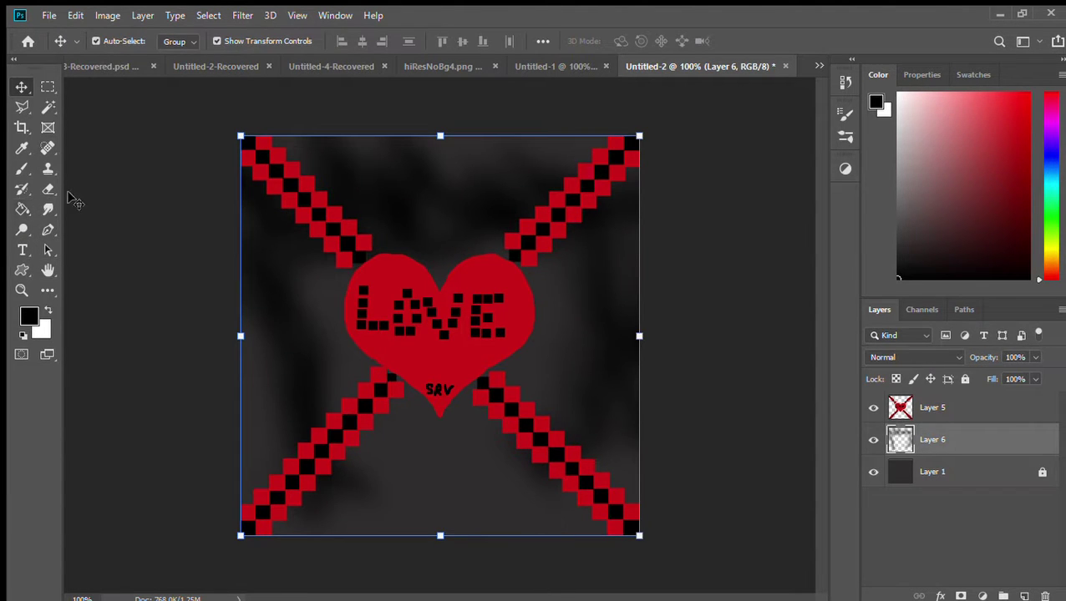
pyautogui.click(47, 209)
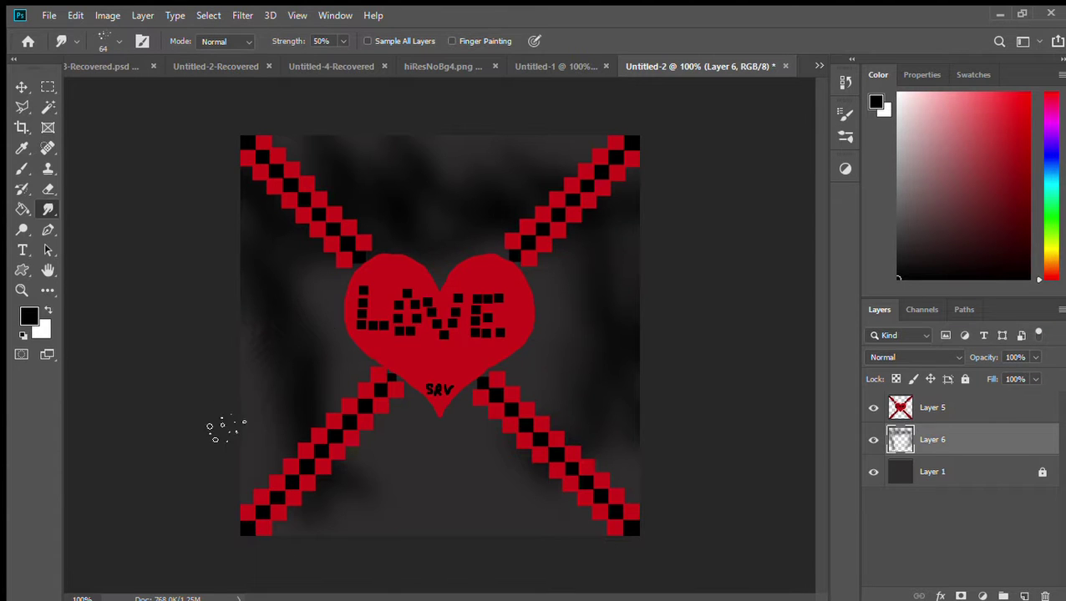
pyautogui.moveTo(275, 321)
pyautogui.mouseDown()
pyautogui.moveTo(297, 335)
pyautogui.moveTo(306, 326)
pyautogui.moveTo(295, 413)
pyautogui.moveTo(310, 399)
pyautogui.moveTo(336, 525)
pyautogui.moveTo(367, 523)
pyautogui.mouseUp()
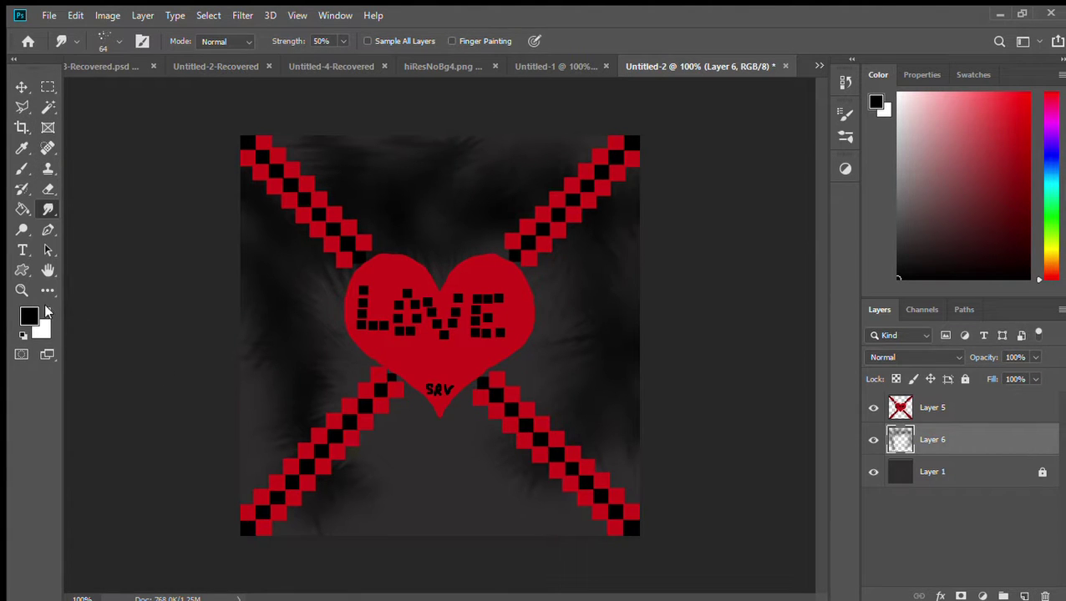
# Lock Layer 6 and paint white bristle strokes at 75 px above and below the heart on a new layer beneath it.
pyautogui.click(47, 311)
pyautogui.click(22, 169)
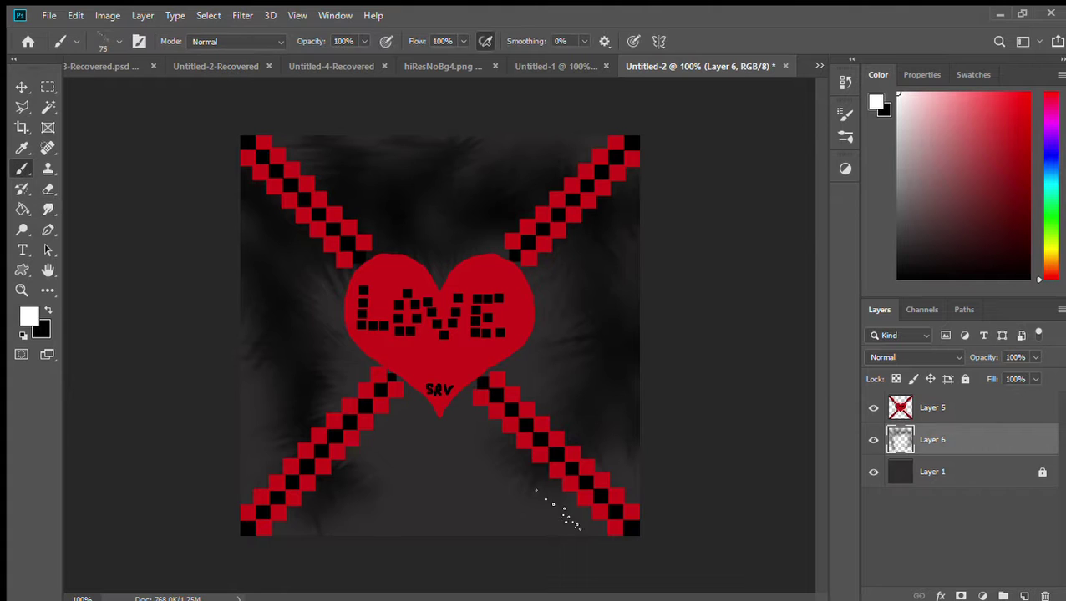
pyautogui.click(965, 378)
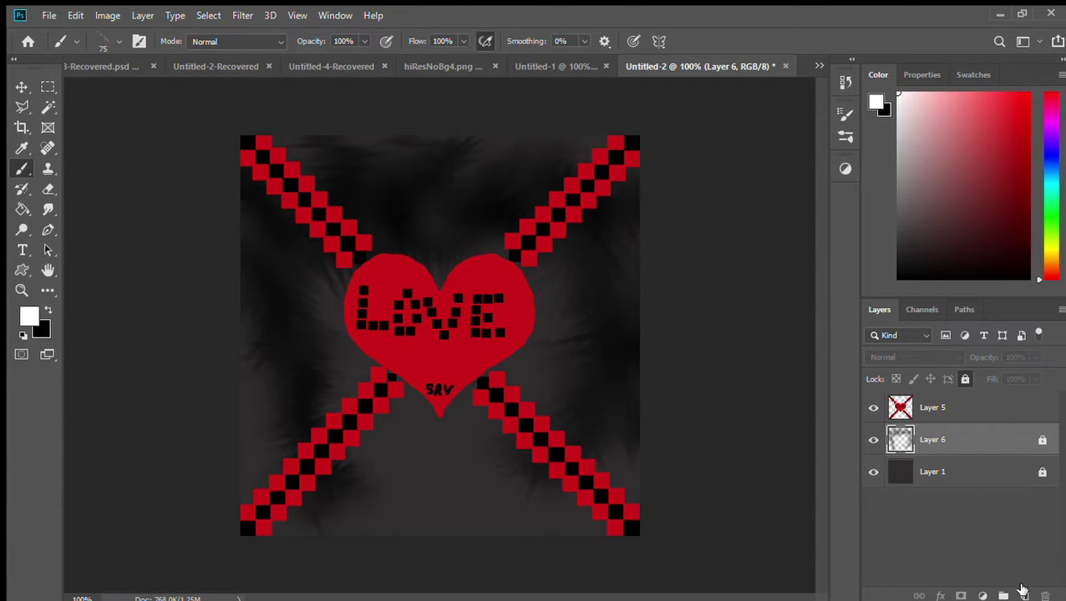
pyautogui.click(1024, 595)
pyautogui.moveTo(1027, 452); pyautogui.dragTo(1002, 464)
pyautogui.moveTo(407, 539)
pyautogui.mouseDown()
pyautogui.moveTo(346, 505)
pyautogui.moveTo(493, 495)
pyautogui.moveTo(405, 437)
pyautogui.moveTo(394, 399)
pyautogui.moveTo(541, 391)
pyautogui.moveTo(466, 347)
pyautogui.moveTo(528, 299)
pyautogui.moveTo(519, 276)
pyautogui.moveTo(349, 272)
pyautogui.moveTo(514, 249)
pyautogui.moveTo(438, 207)
pyautogui.mouseUp()
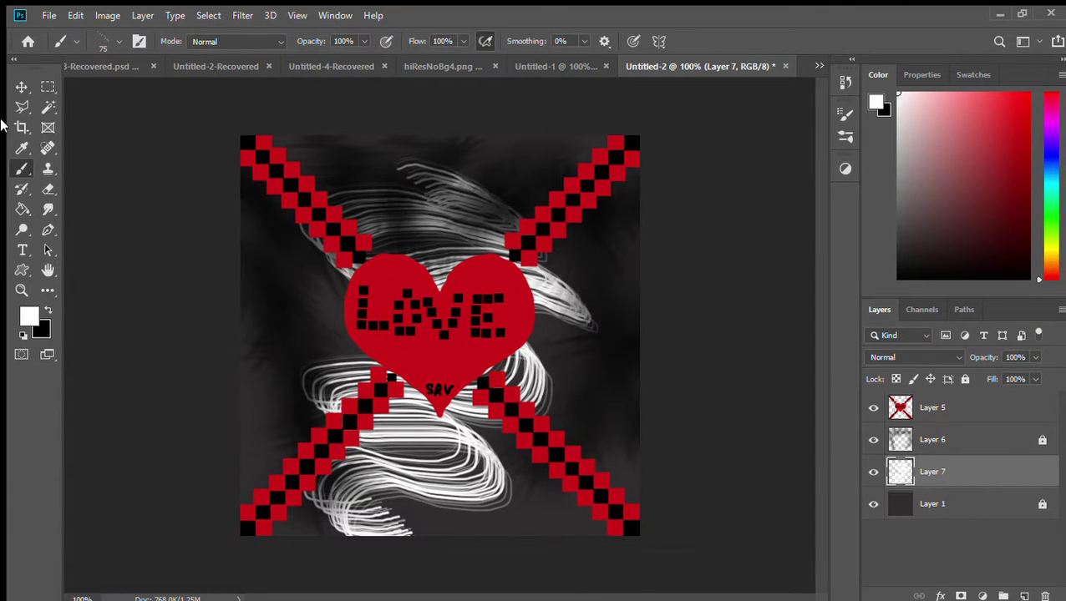
# Blur the white strokes on Layer 7 and smudge their edges into a furry texture at 64 px and 50% strength.
pyautogui.click(22, 86)
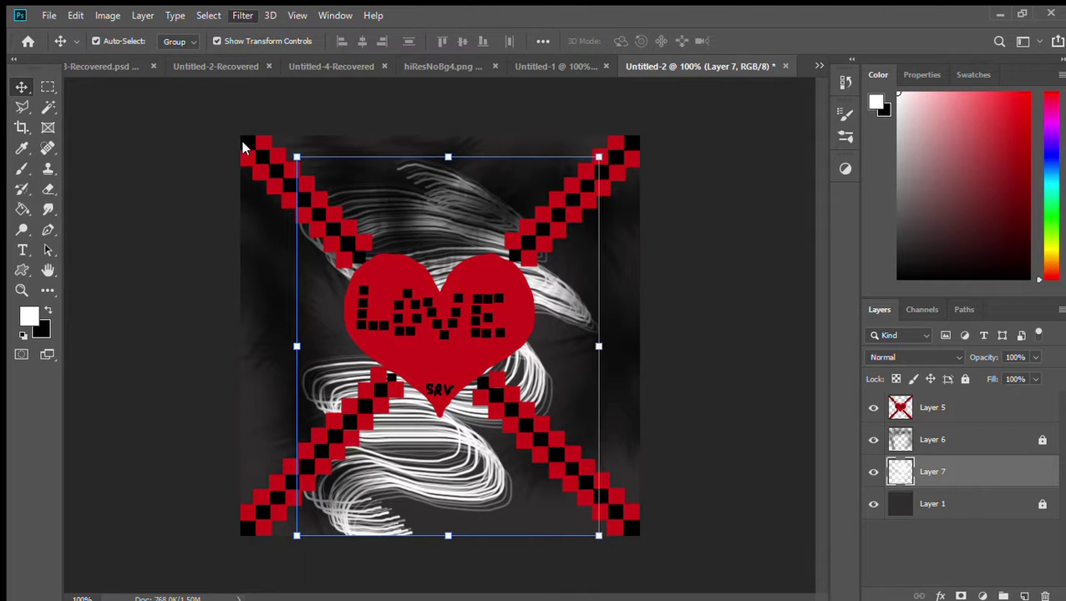
pyautogui.hotkey('ctrl', 'f')
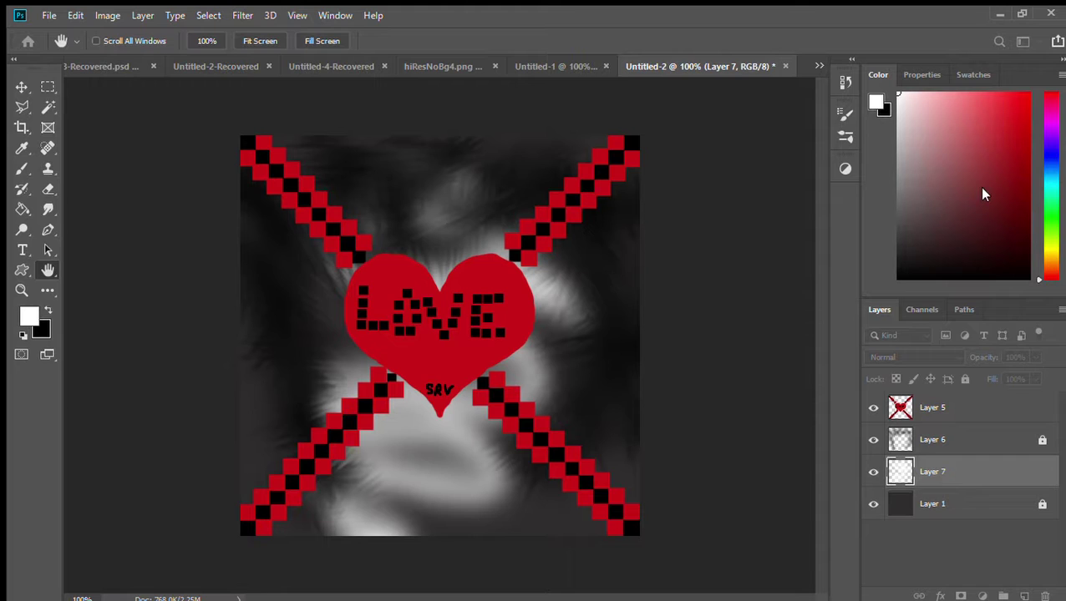
pyautogui.click(48, 209)
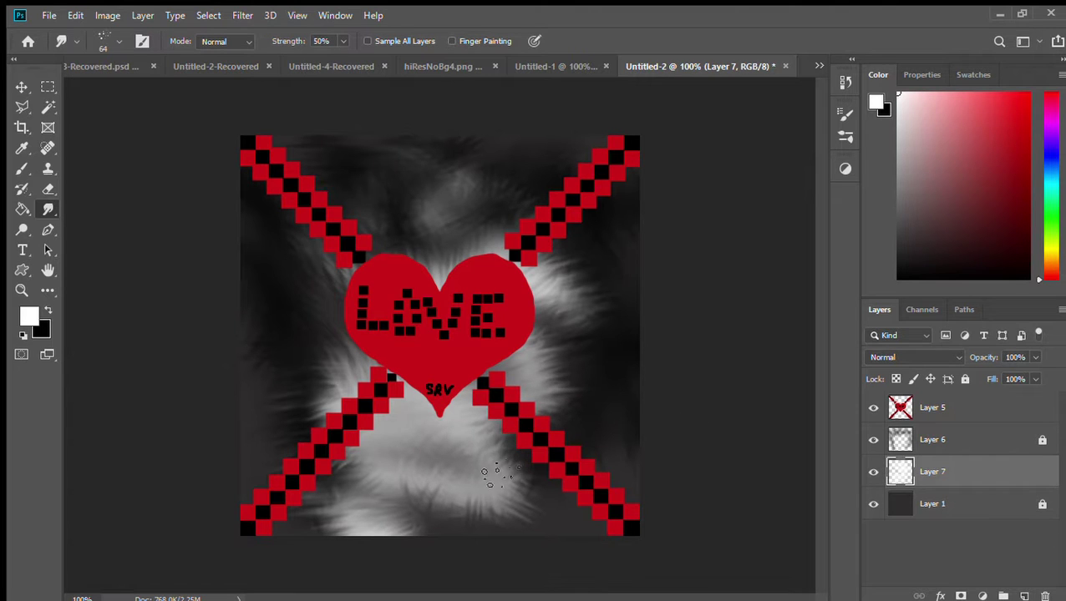
pyautogui.click(18, 88)
pyautogui.click(125, 208)
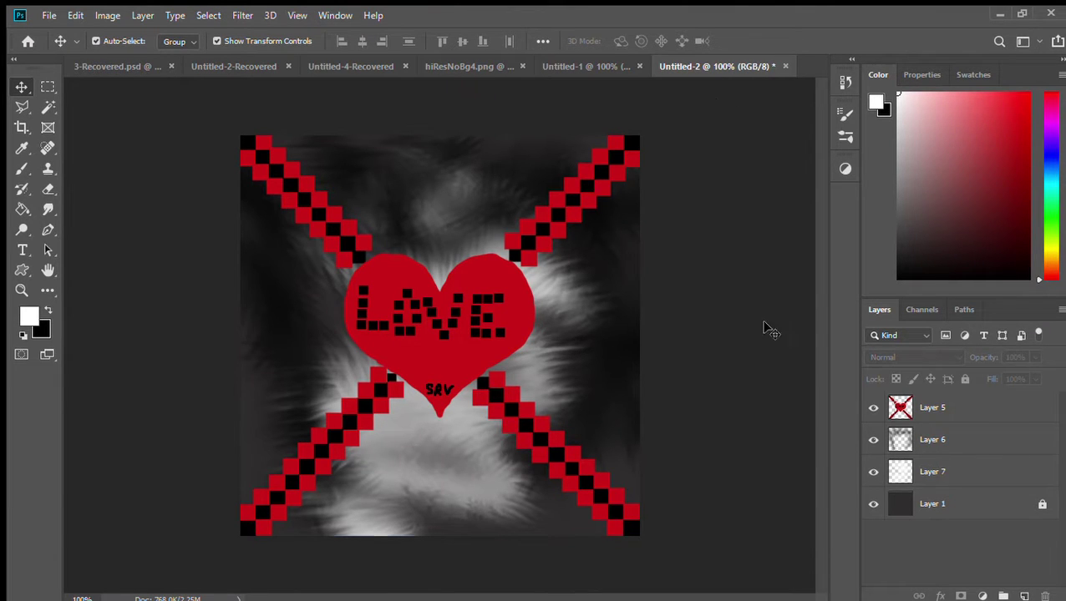
# Unlock Layer 1, merge all the layers into one, and deselect the merged layer.
pyautogui.hotkey('ctrl', 'alt', 'a')
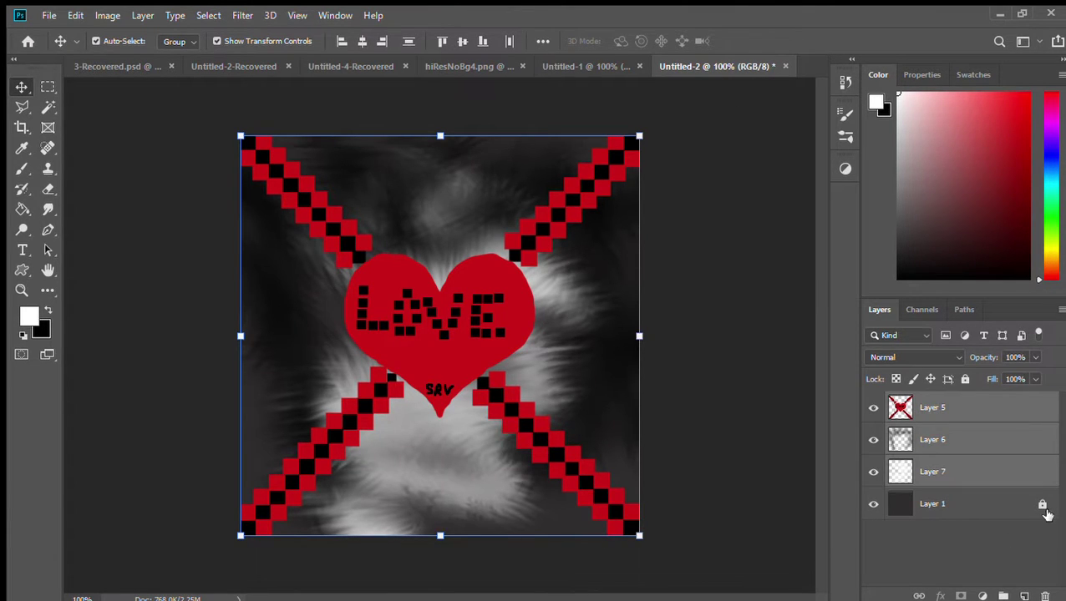
pyautogui.click(714, 312)
pyautogui.hotkey('ctrl', 'alt', 'a')
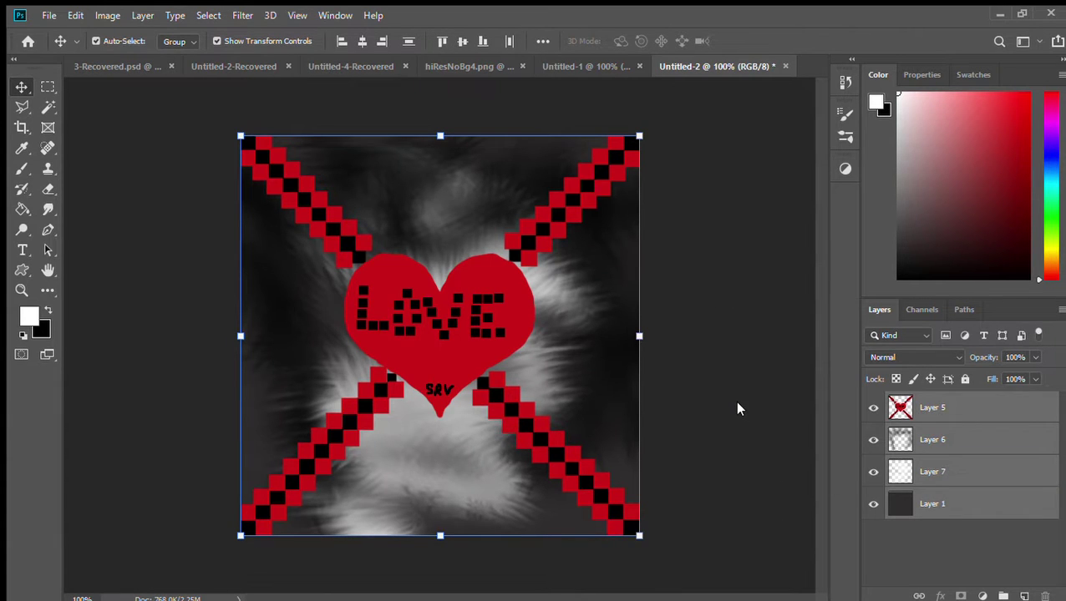
pyautogui.hotkey('ctrl', 'e')
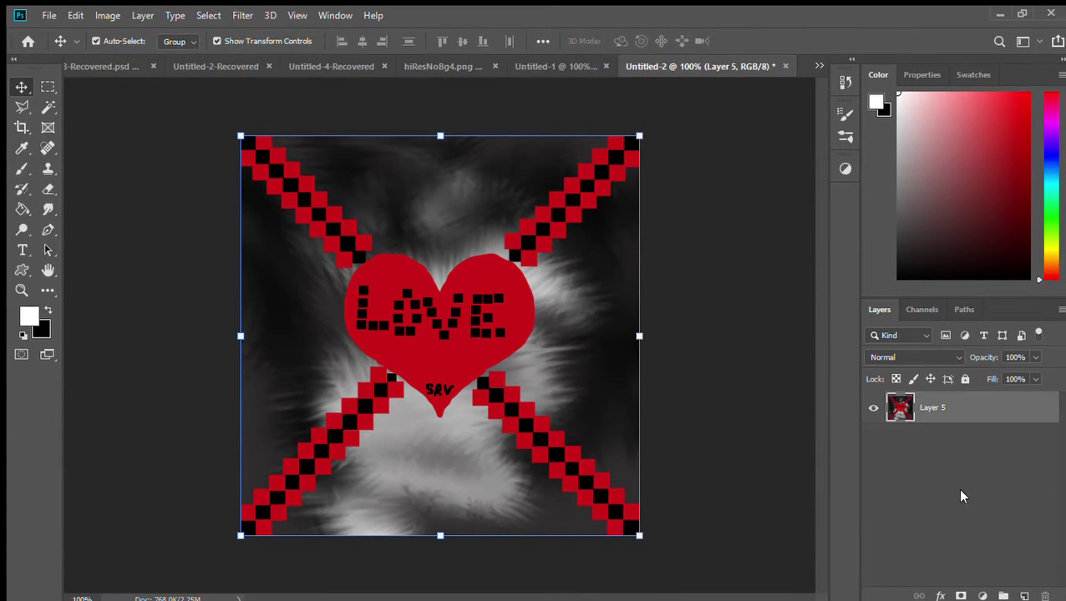
pyautogui.click(733, 360)
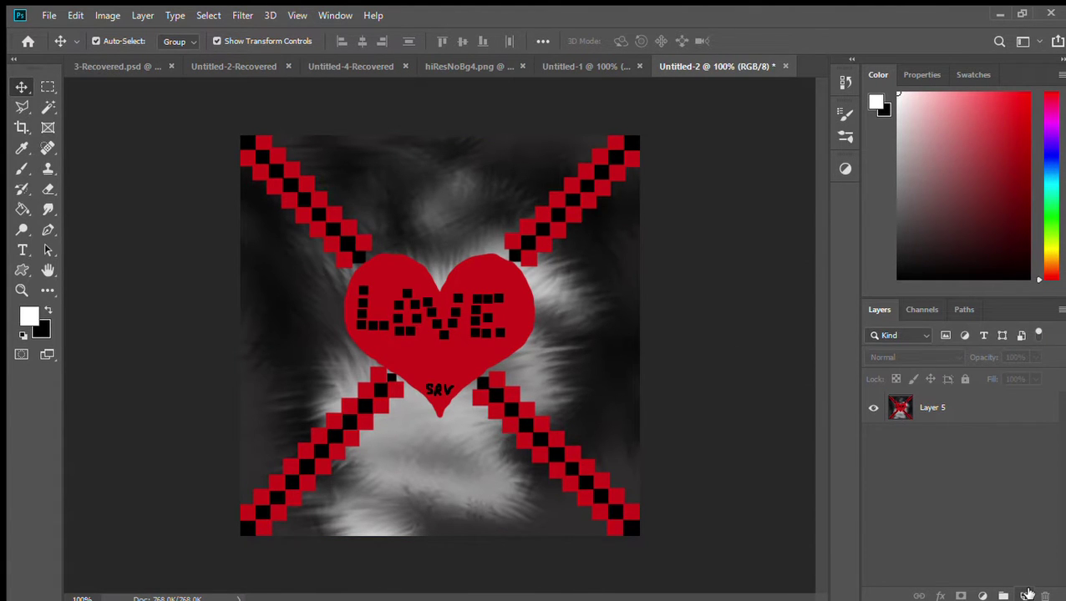
# Paint white highlight strokes at 9 px along the heart's upper-right lobe and lower-left edge on a new layer.
pyautogui.click(1025, 596)
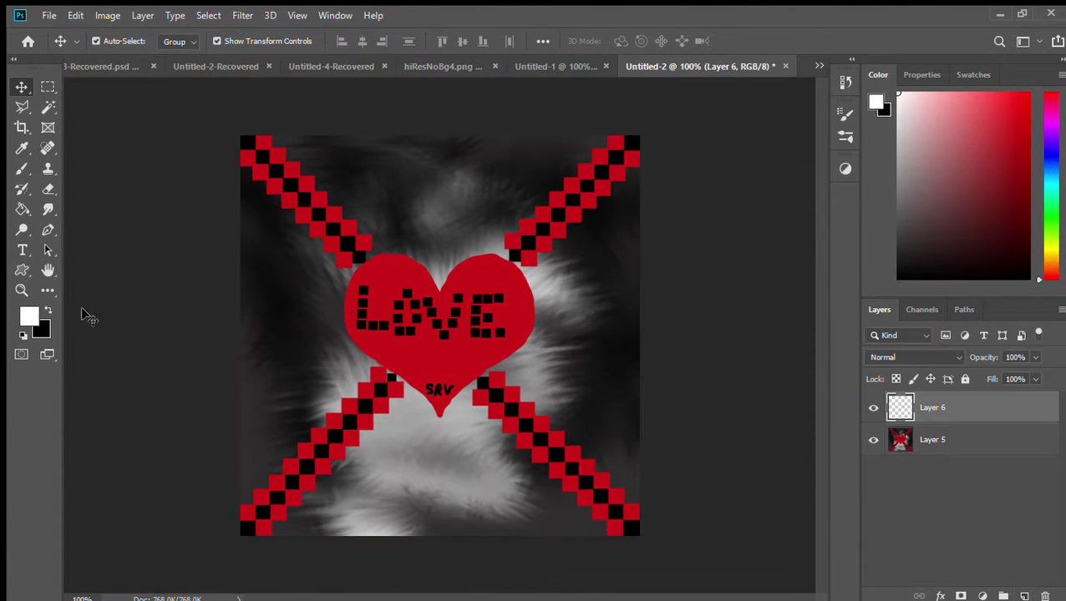
pyautogui.click(46, 312)
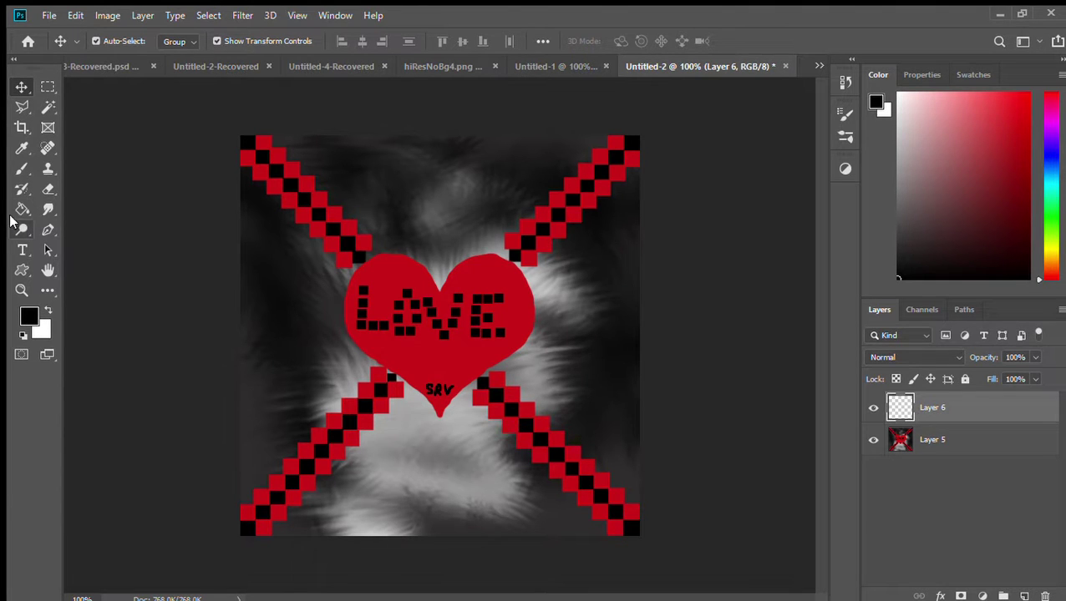
pyautogui.click(21, 167)
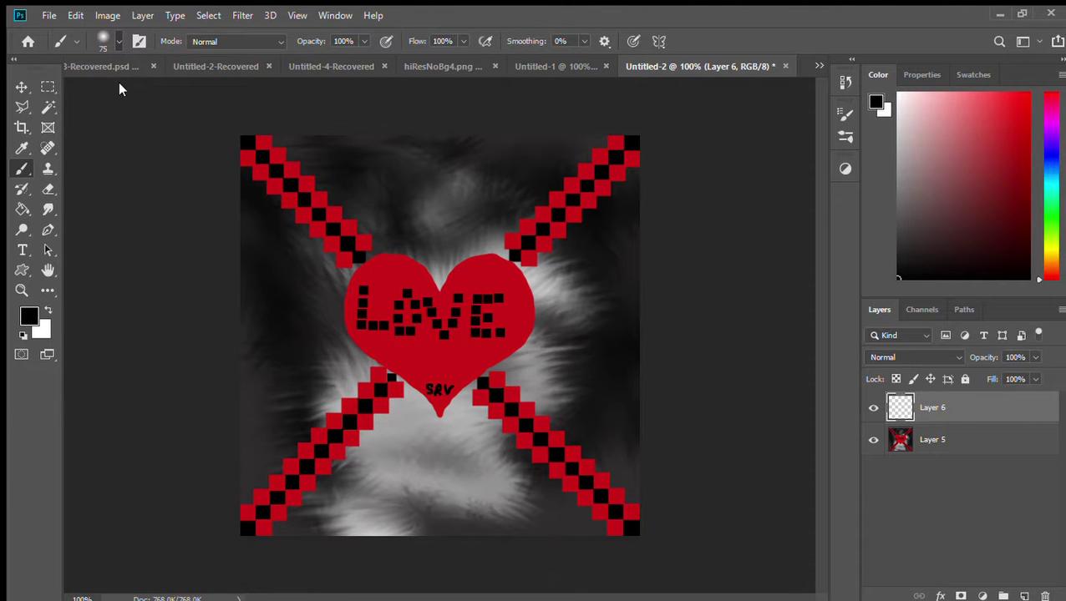
pyautogui.press('[')
pyautogui.press('[')
pyautogui.press('[')
pyautogui.press('[')
pyautogui.press('[')
pyautogui.press('[')
pyautogui.press('[')
pyautogui.press('[')
pyautogui.moveTo(484, 262); pyautogui.dragTo(494, 265)
pyautogui.click(48, 310)
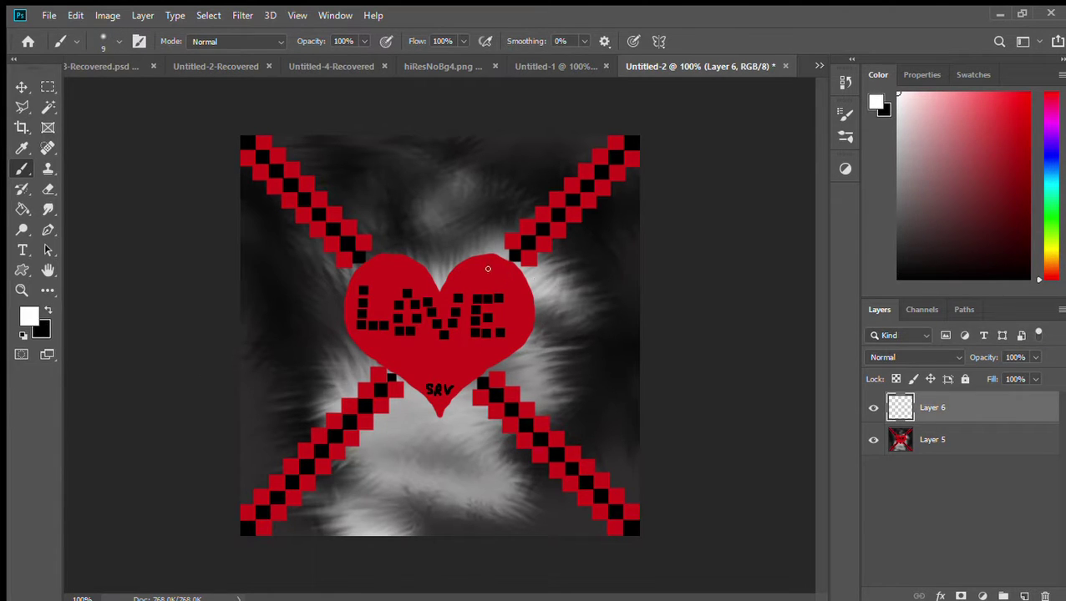
pyautogui.moveTo(492, 267)
pyautogui.mouseDown()
pyautogui.moveTo(515, 292)
pyautogui.moveTo(511, 314)
pyautogui.mouseUp()
pyautogui.moveTo(366, 343); pyautogui.dragTo(397, 361)
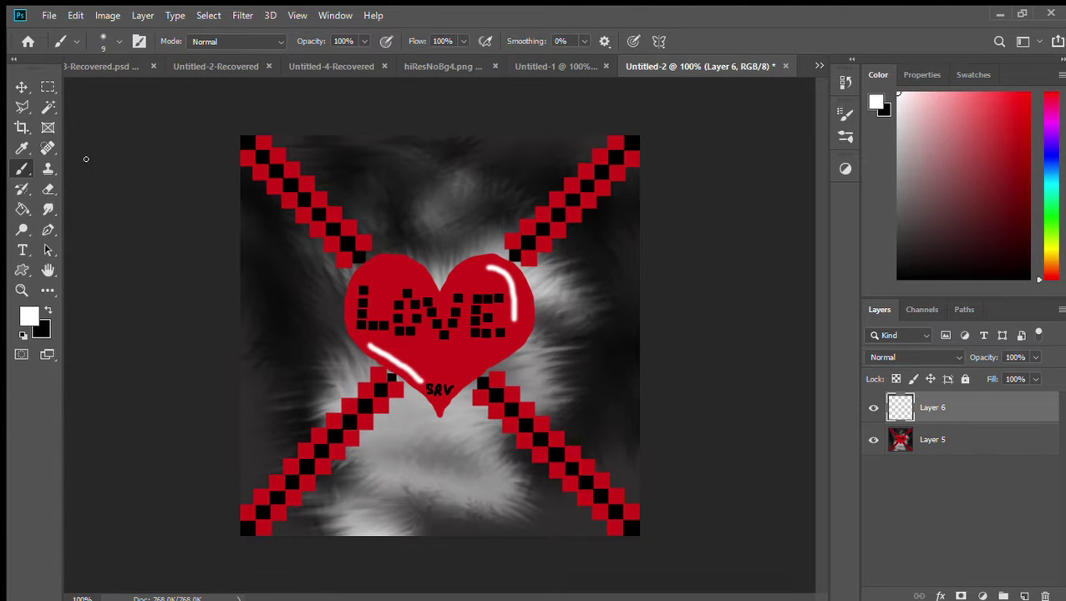
# Blur the white highlight strokes on Layer 6 into a soft sheen on the heart.
pyautogui.click(21, 87)
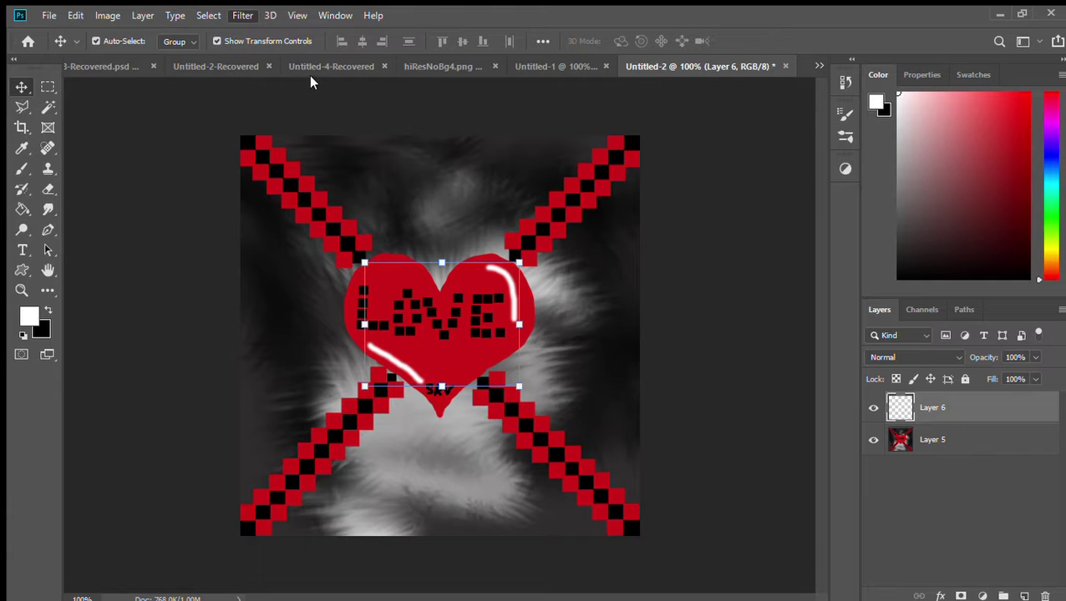
pyautogui.hotkey('ctrl', 'z')
pyautogui.hotkey('ctrl', 'z')
pyautogui.press('h')
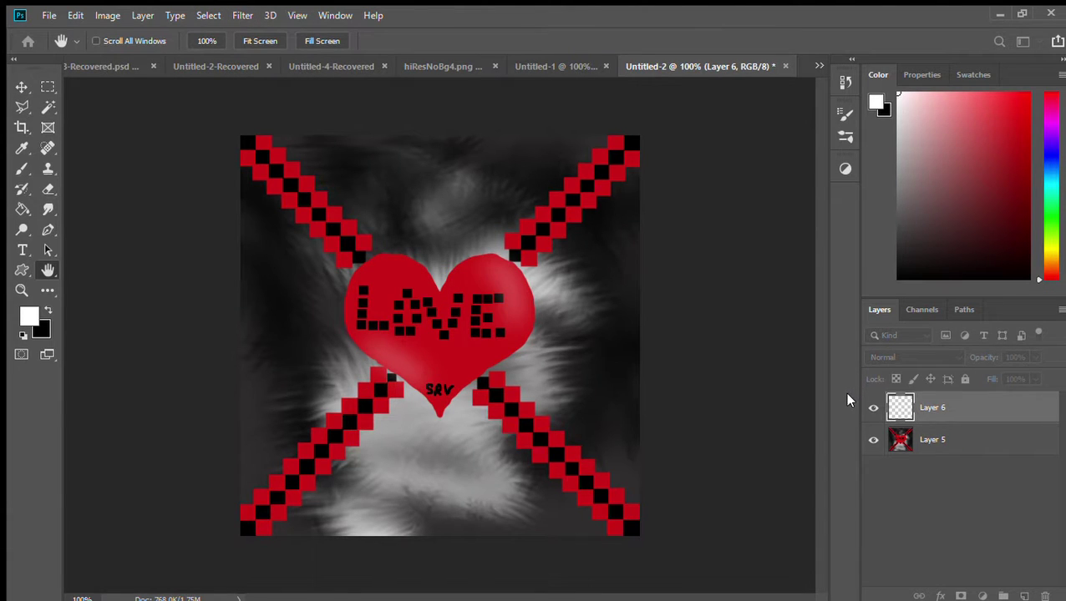
pyautogui.hotkey('ctrl', 'shift', 'z')
pyautogui.hotkey('ctrl', 'shift', 'z')
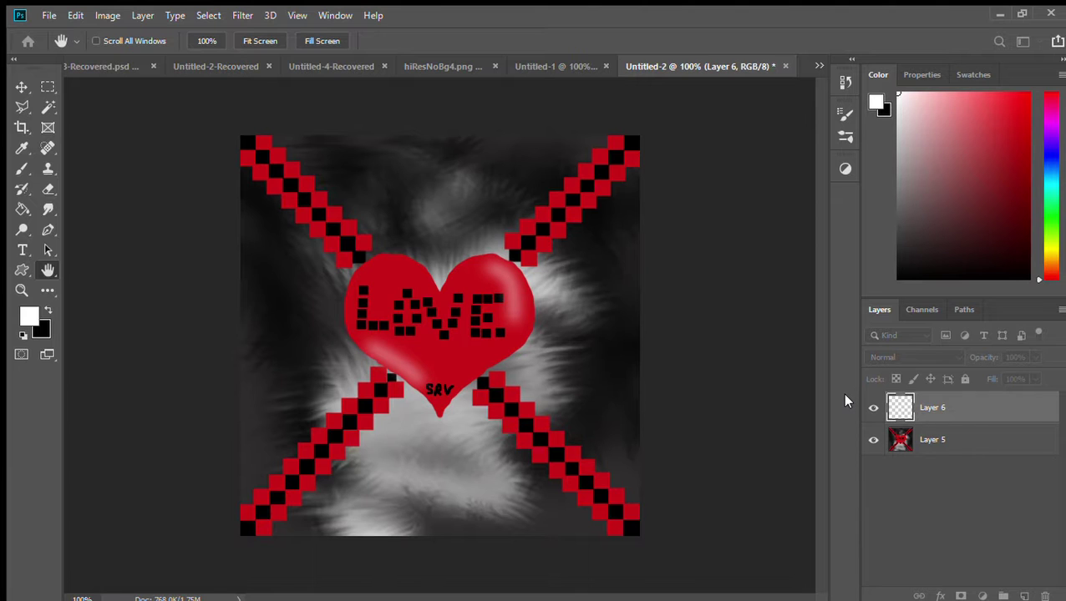
pyautogui.press('v')
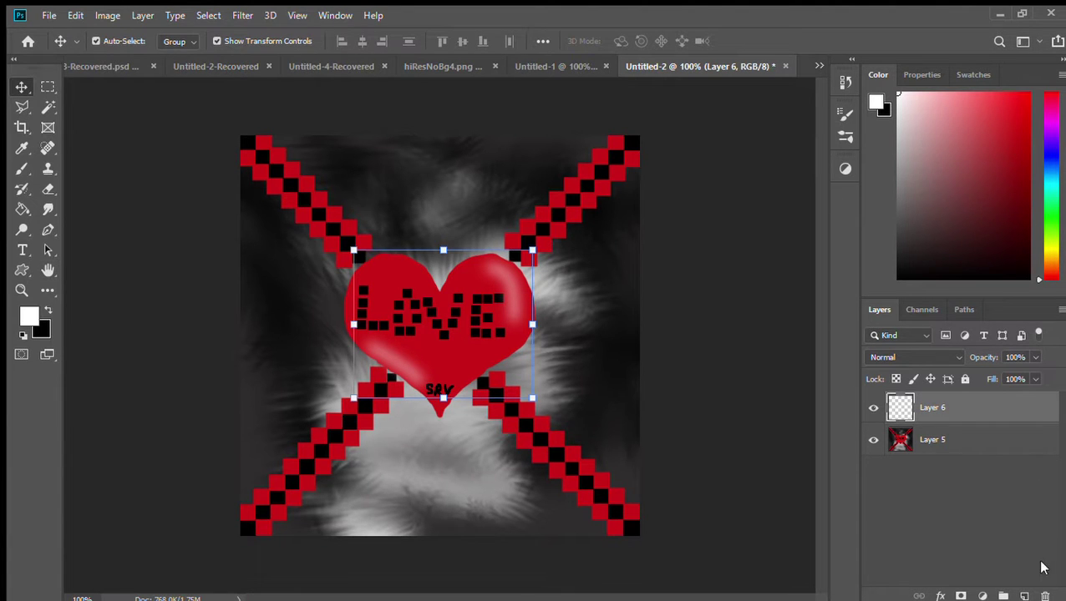
# Paint a second pair of white 9 px strokes over the heart's highlights on another new layer.
pyautogui.click(1024, 596)
pyautogui.click(22, 168)
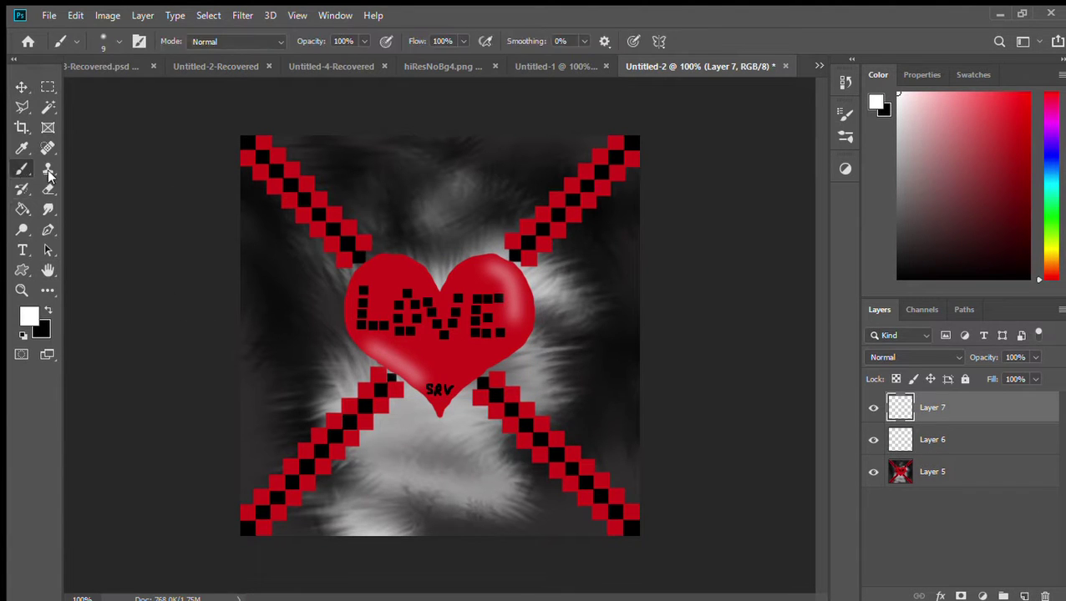
pyautogui.moveTo(490, 267)
pyautogui.mouseDown()
pyautogui.moveTo(504, 286)
pyautogui.moveTo(501, 320)
pyautogui.mouseUp()
pyautogui.moveTo(373, 347); pyautogui.dragTo(389, 357)
# Blur the second pair of highlight strokes on Layer 7 and deselect the layer.
pyautogui.click(22, 87)
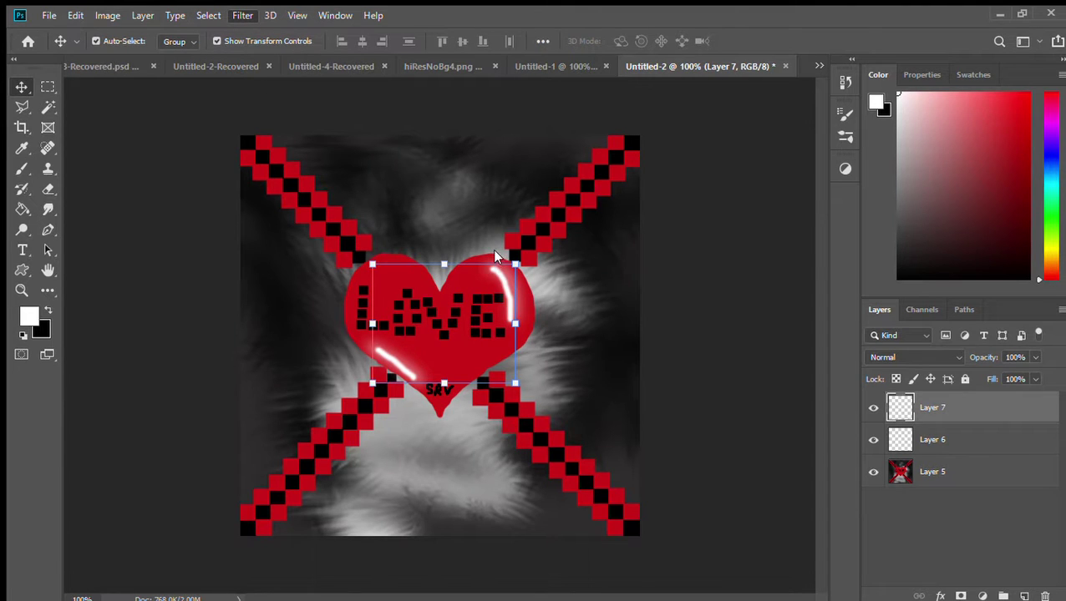
pyautogui.hotkey('ctrl', 'f')
pyautogui.press('h')
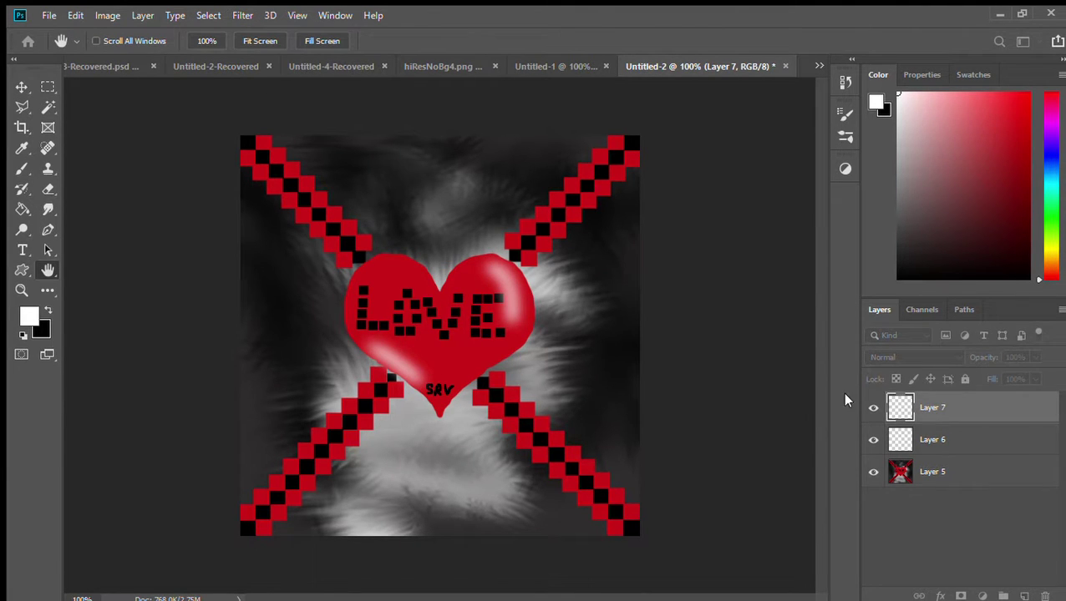
pyautogui.press('v')
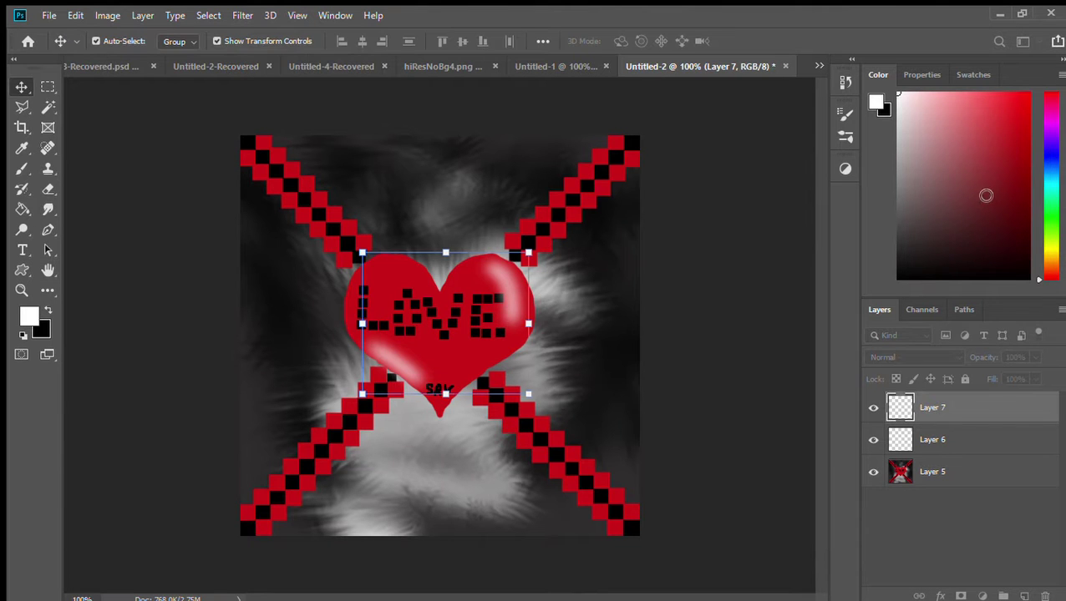
pyautogui.click(792, 186)
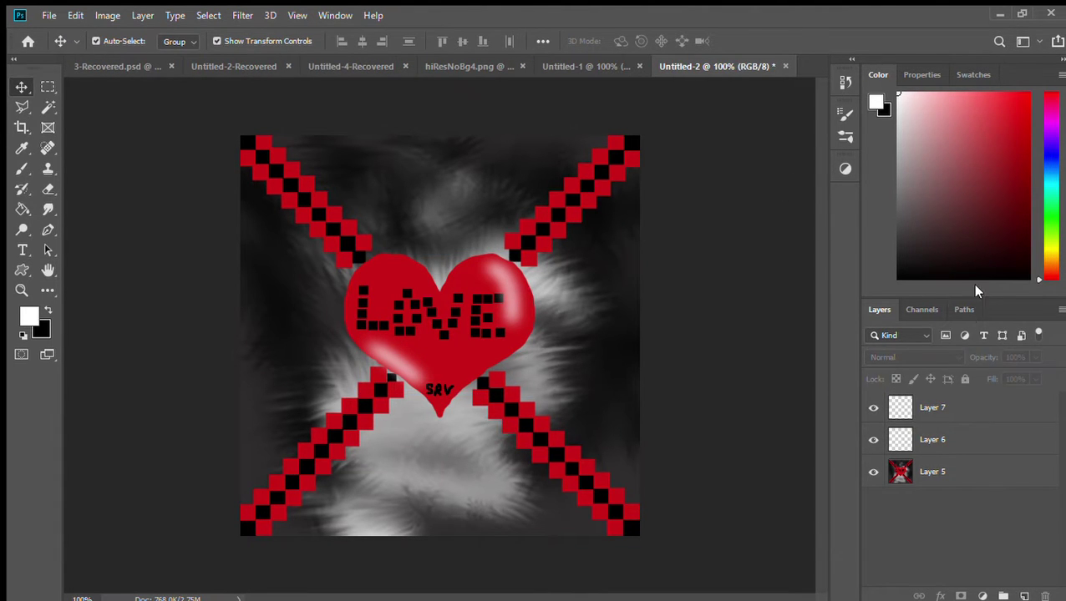
# Merge the highlight layers, Layer 7 and Layer 6, down into Layer 5 and deselect it.
pyautogui.click(1000, 405)
pyautogui.press('Delete')
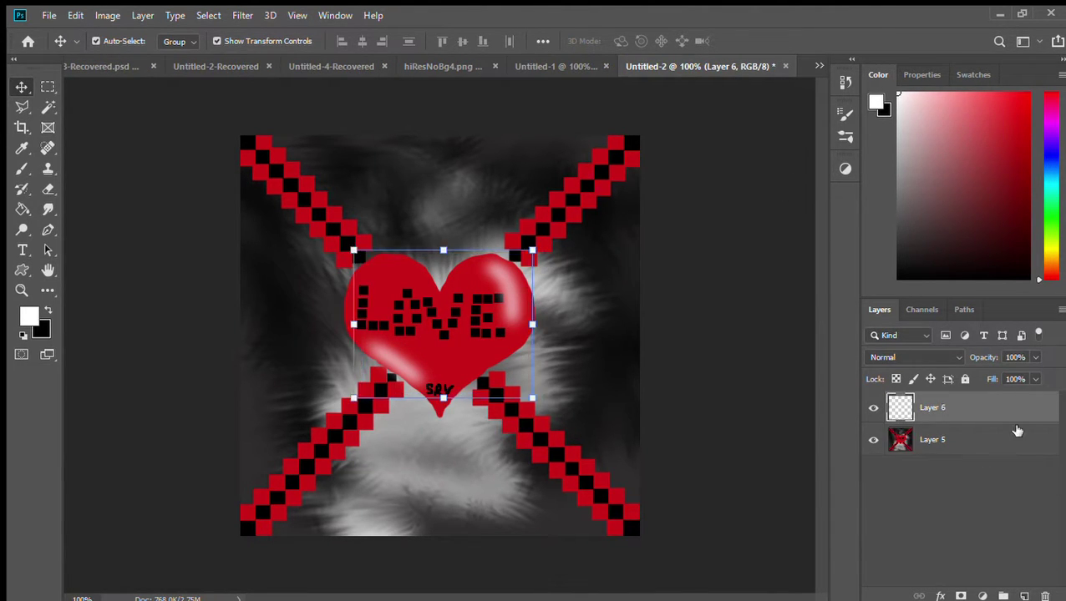
pyautogui.press('Delete')
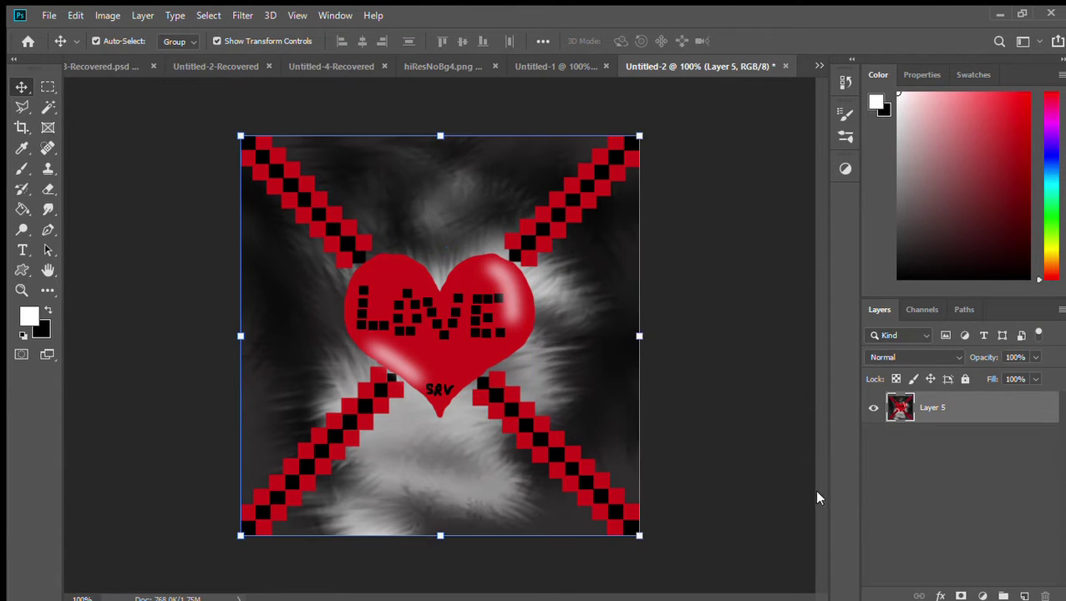
pyautogui.click(785, 456)
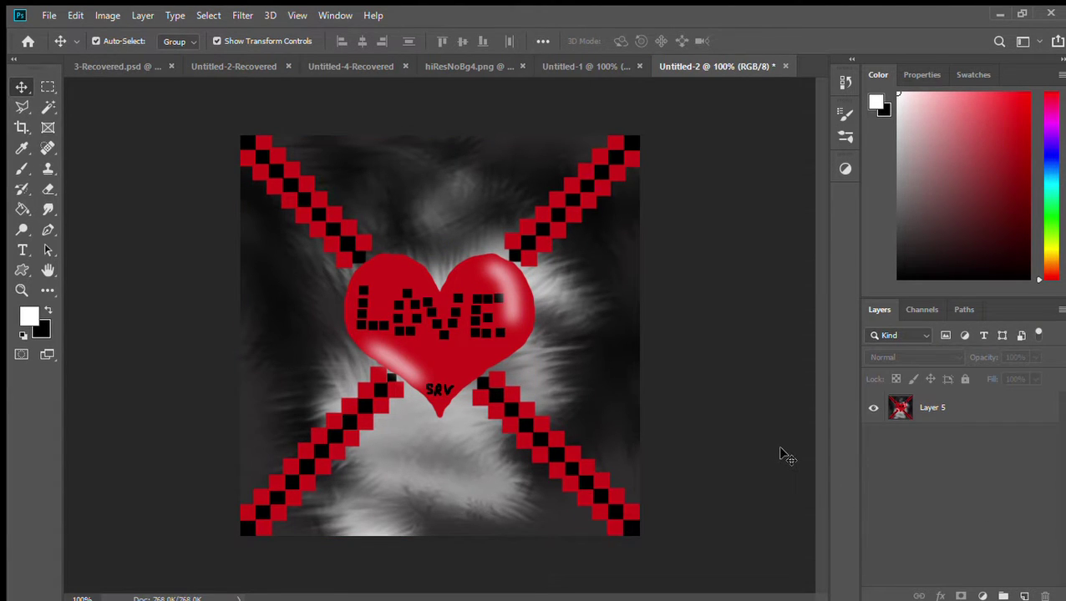
# Paint black 9 px shadow strokes along the heart's upper-left and lower-right edges on a new layer, undoing and redrawing misplaced strokes.
pyautogui.click(1023, 595)
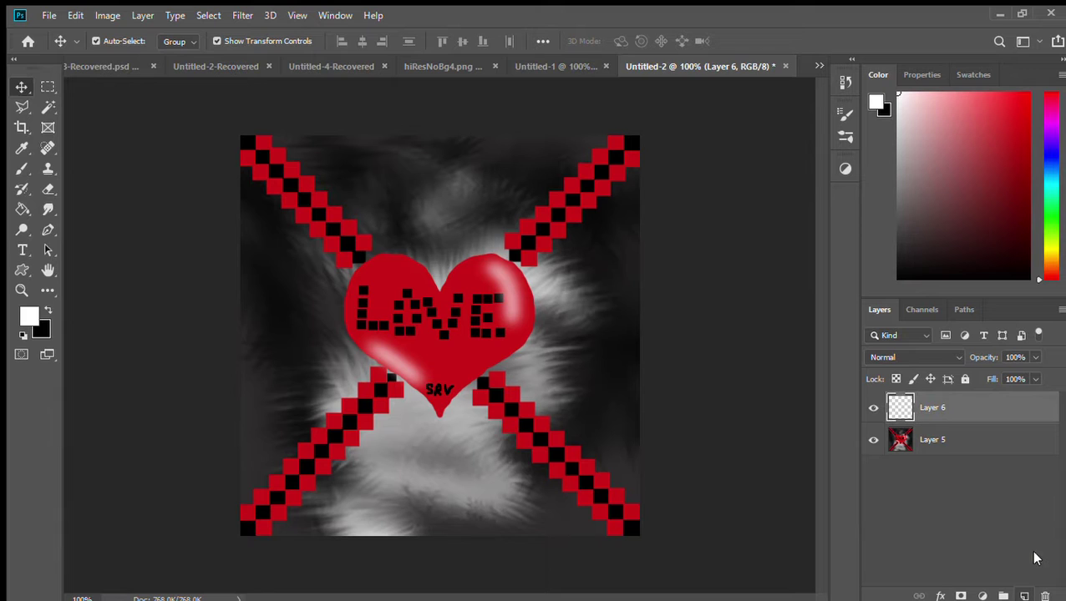
pyautogui.click(48, 310)
pyautogui.click(22, 168)
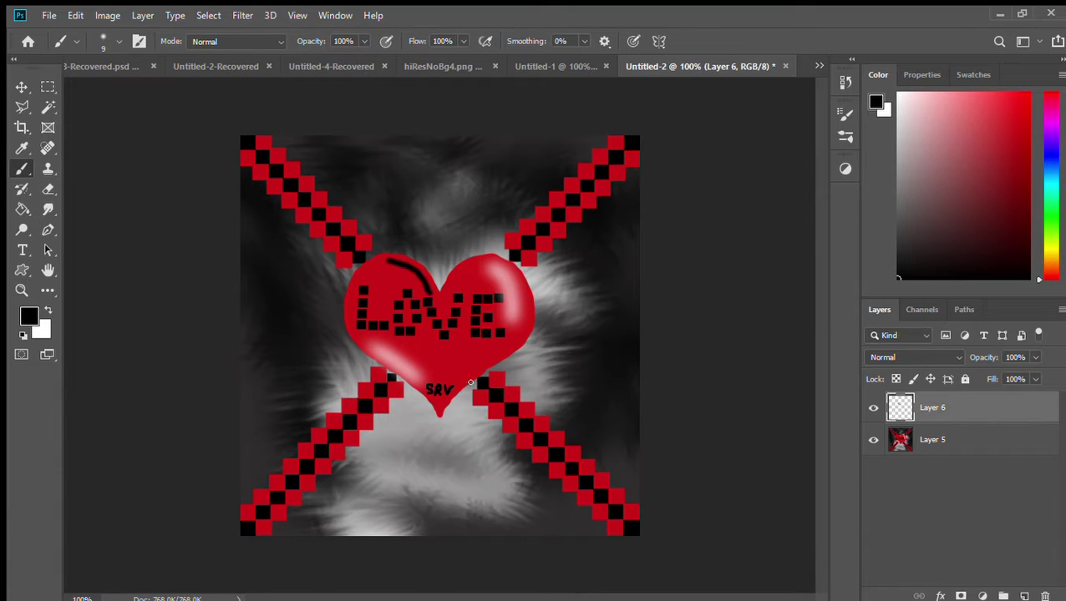
pyautogui.moveTo(452, 387); pyautogui.dragTo(473, 370)
pyautogui.hotkey('ctrl', 'z')
pyautogui.hotkey('ctrl', 'z')
pyautogui.moveTo(459, 382); pyautogui.dragTo(479, 371)
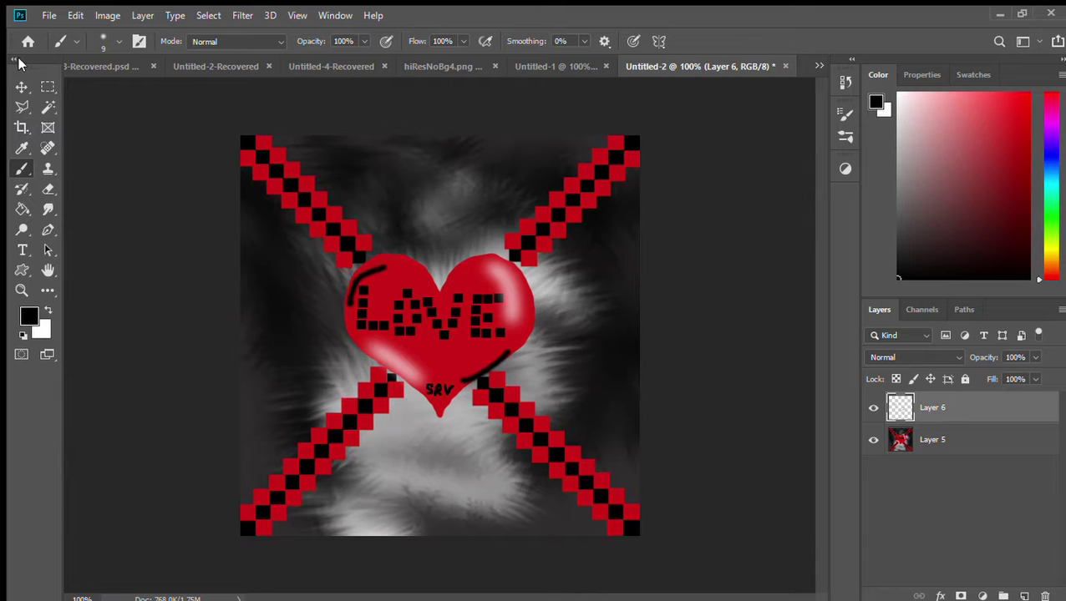
pyautogui.hotkey('ctrl', 'z')
pyautogui.hotkey('ctrl', 'z')
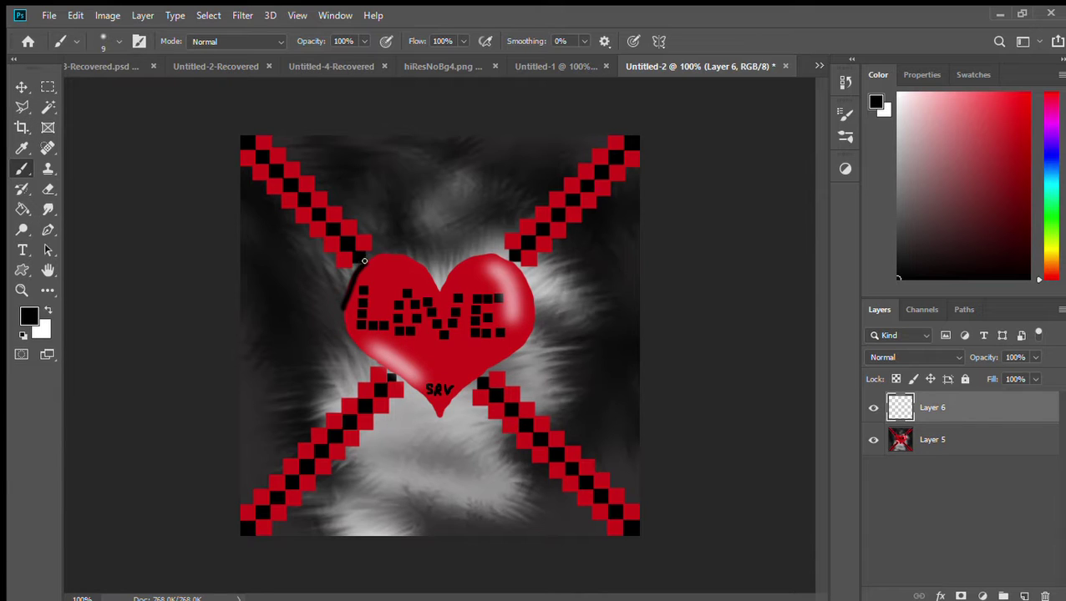
pyautogui.moveTo(467, 382); pyautogui.dragTo(488, 365)
# Blur the black shadow strokes on Layer 6 along the heart's edges.
pyautogui.click(22, 87)
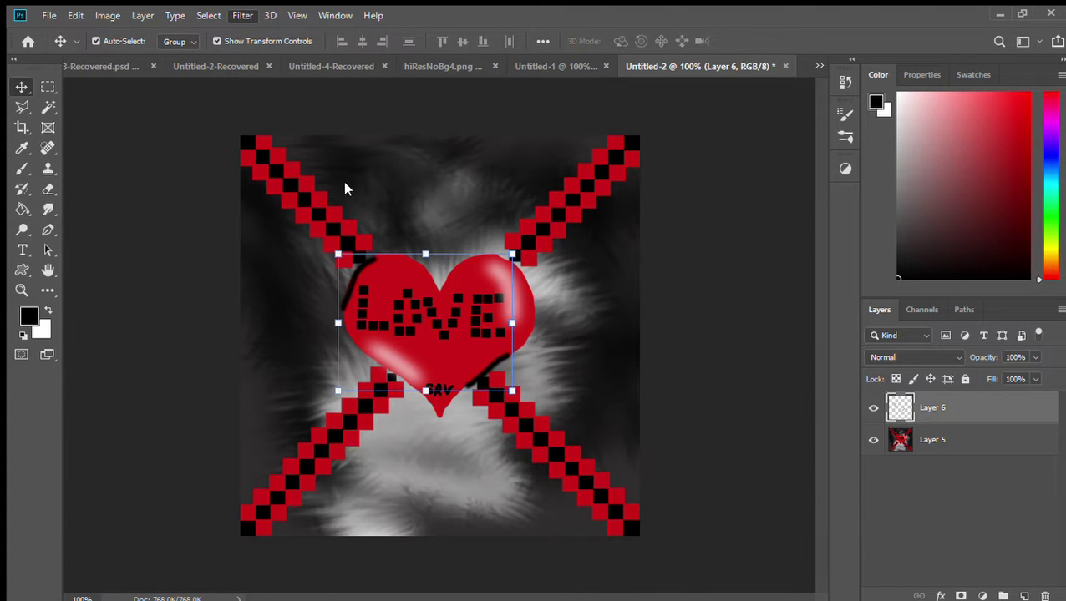
pyautogui.hotkey('ctrl', 'z')
pyautogui.press('h')
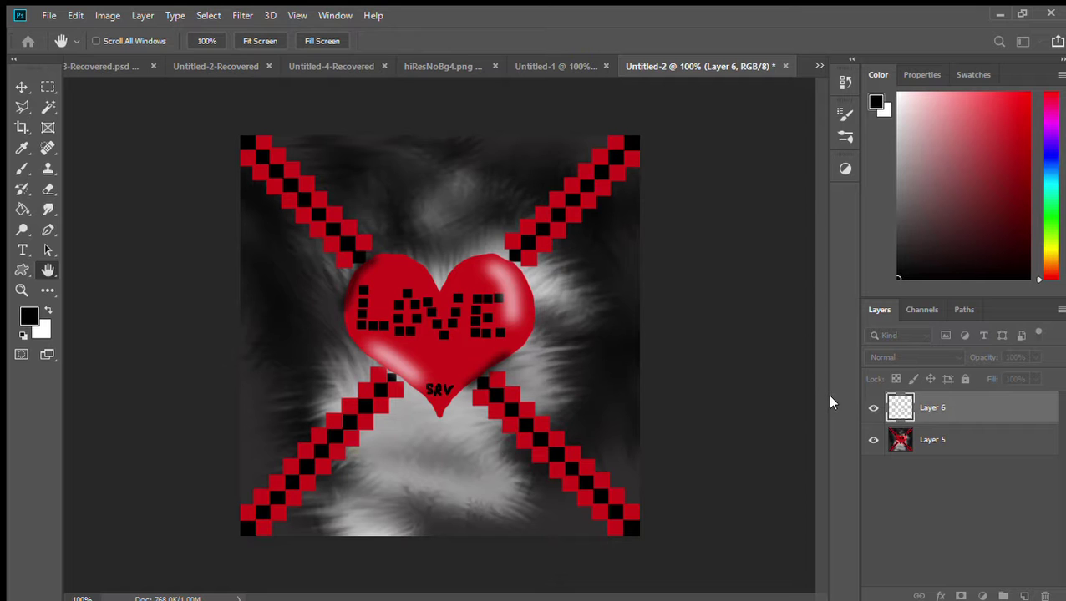
pyautogui.press('v')
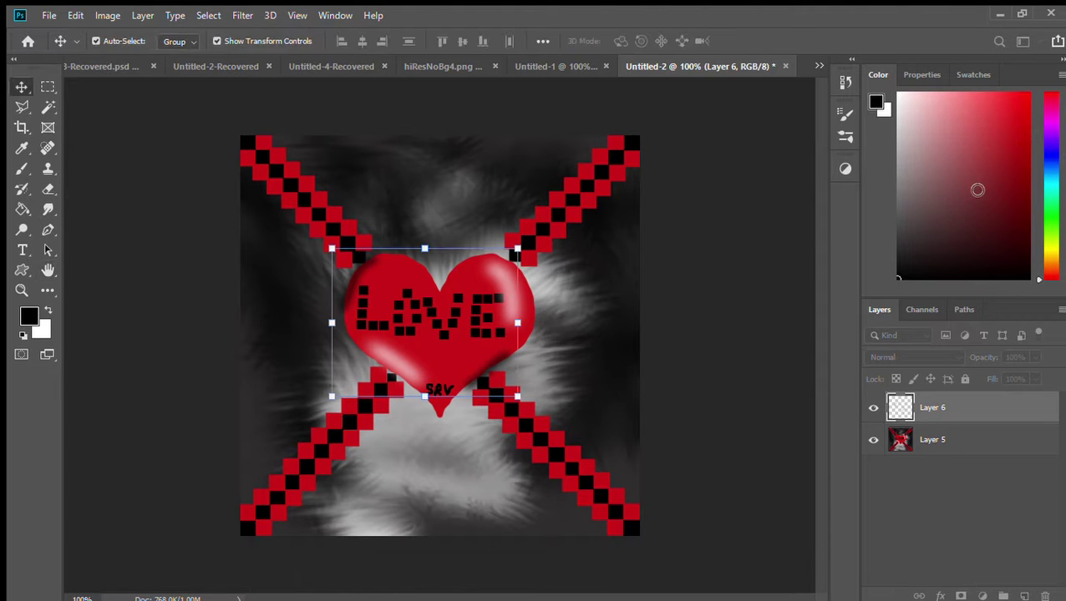
# Paint a second set of black 9 px strokes over the heart's shadows on a new layer and blur them.
pyautogui.click(22, 168)
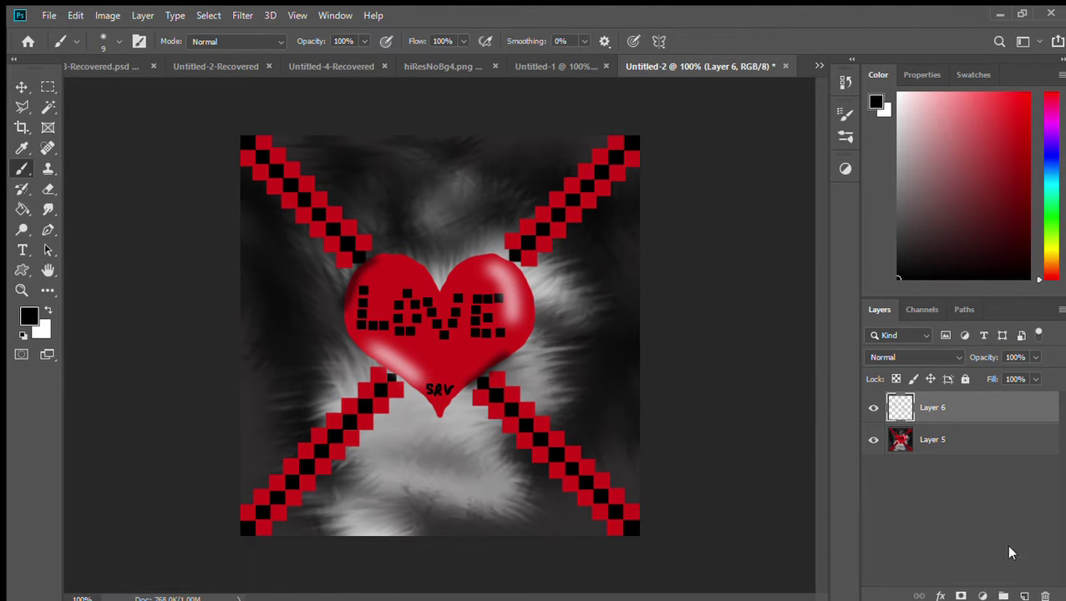
pyautogui.click(1025, 595)
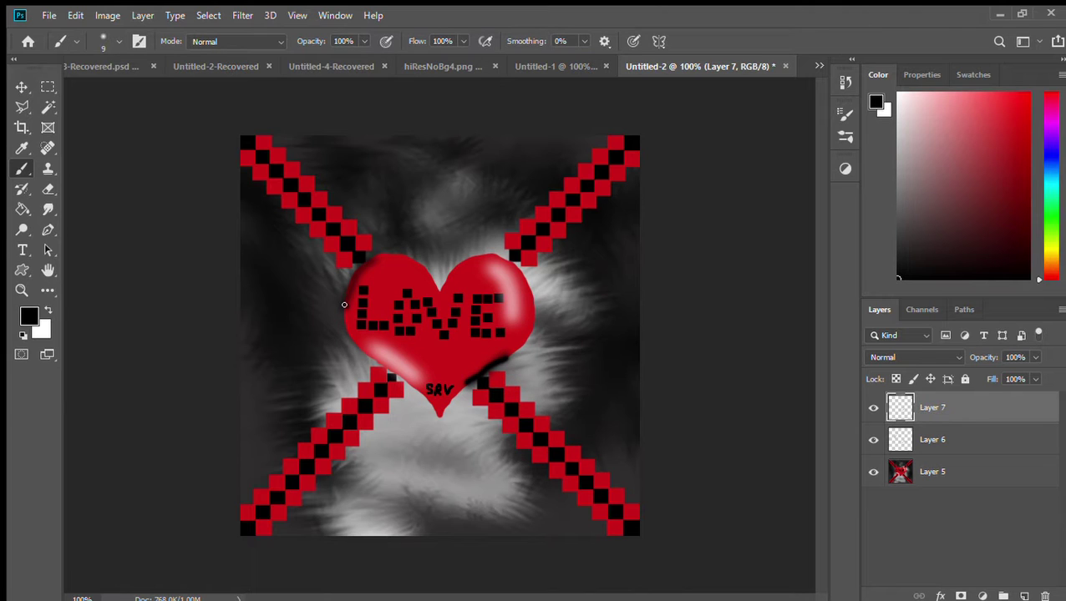
pyautogui.click(22, 86)
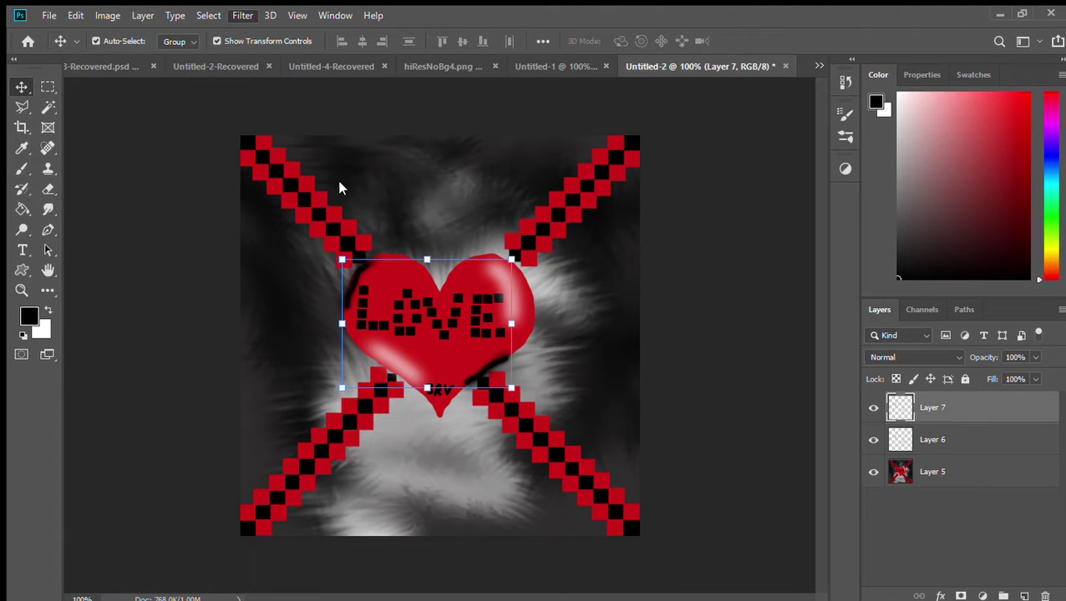
pyautogui.press('h')
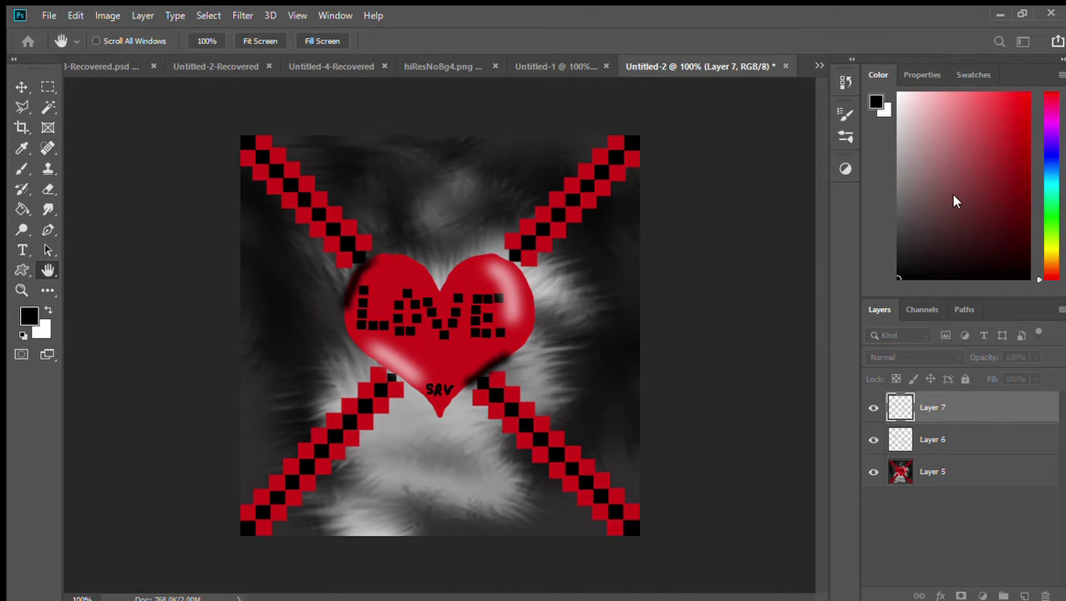
pyautogui.press('v')
# Erase the black shadow spilling outside the heart's edges at 47 px, including on Layer 6.
pyautogui.press('e')
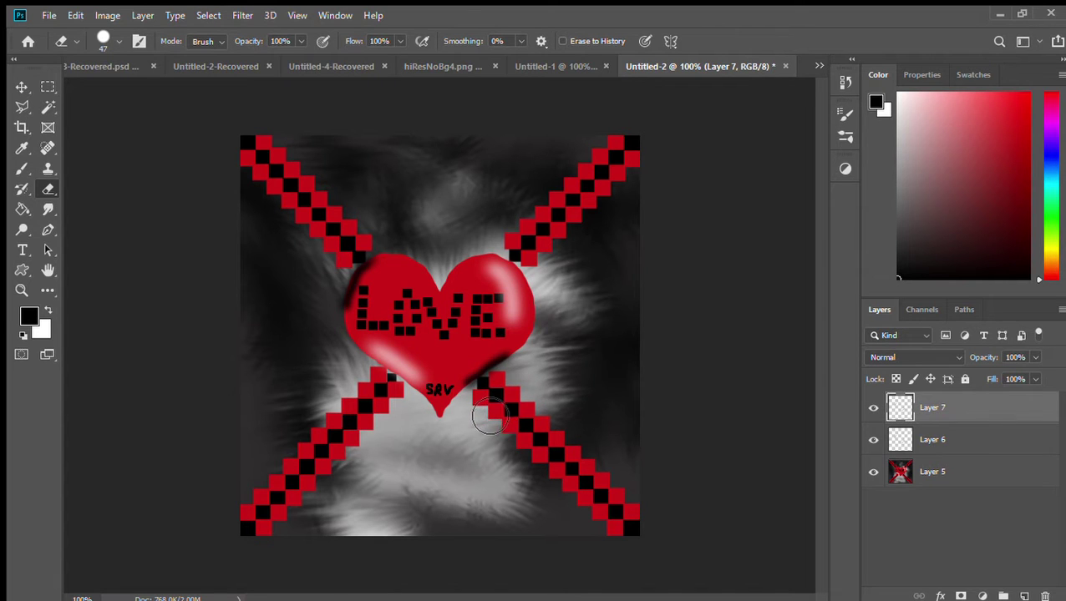
pyautogui.click(932, 440)
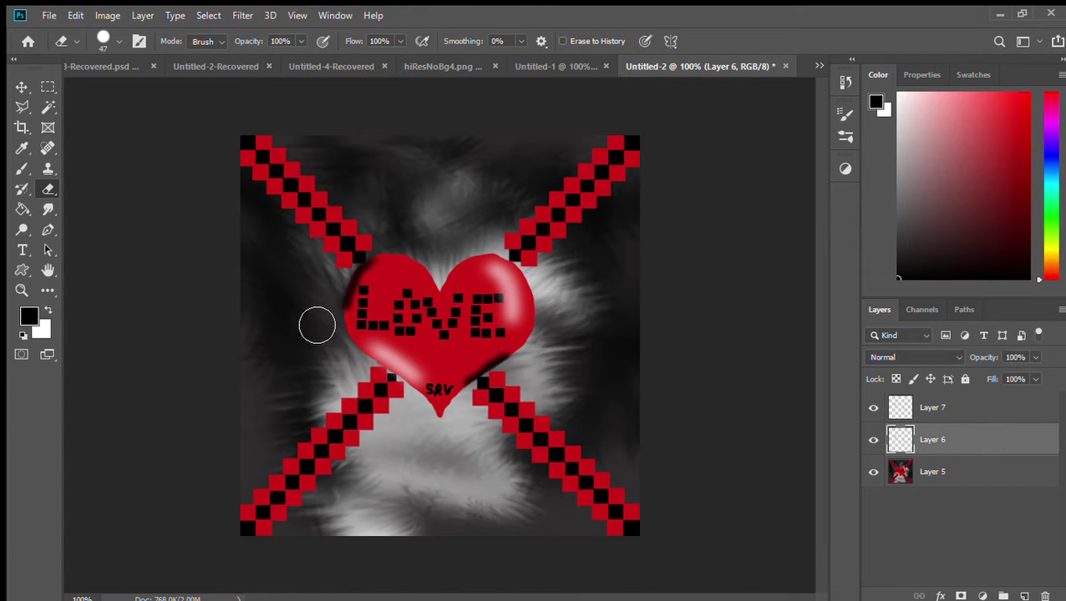
pyautogui.moveTo(317, 321)
pyautogui.mouseDown()
pyautogui.moveTo(336, 317)
pyautogui.moveTo(354, 273)
pyautogui.mouseUp()
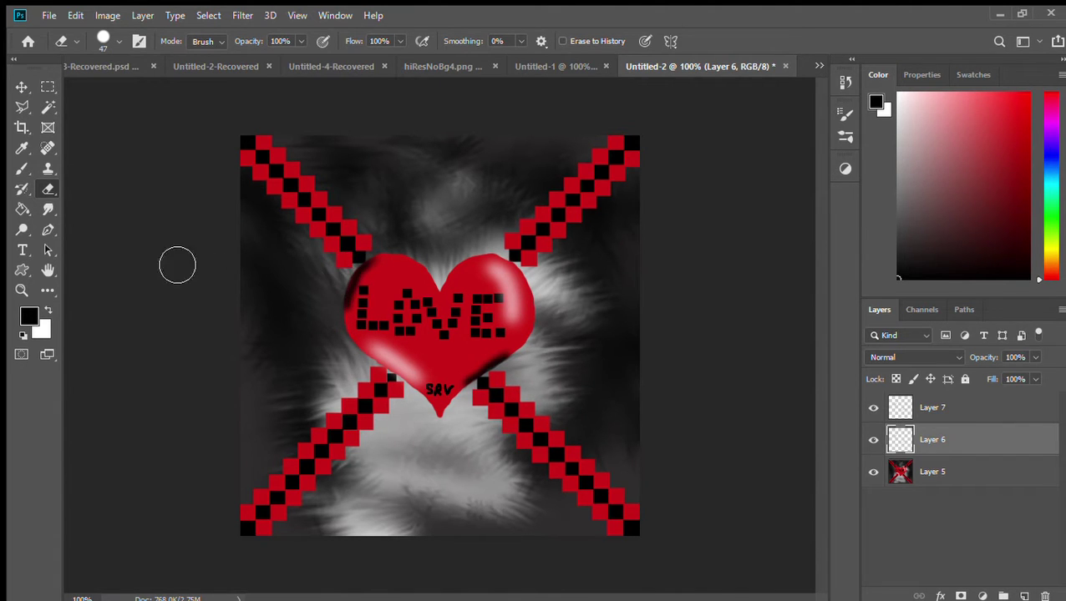
# Set up the Smudge tool at 50% strength with a much smaller brush for the heart's shadows on Layer 6.
pyautogui.click(47, 209)
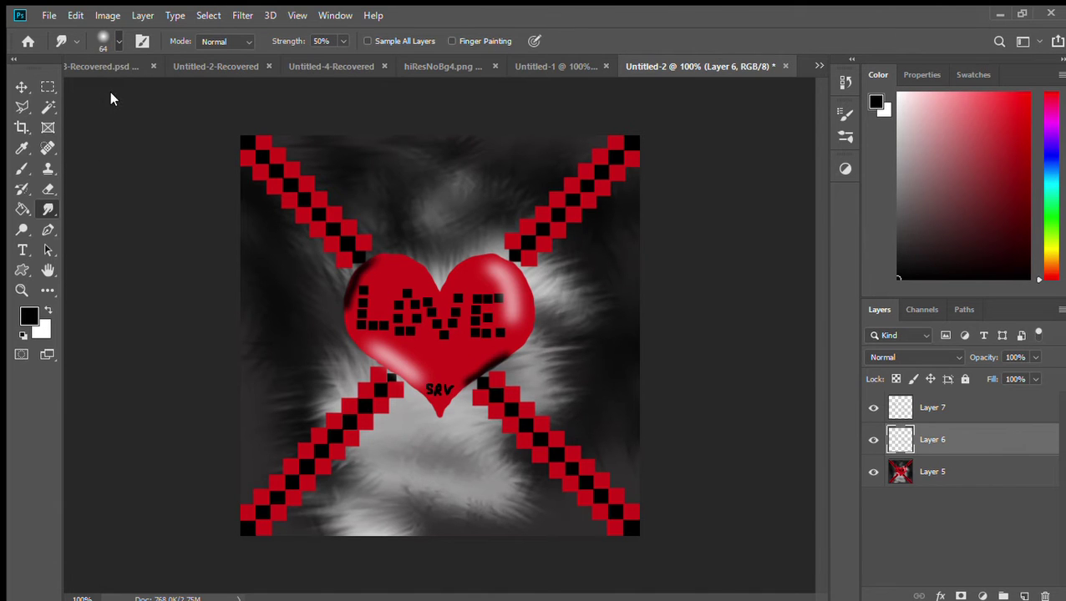
pyautogui.press('[')
pyautogui.press('[')
pyautogui.press('[')
pyautogui.press('[')
pyautogui.press('[')
pyautogui.press('[')
pyautogui.press('[')
pyautogui.press('[')
pyautogui.press('[')
pyautogui.press('[')
pyautogui.press('[')
# Delete the shadow layers, Layer 6 and Layer 7, undoing the accidental removal of Layer 5, and deselect the remaining layer.
pyautogui.press('v')
pyautogui.press('Delete')
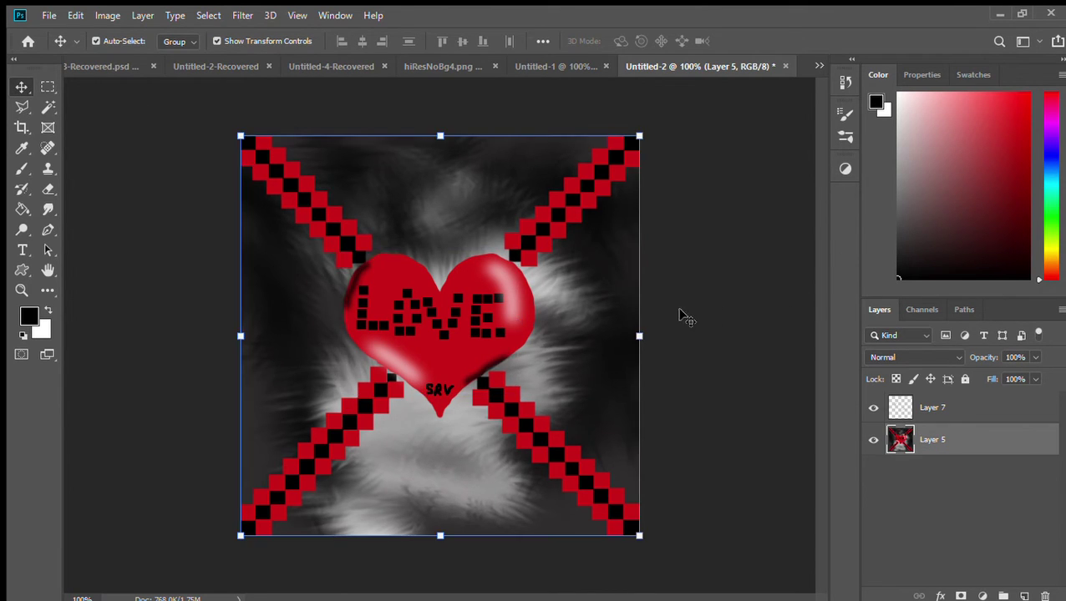
pyautogui.press('Delete')
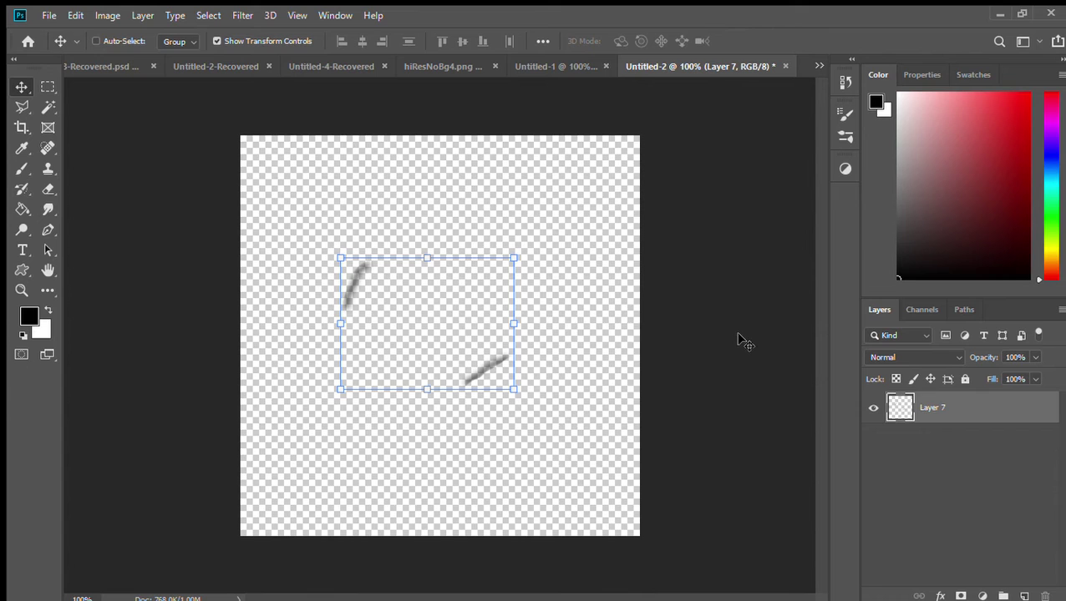
pyautogui.hotkey('ctrl', 'z')
pyautogui.press('Delete')
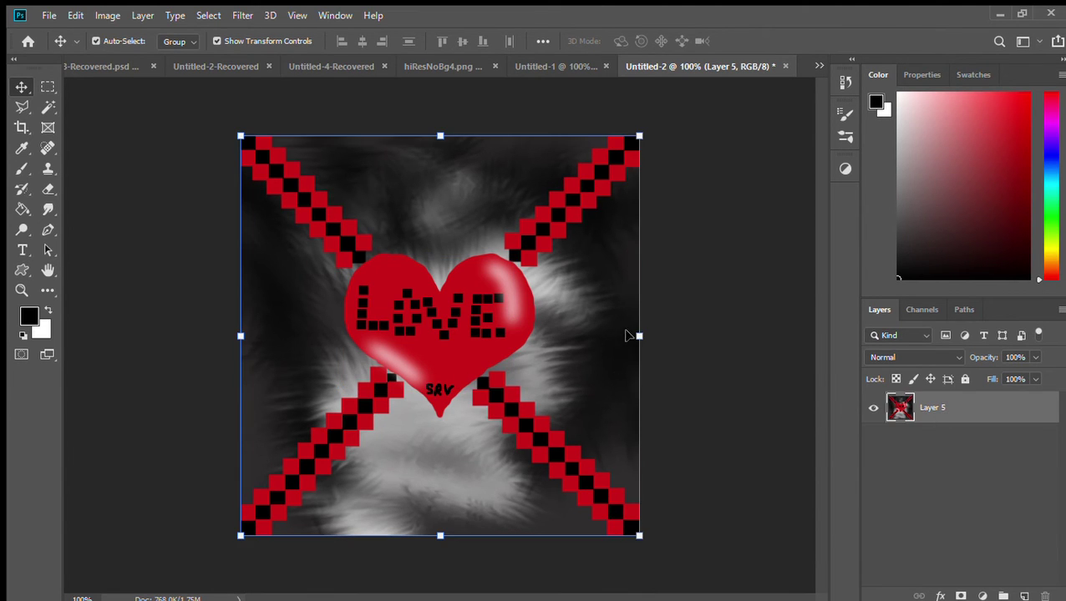
pyautogui.click(738, 294)
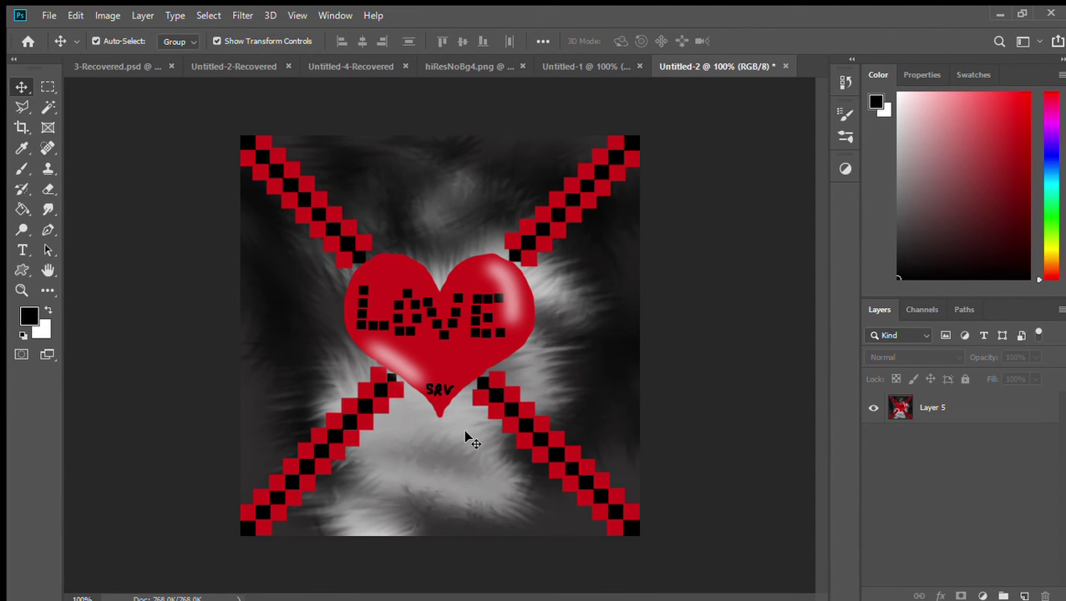